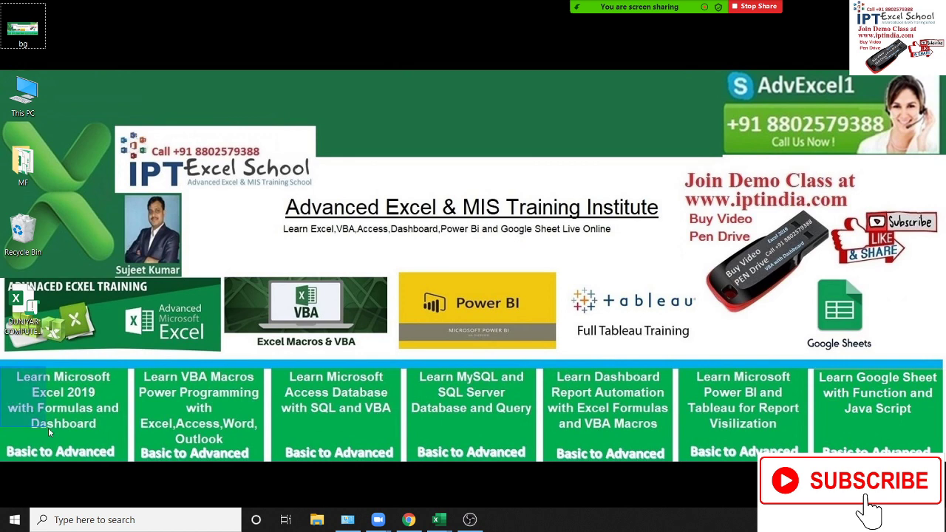
Bring the Book1 workbook up full screen and look over Zoom's participant list
click(439, 520)
click(412, 479)
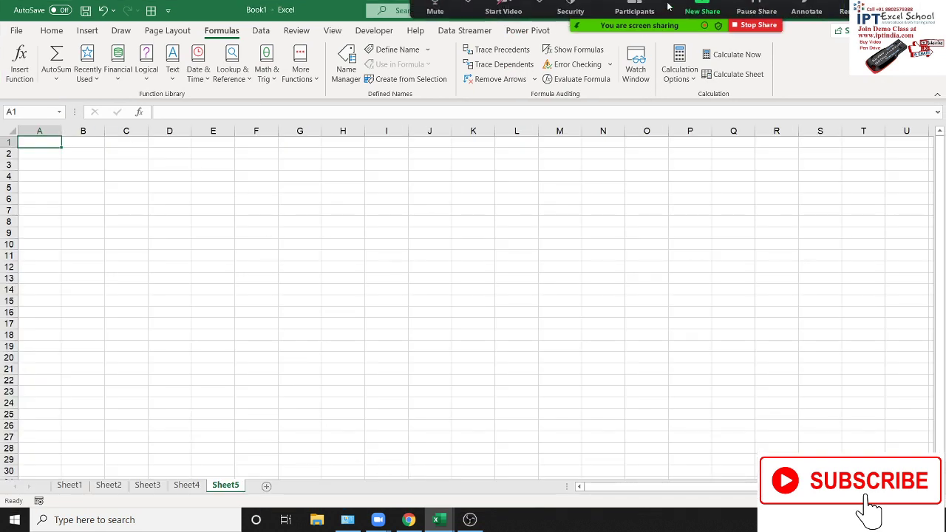
click(633, 16)
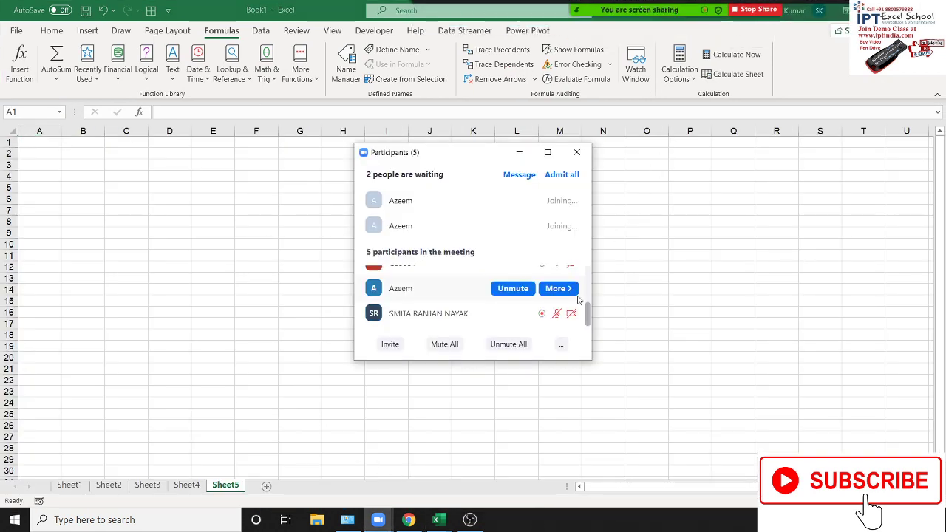
scroll(571, 311, up, 2)
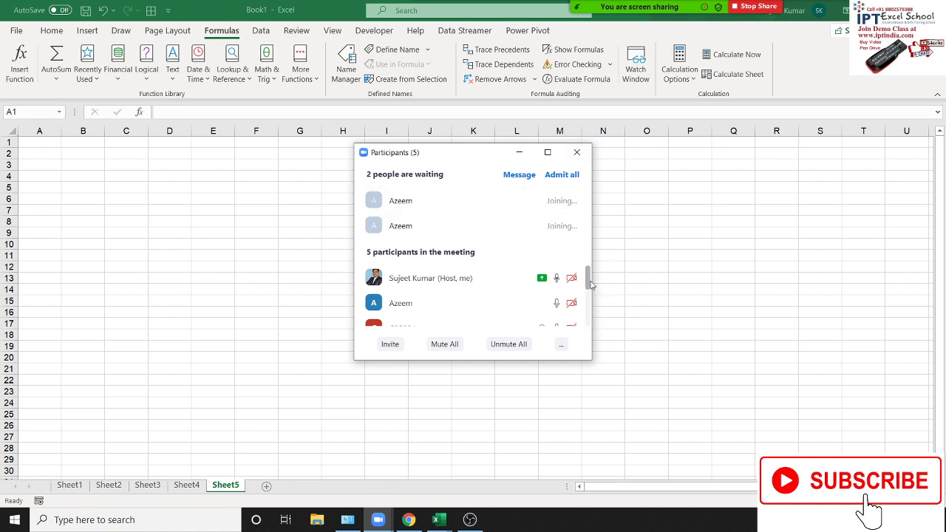
click(587, 312)
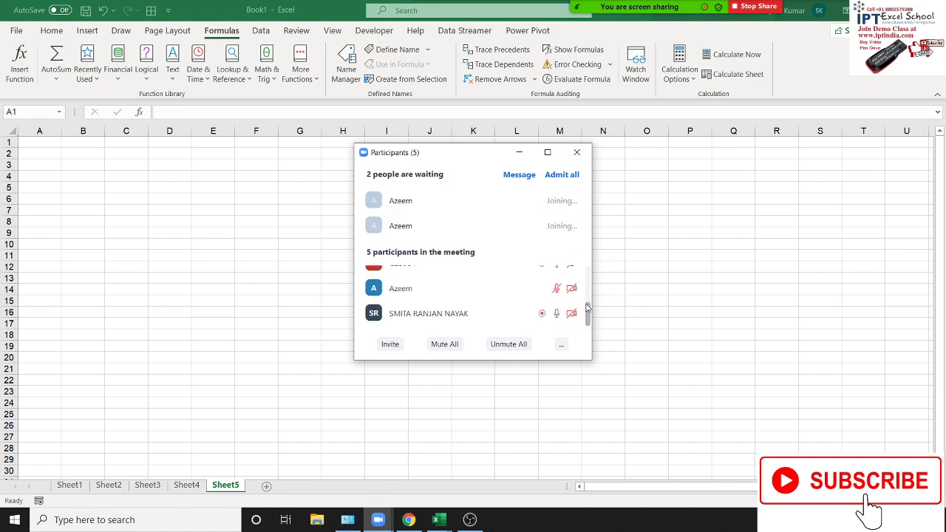
drag(587, 313, 595, 249)
click(580, 152)
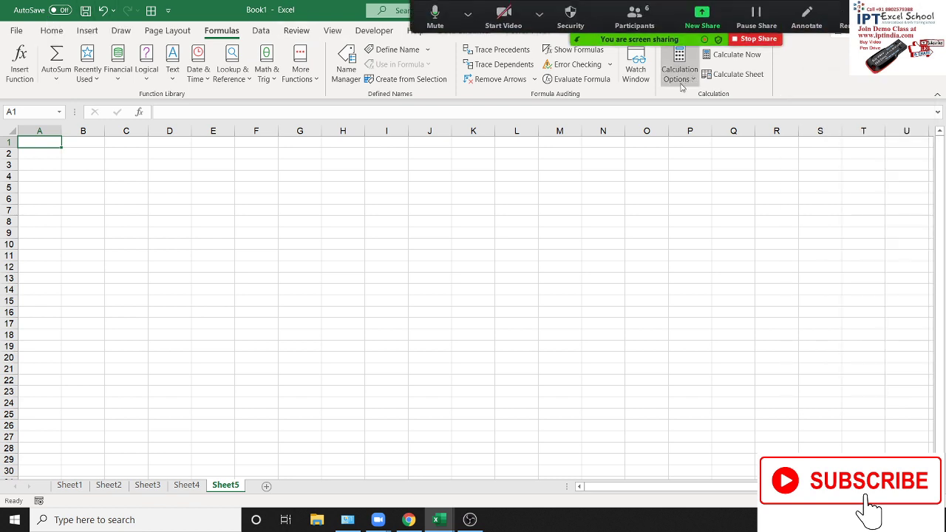
Mute all meeting participants in Zoom and close the participant list
click(634, 16)
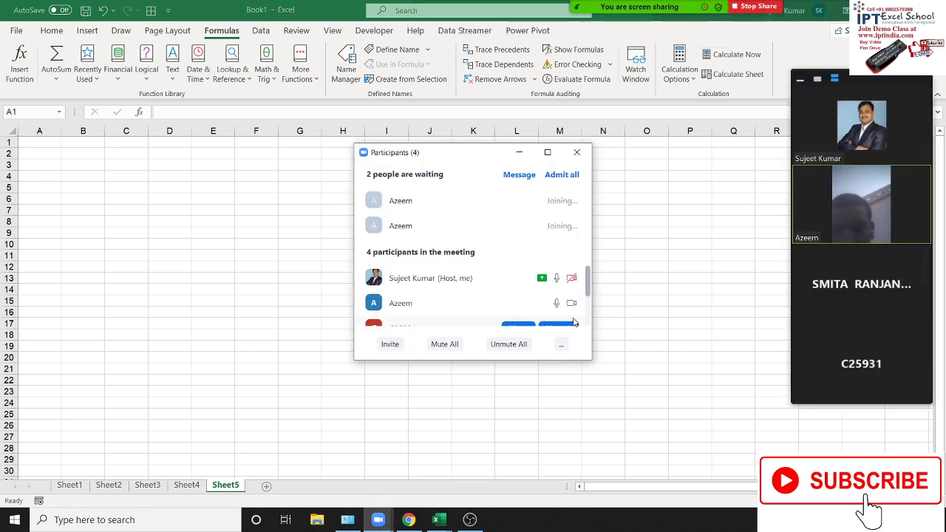
click(569, 303)
click(611, 325)
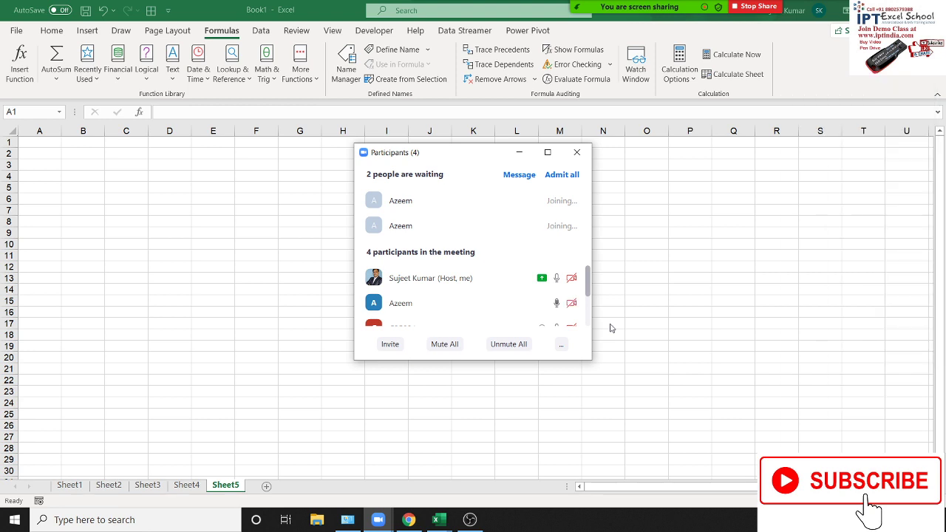
click(576, 152)
click(653, 14)
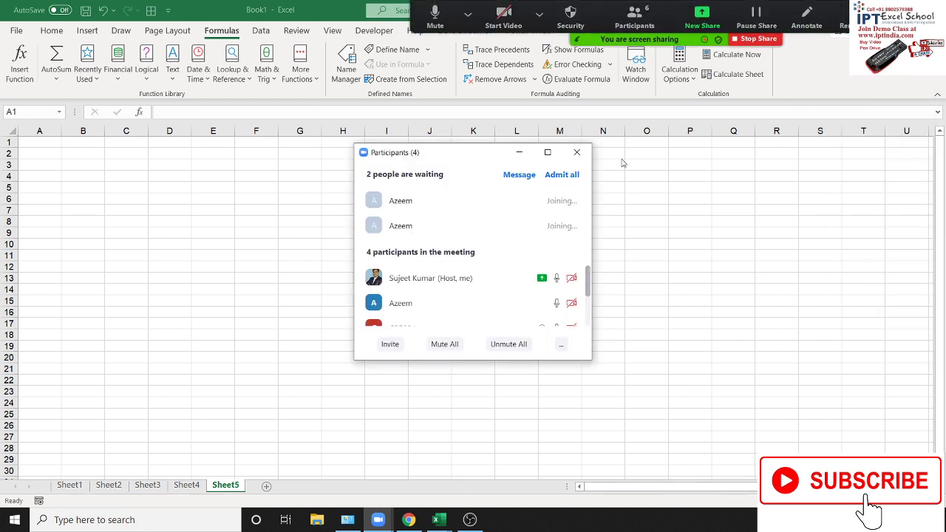
click(444, 345)
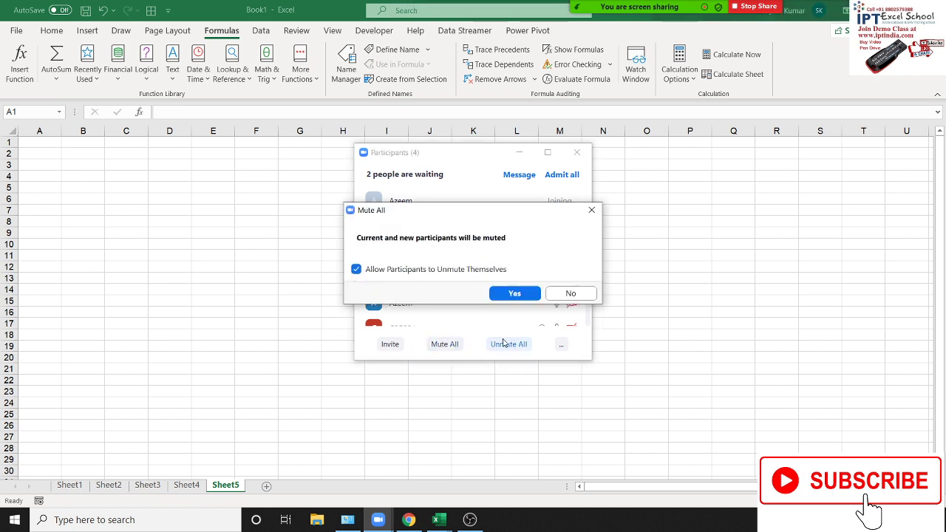
click(508, 292)
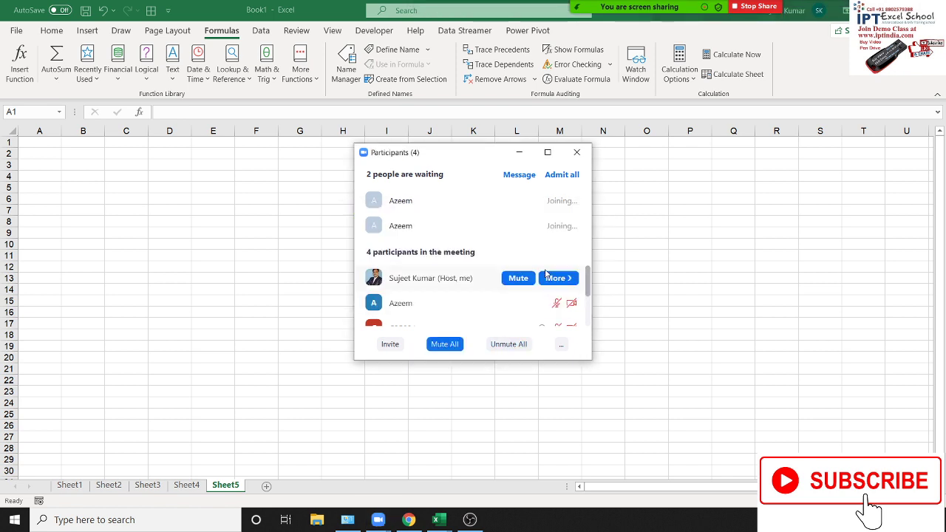
click(576, 152)
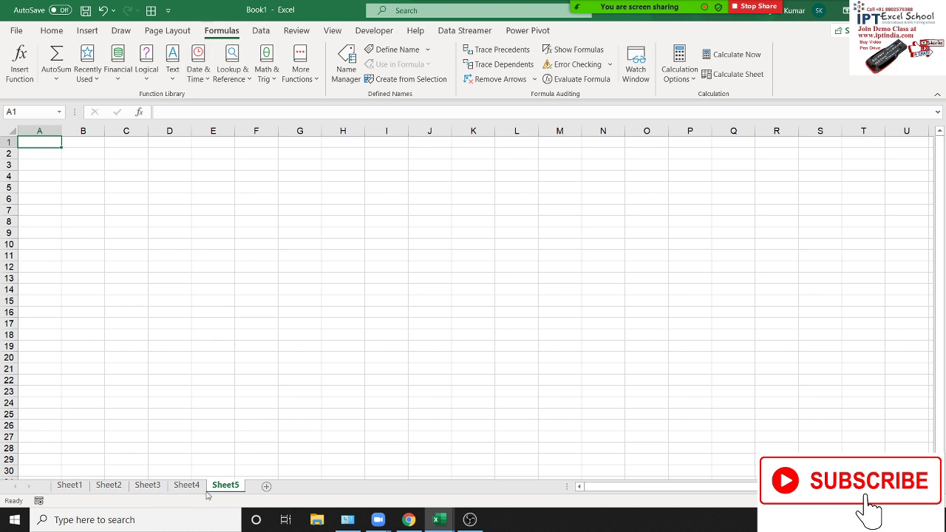
click(177, 489)
click(219, 489)
click(45, 129)
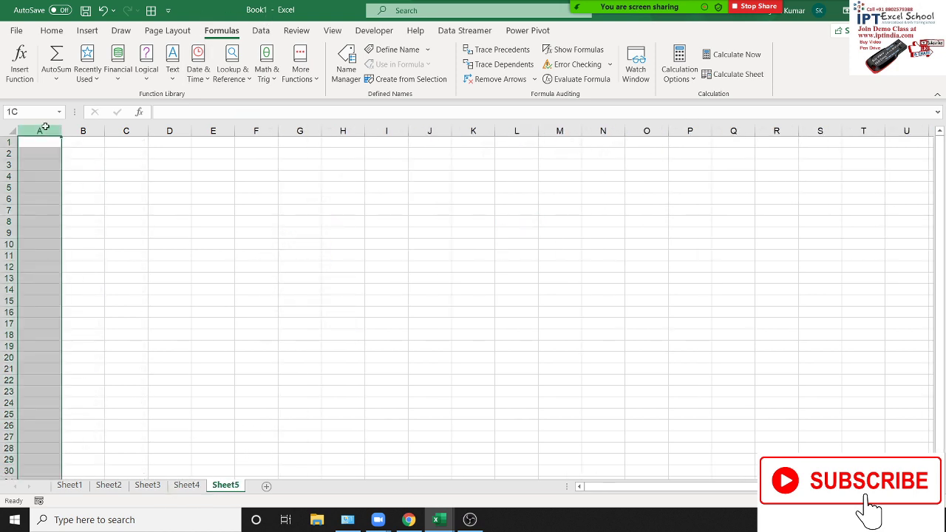
click(9, 142)
click(27, 142)
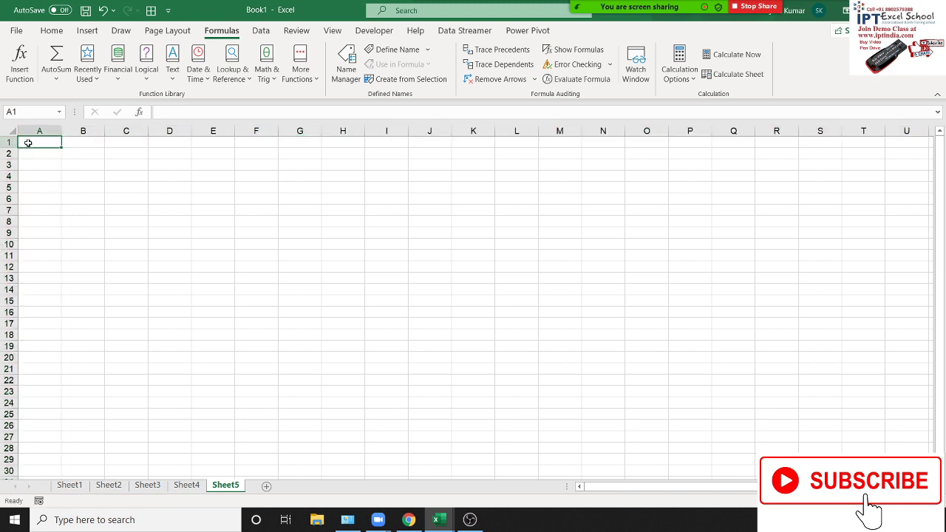
text(12)
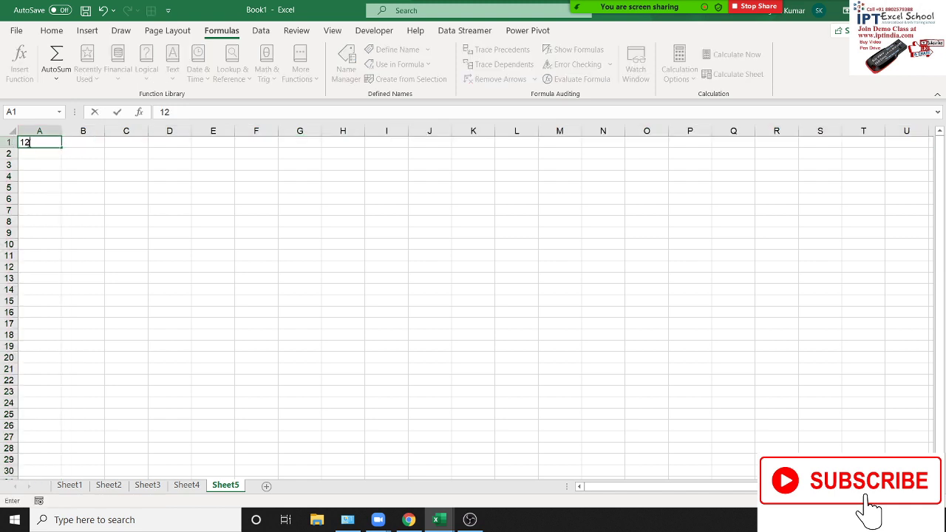
text(63)
key(Return)
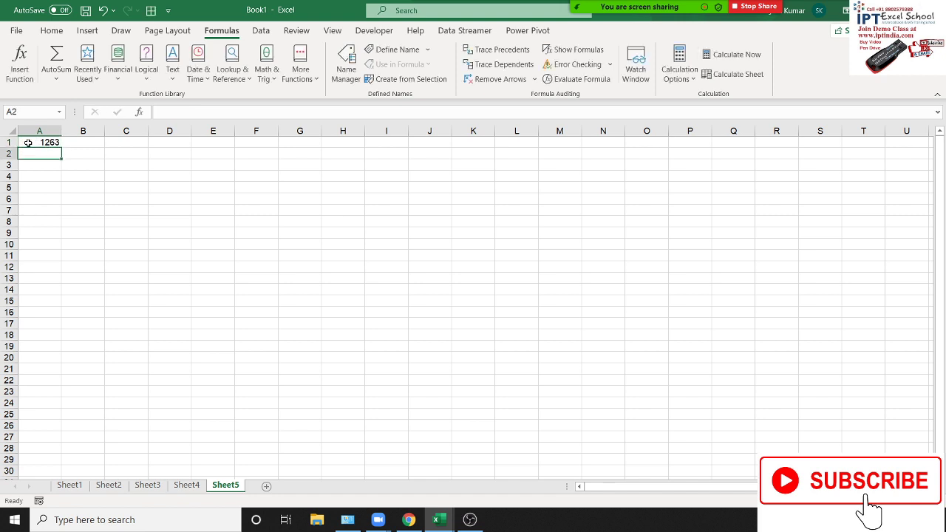
click(27, 143)
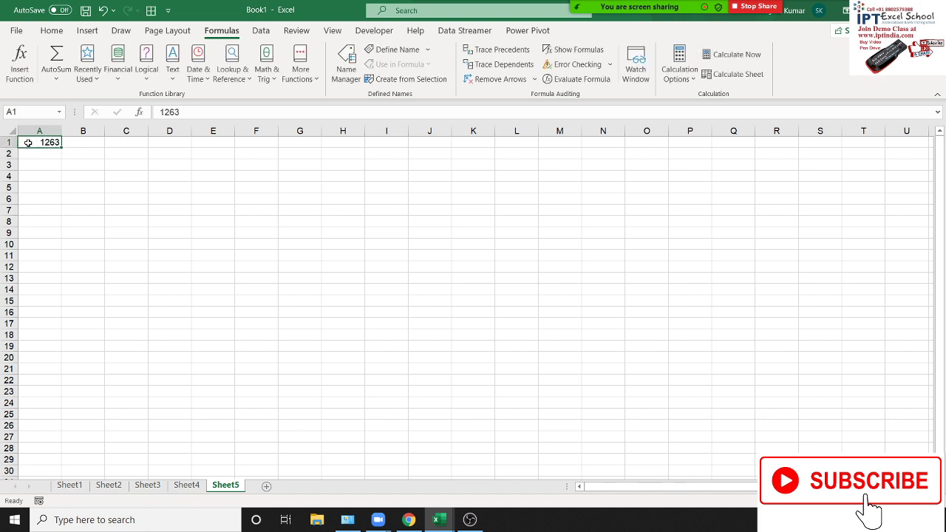
key(Delete)
click(184, 187)
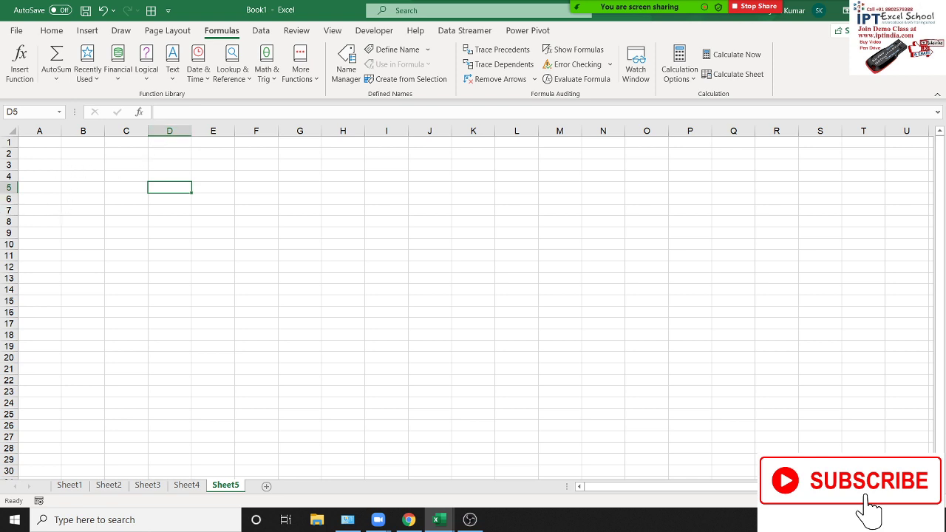
Enter 25 in B4 and 30 in C4
click(93, 174)
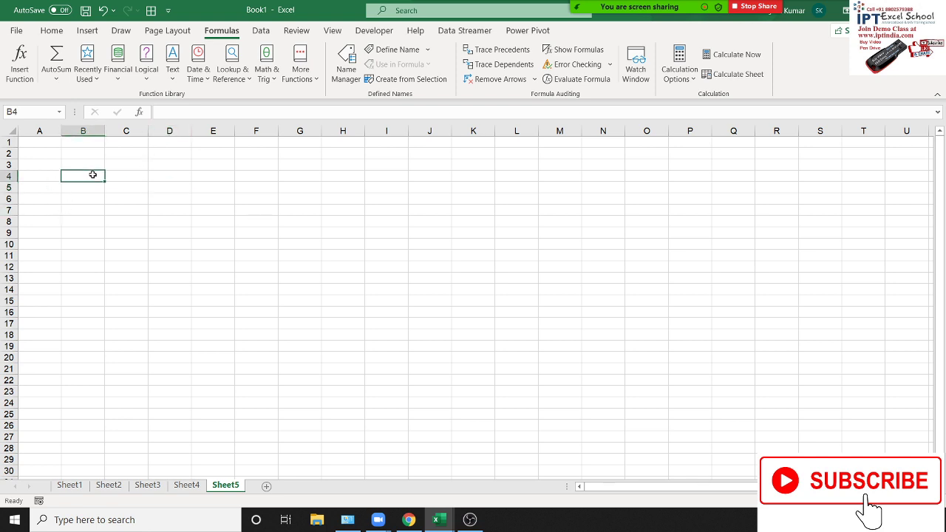
text(25)
key(Tab)
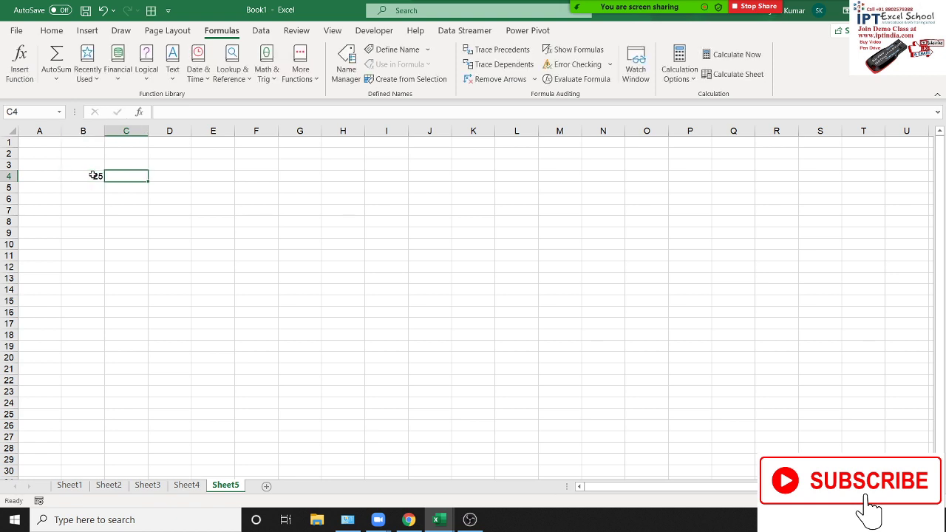
text(30)
key(Tab)
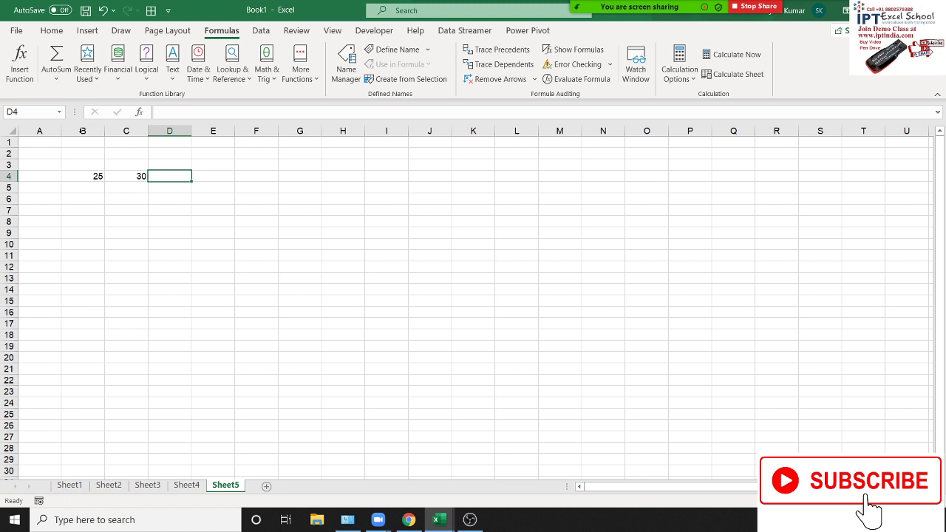
Mute one participant in Zoom, then select column C and cell D4
mouse_move(670, 12)
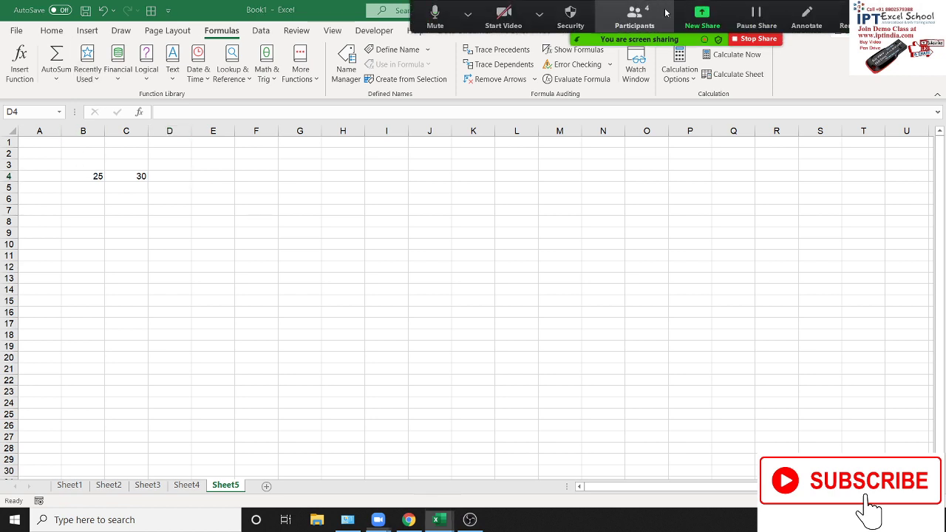
click(635, 18)
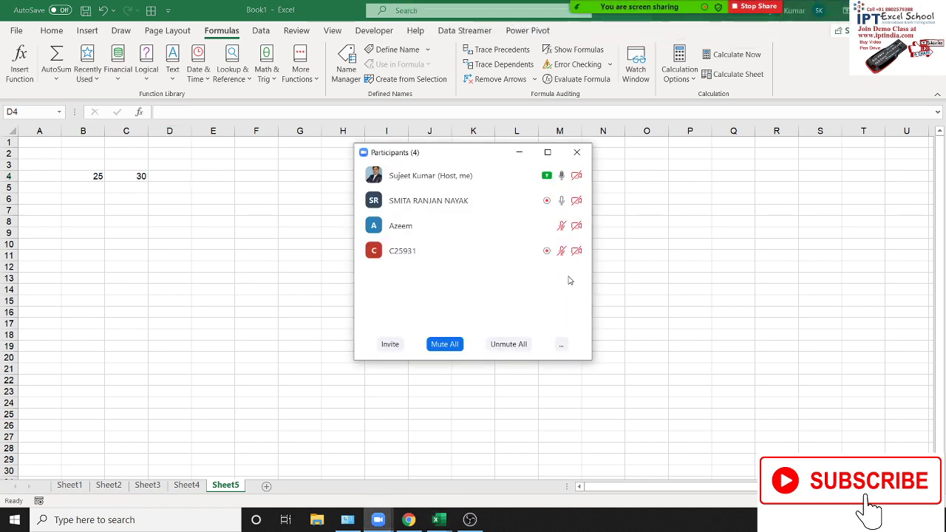
click(523, 202)
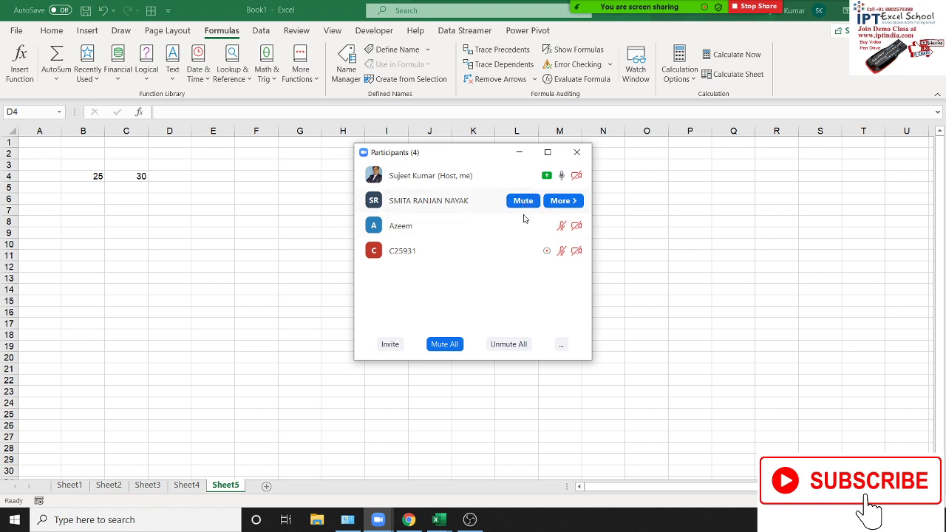
click(584, 154)
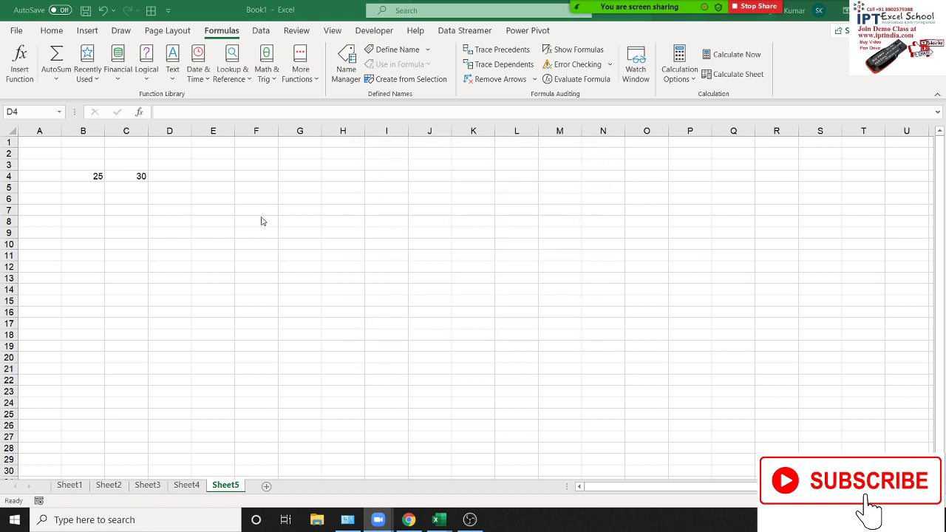
click(130, 130)
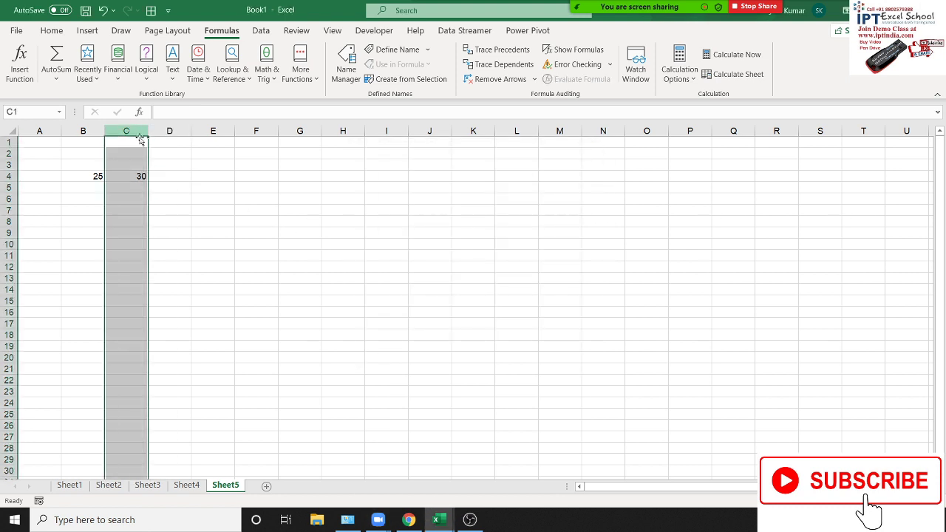
click(171, 176)
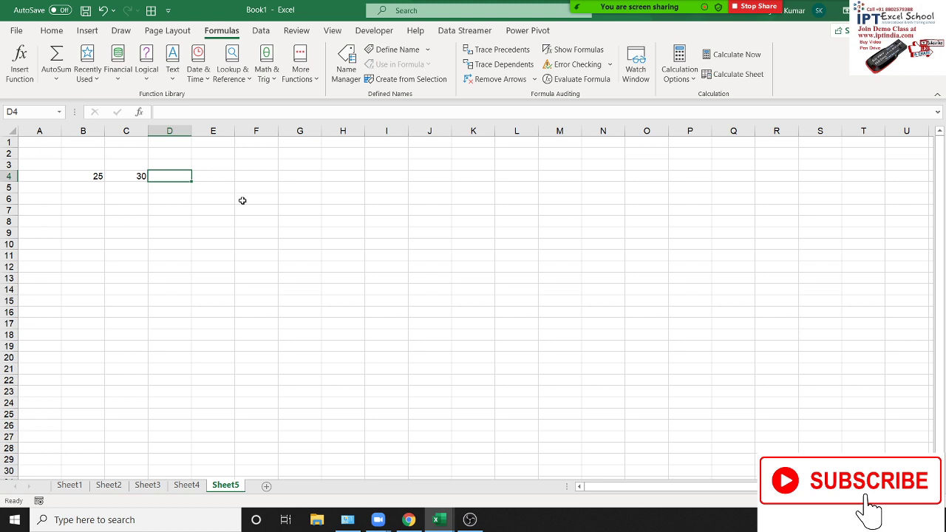
Enter the fixed formula =25+30 in D4
text(=)
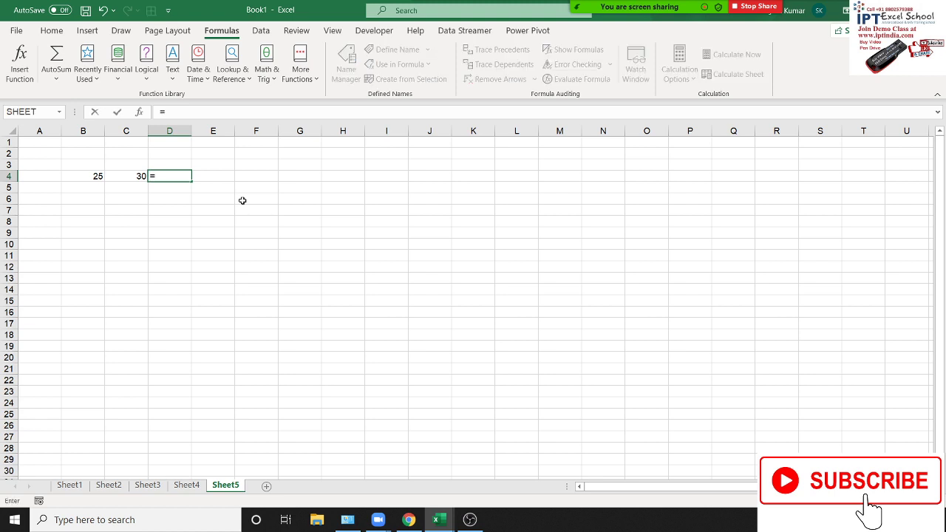
text(20)
key(BackSpace)
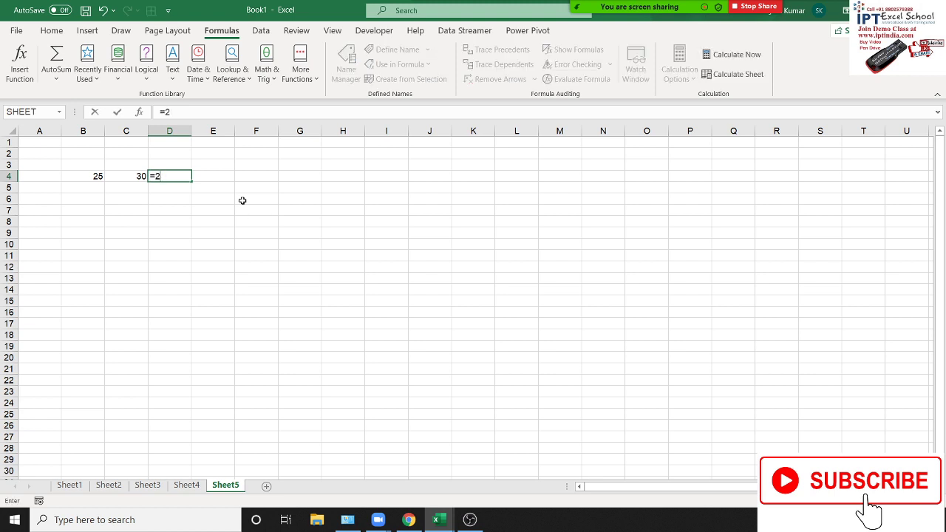
text(5+30)
key(ctrl+Return)
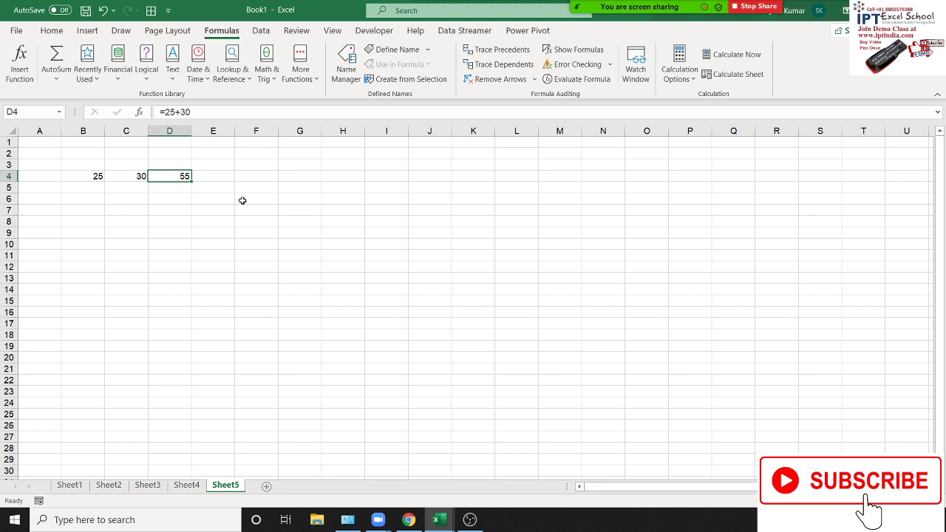
Check C4's value and open D4's =25+30 formula for inspection
key(Down)
key(Up)
key(Left)
key(Right)
key(F2)
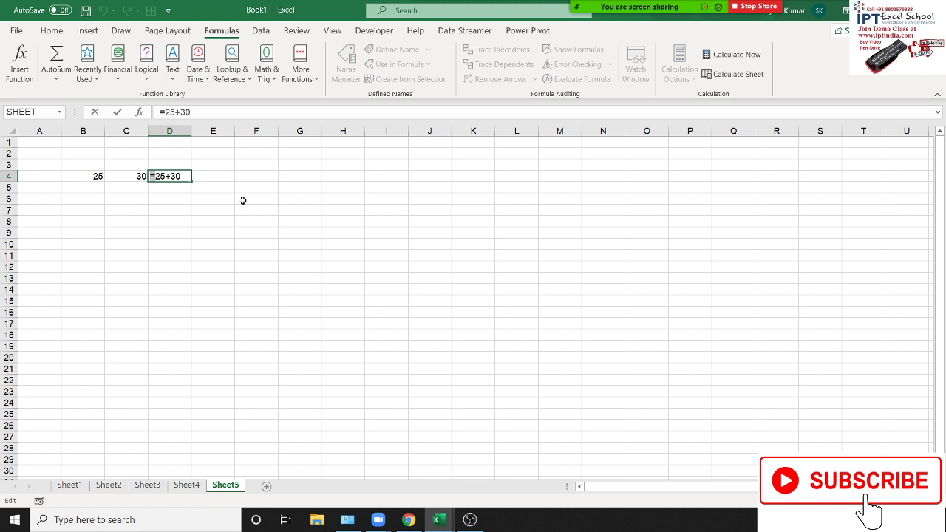
key(Return)
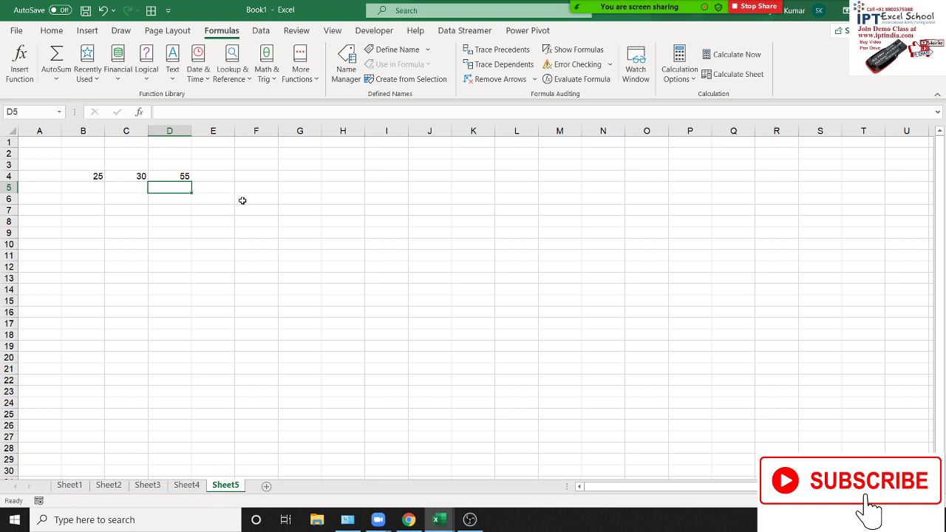
Change C4 to 35 and reopen D4's formula to show it still gives 55
key(Up)
key(Left)
text(35)
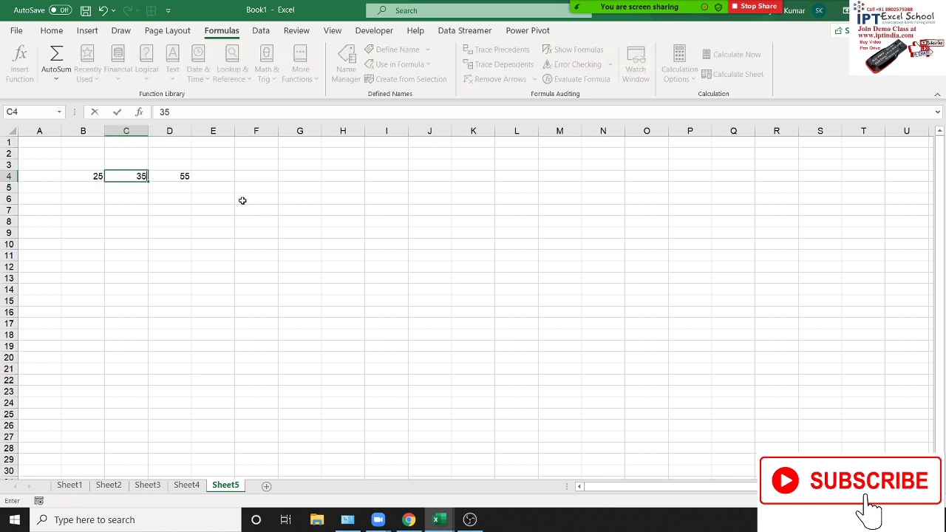
key(Return)
key(Up)
key(Right)
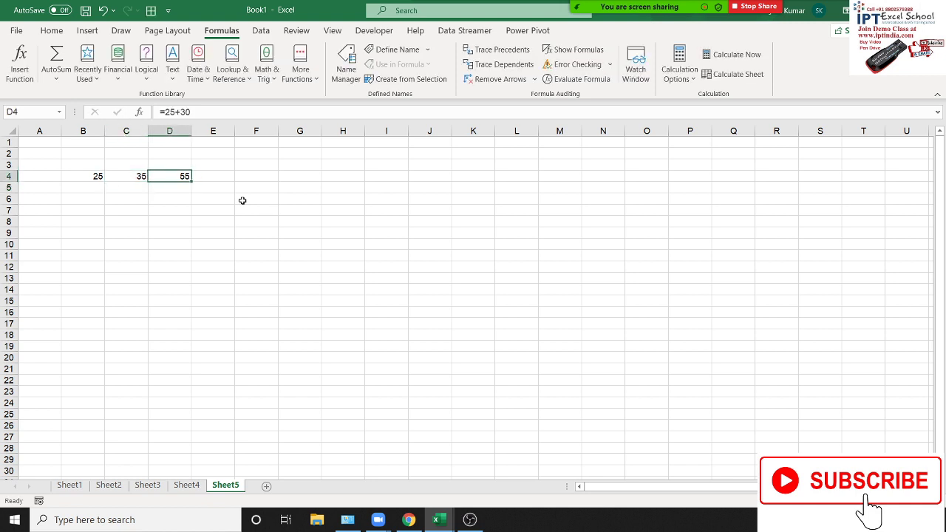
key(F2)
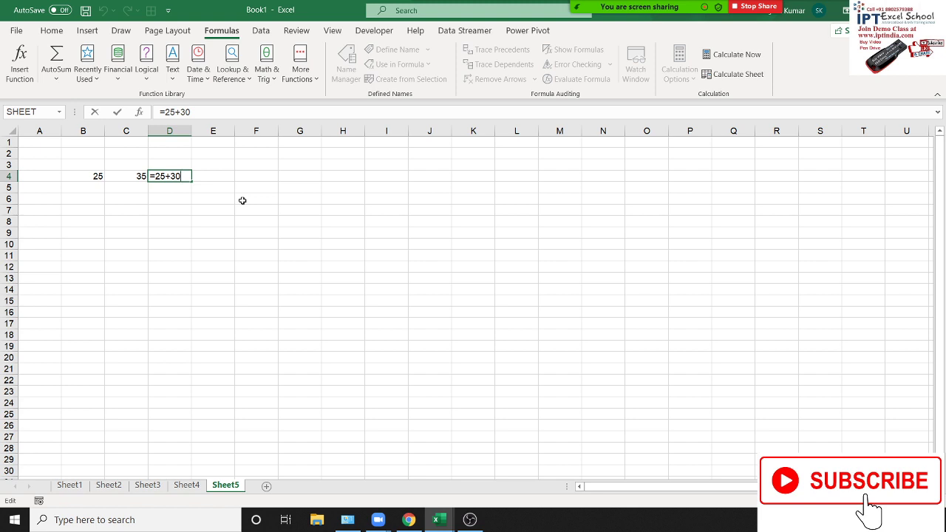
Replace D4's formula with =B4+C4
key(ctrl+Return)
text(=)
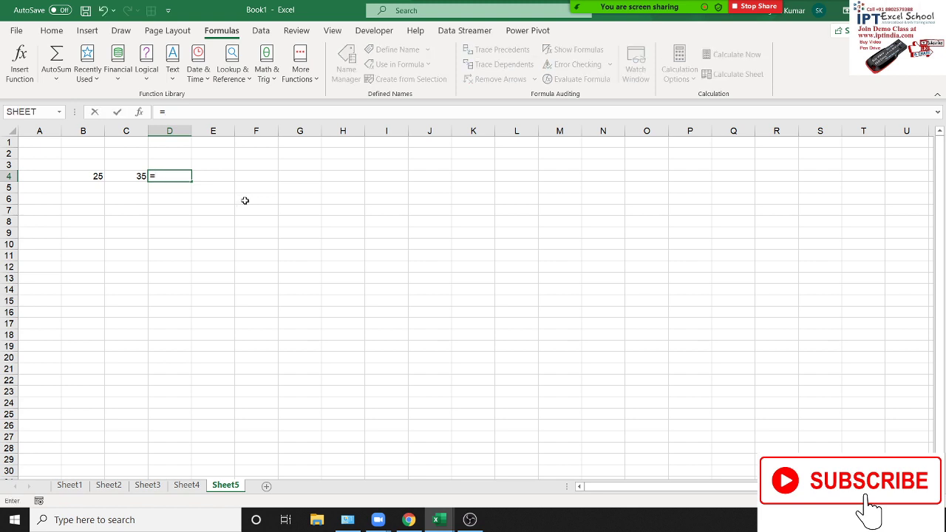
click(87, 176)
text(+)
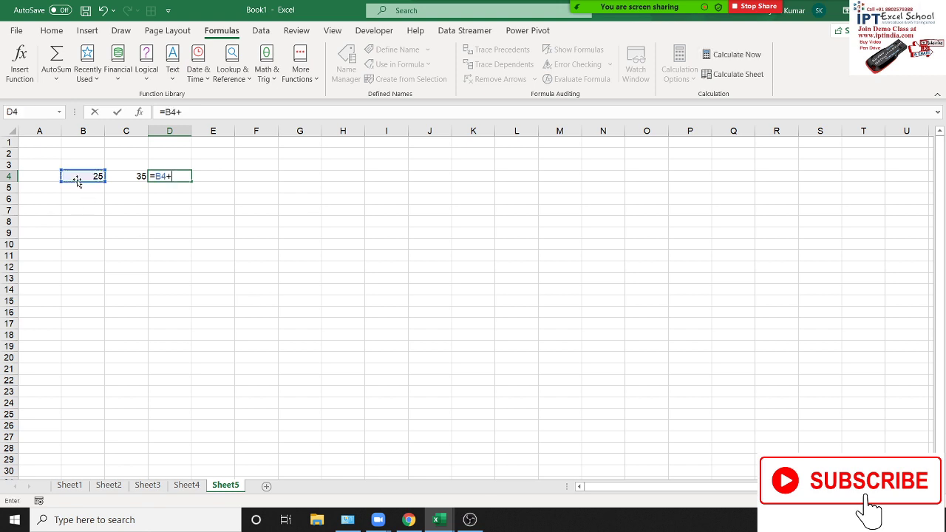
click(119, 179)
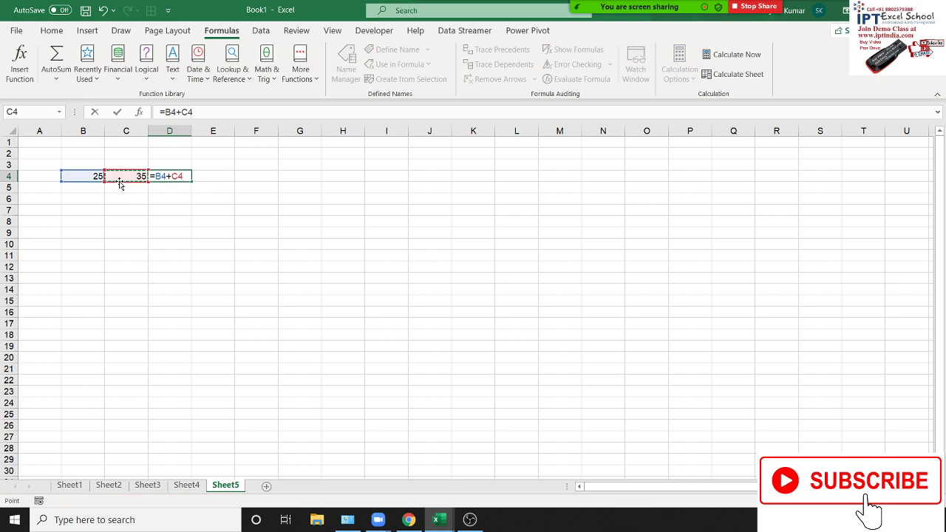
key(Return)
Change C4 to 40, check that D4 shows 65, and select B4:D4
key(Up)
click(120, 182)
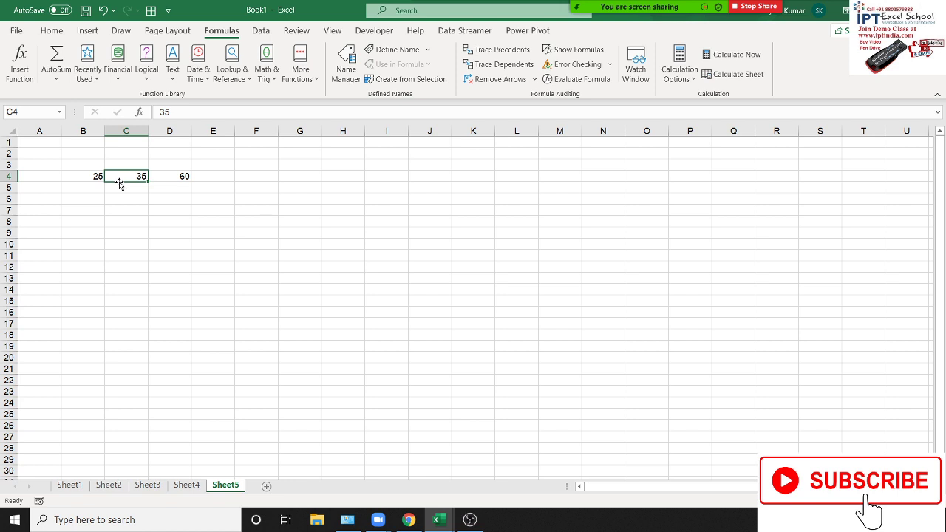
text(40)
key(Return)
key(Up)
key(Right)
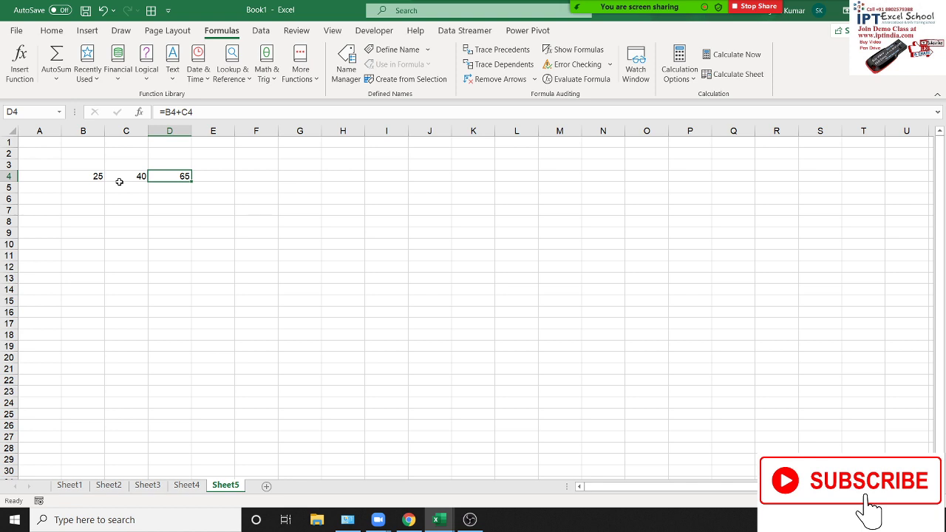
key(Left)
key(Left)
key(shift+Right)
key(shift+Right)
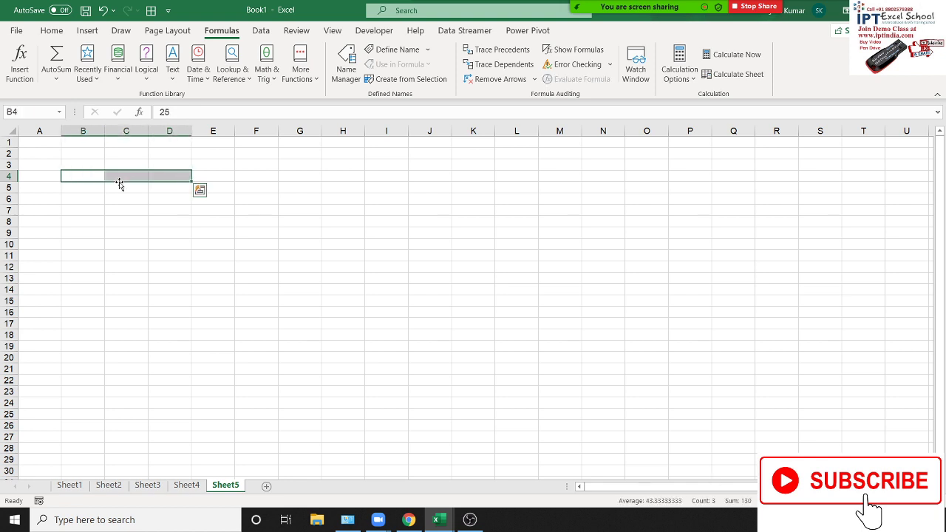
Clear B4:D4 and enter 85, 36, 45, 36, 85, 36 in A1:A6
key(Delete)
key(ctrl+Home)
text(85)
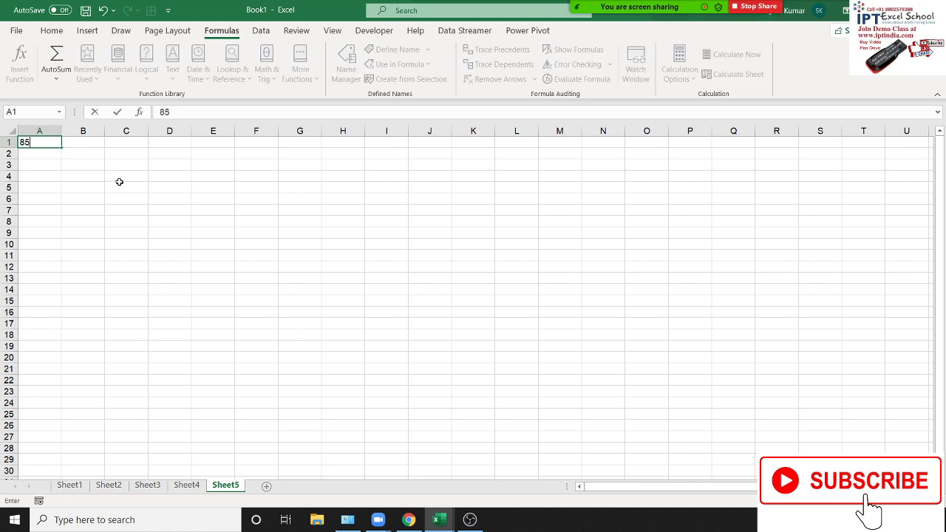
key(Return)
text(36)
key(Return)
text(45)
key(Return)
text(36)
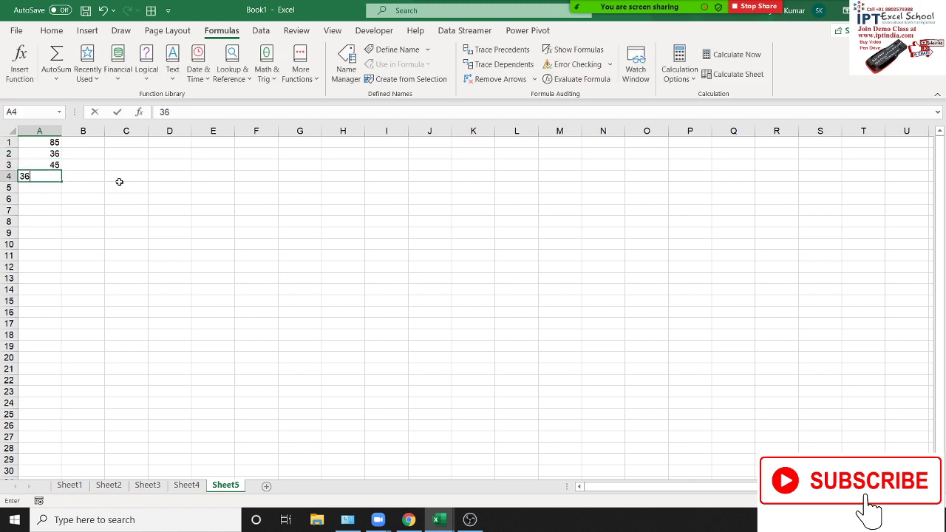
key(Return)
text(85)
key(Return)
text(36)
key(Return)
Enter 63, 12, 65, 85, 45, 65, 25 in A7:A13
text(63)
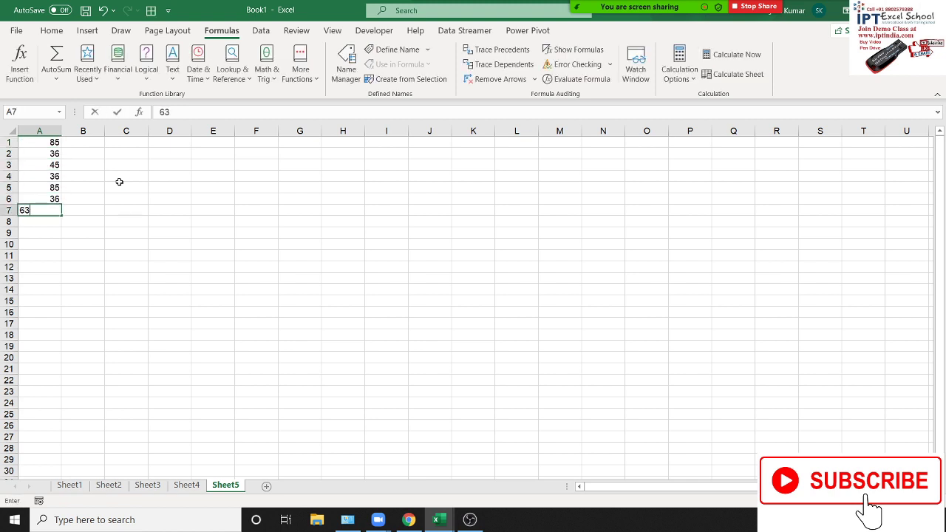
key(Return)
text(12)
key(Return)
text(656)
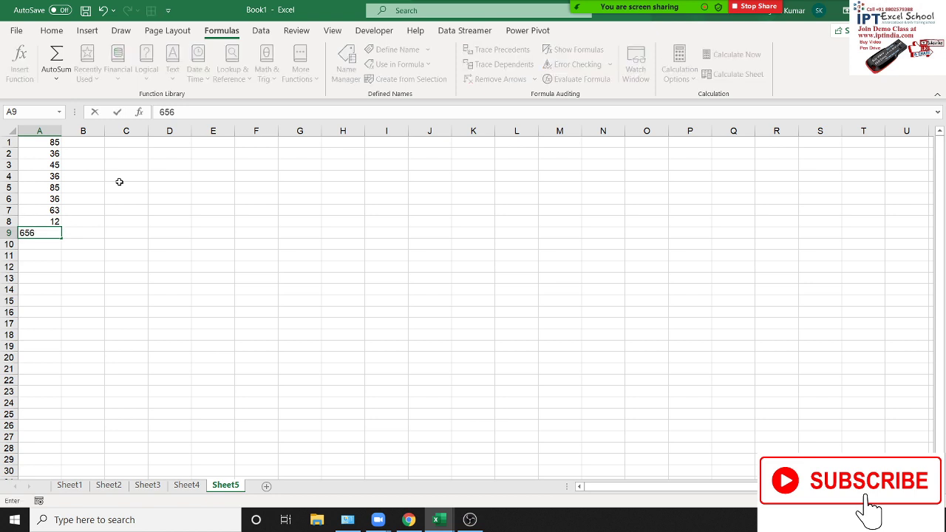
key(BackSpace)
key(Return)
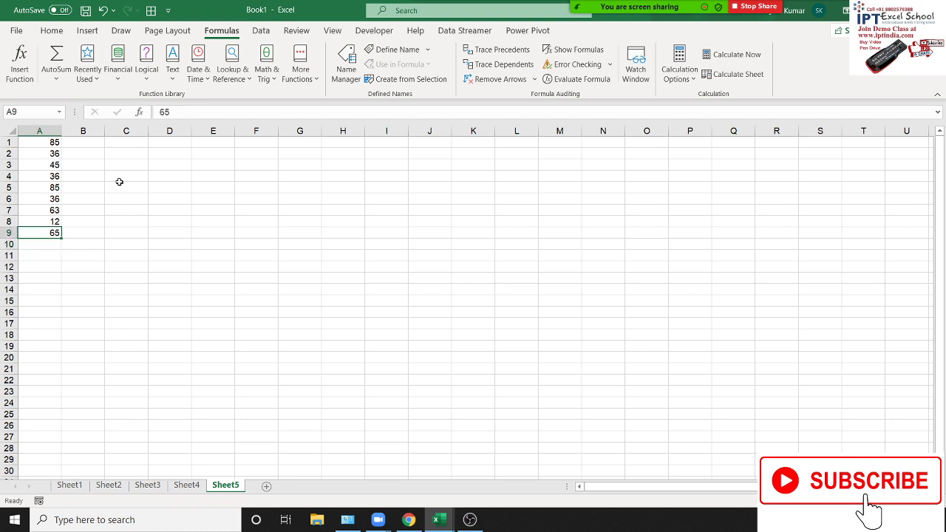
text(85)
key(Return)
text(45)
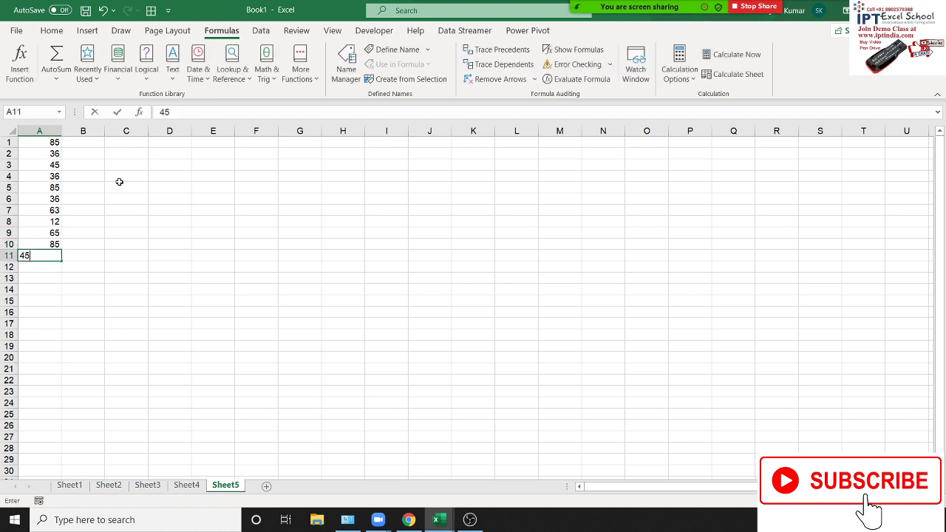
key(Return)
text(65)
key(Return)
text(25)
key(Return)
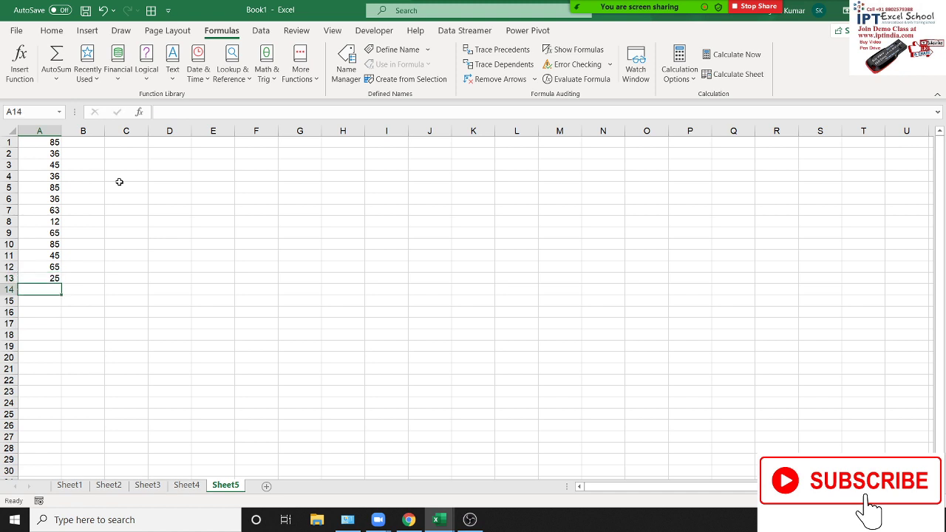
key(ctrl+Home)
key(Right)
Enter the formula =A1+20 in B1
text(=)
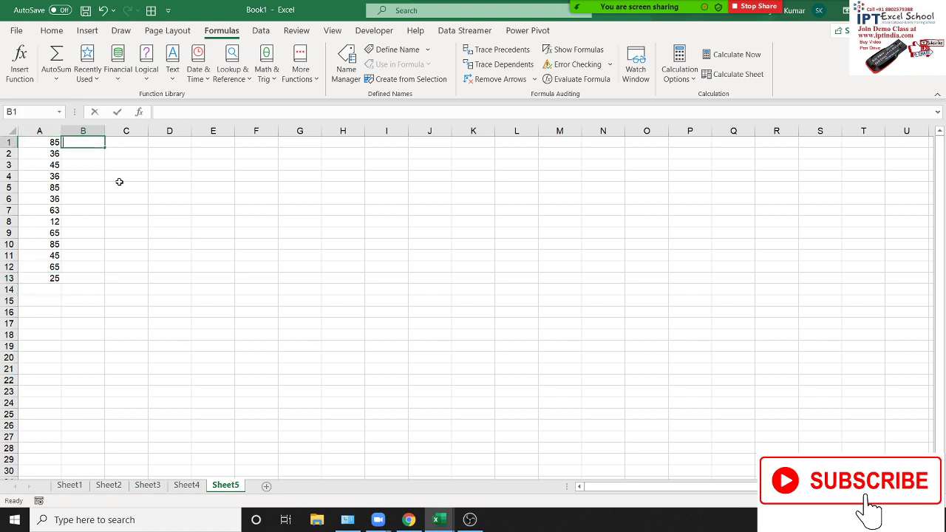
click(48, 140)
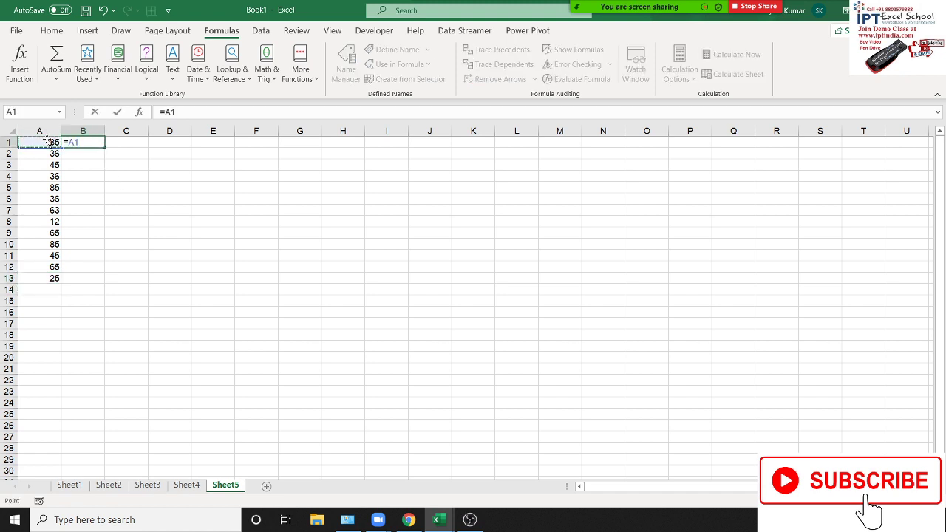
text(+2)
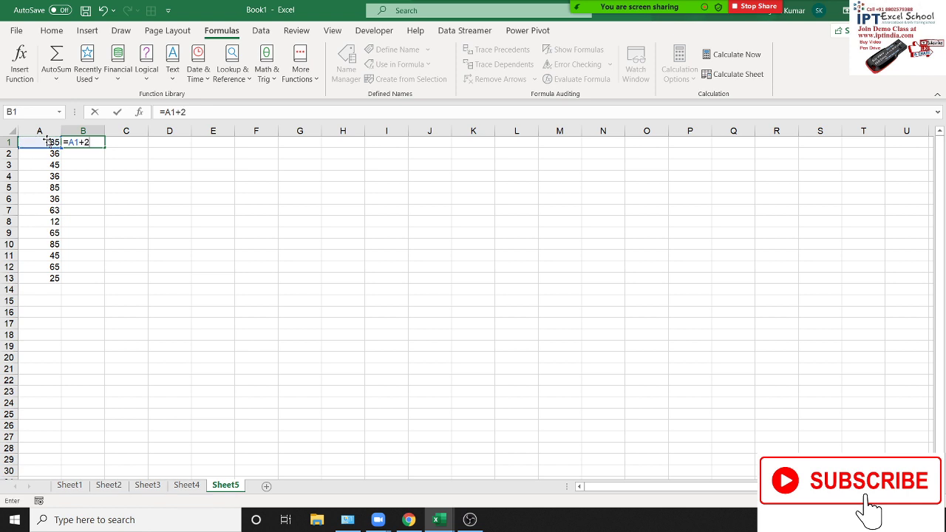
text(0)
key(ctrl+Return)
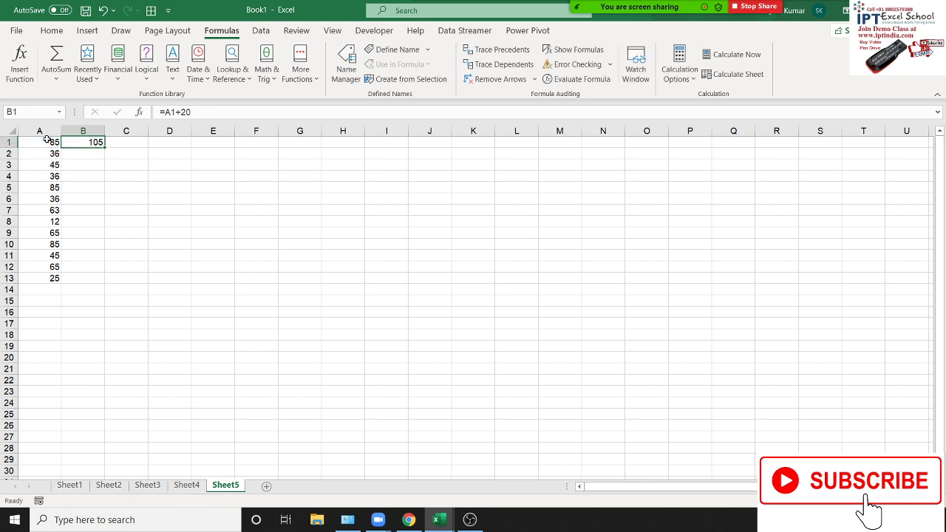
Start =A2+20 in B2, discard it, and reselect B1
key(Down)
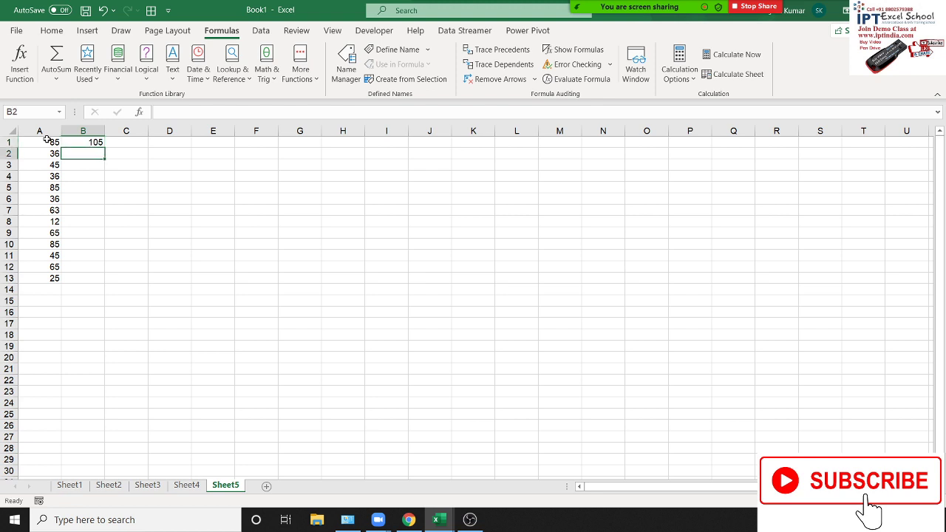
text(=)
key(Left)
text(+20)
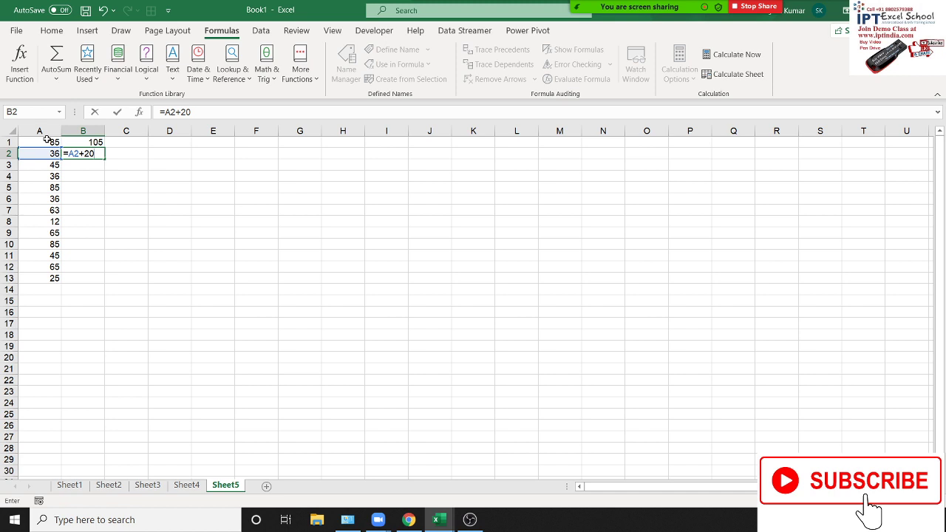
key(Escape)
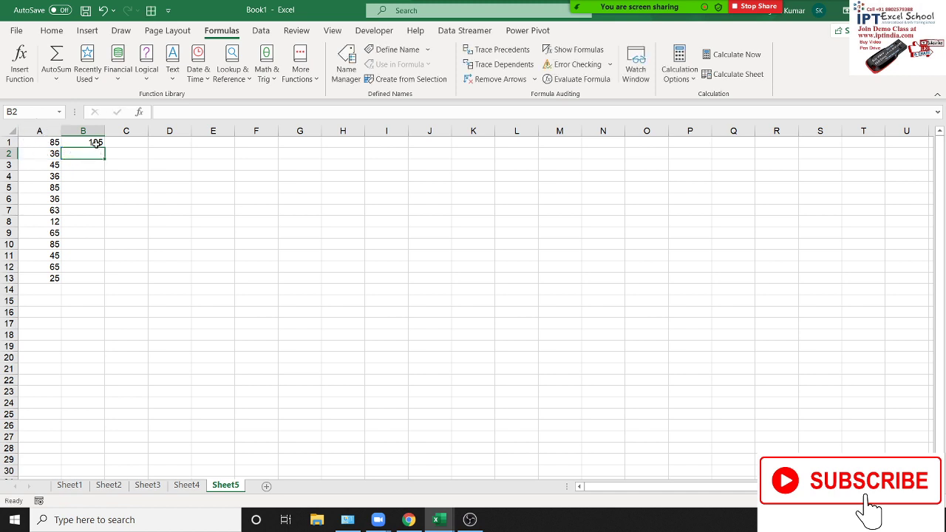
click(94, 142)
drag(105, 151, 104, 150)
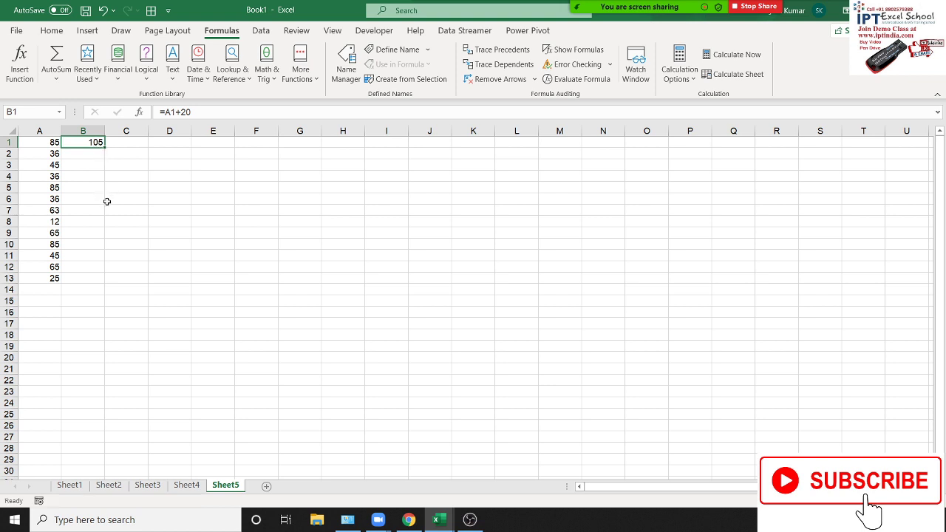
ctrl+scroll(105, 200, up, 5)
ctrl+scroll(105, 200, up, 1)
ctrl+scroll(106, 200, up, 2)
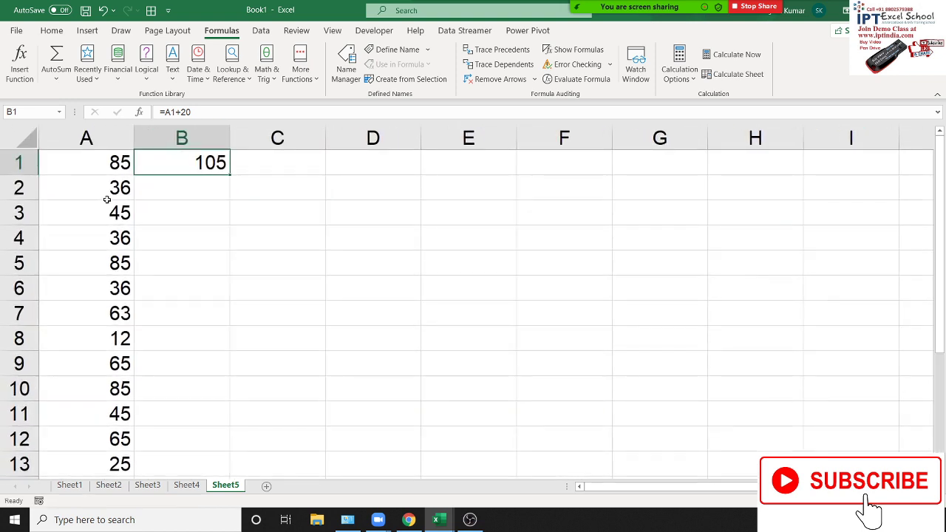
double_click(178, 167)
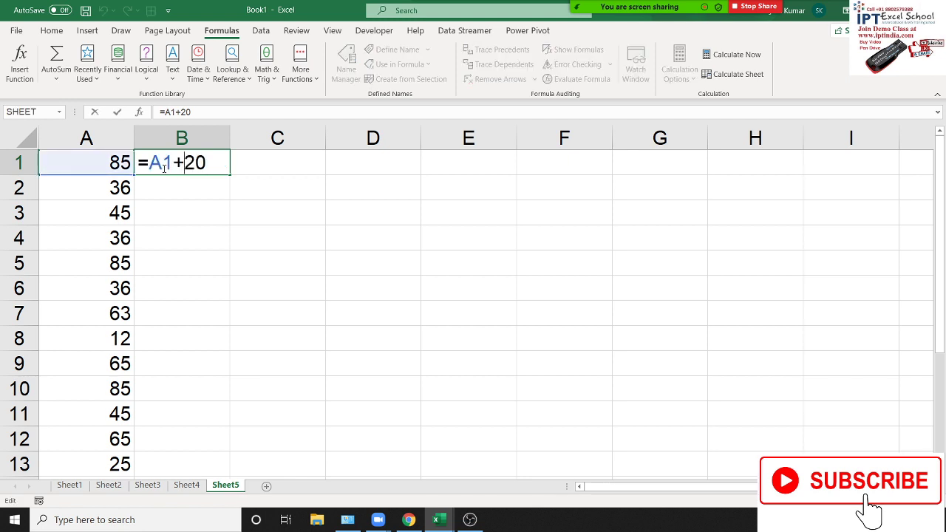
key(Return)
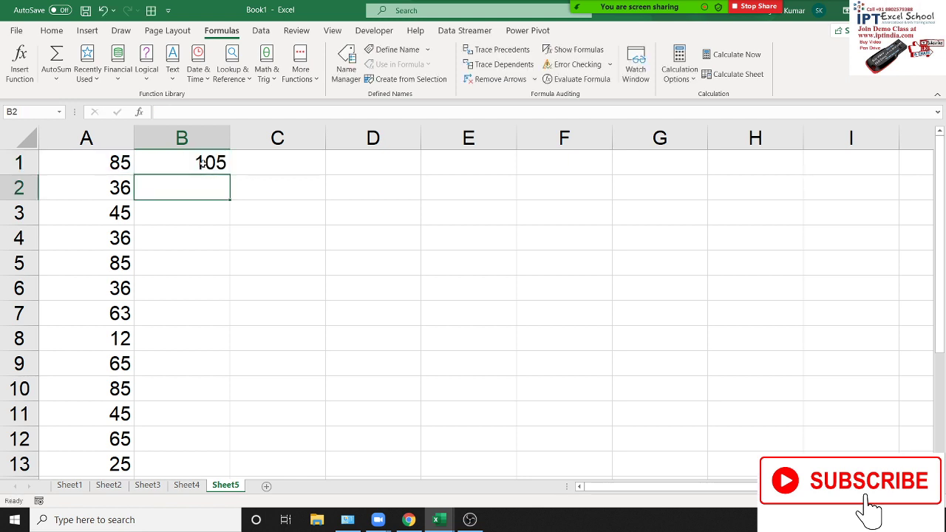
click(198, 163)
drag(225, 175, 221, 190)
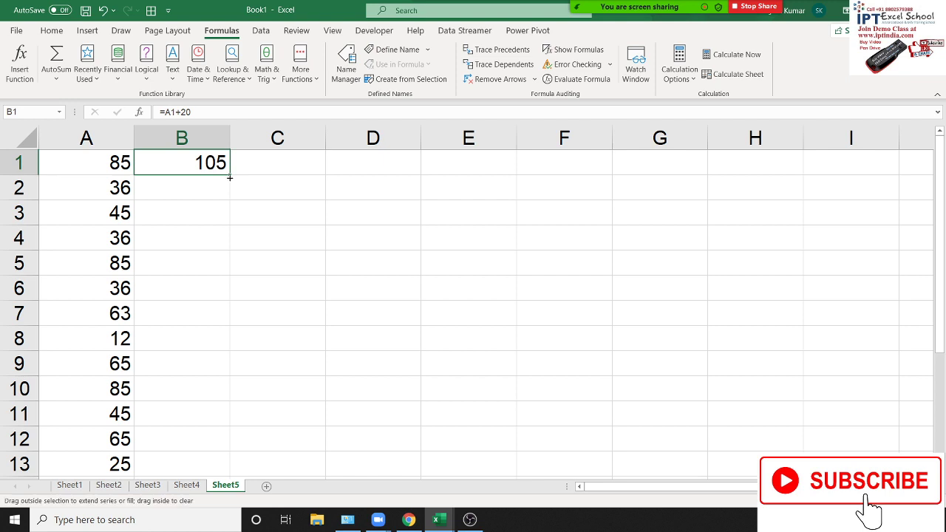
double_click(221, 190)
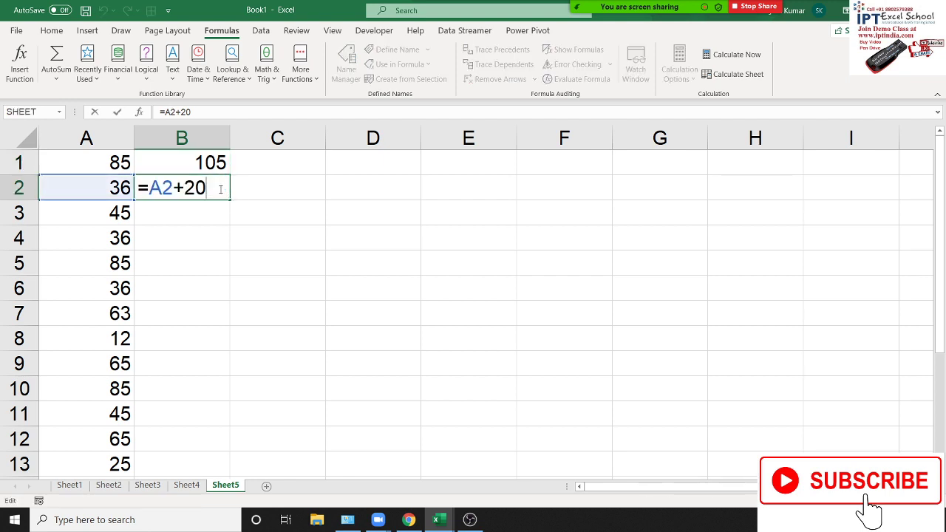
key(Escape)
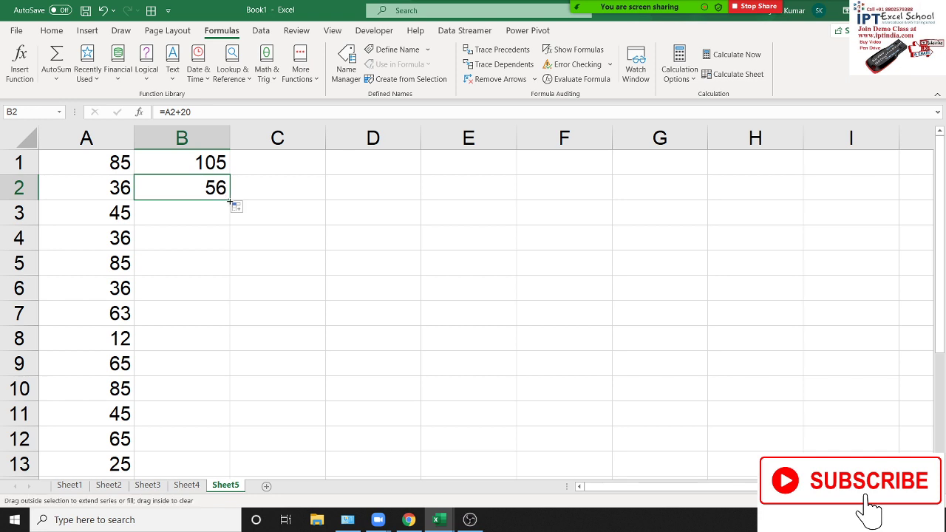
double_click(229, 201)
scroll(229, 204, up, 1)
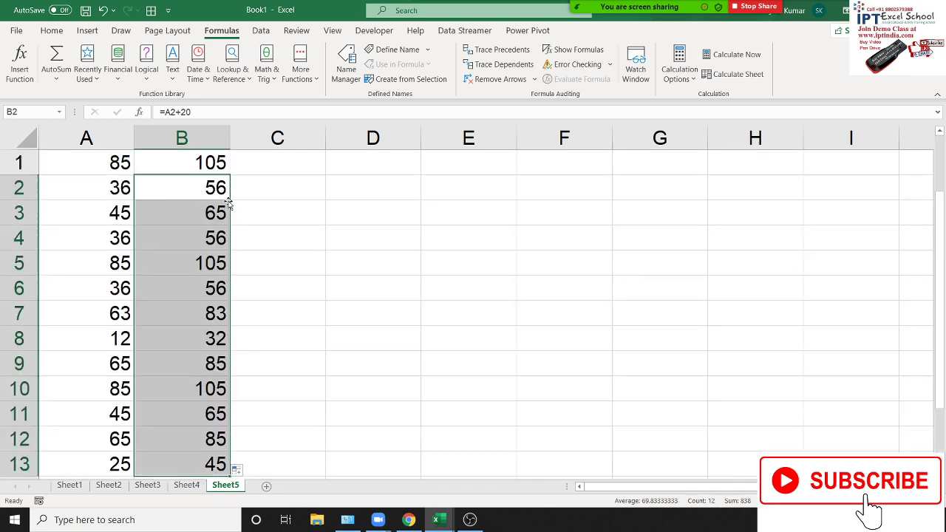
click(215, 205)
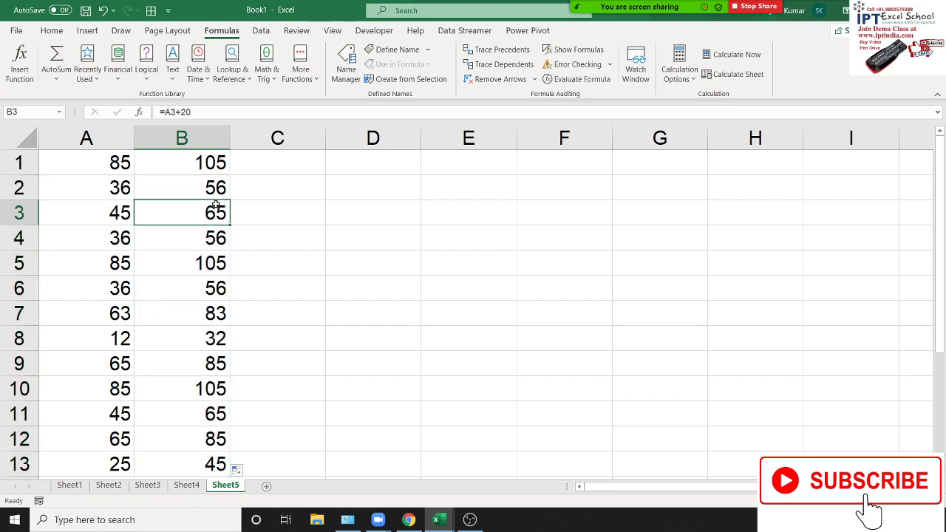
double_click(215, 206)
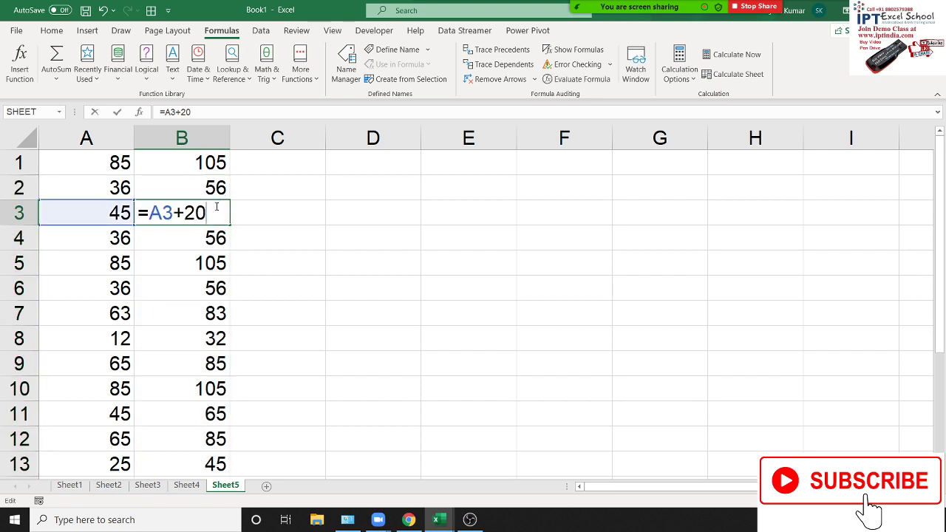
key(Escape)
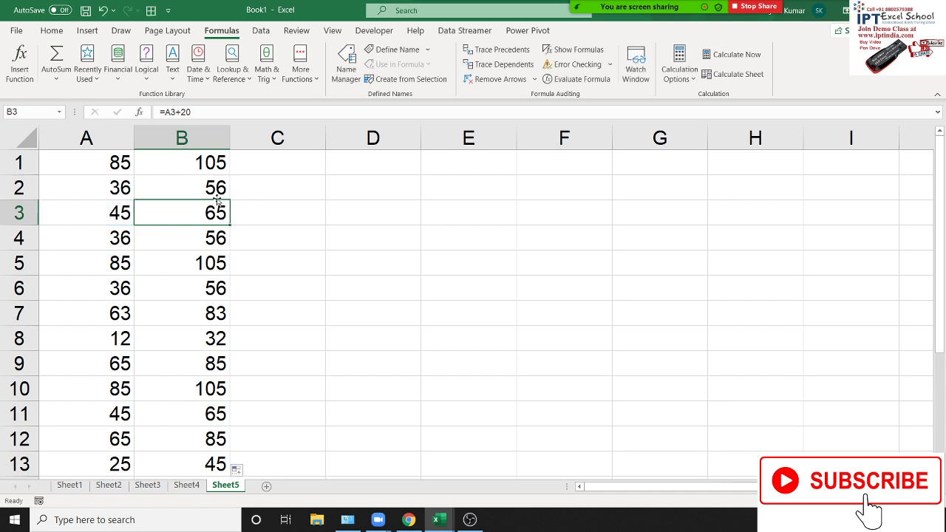
click(215, 189)
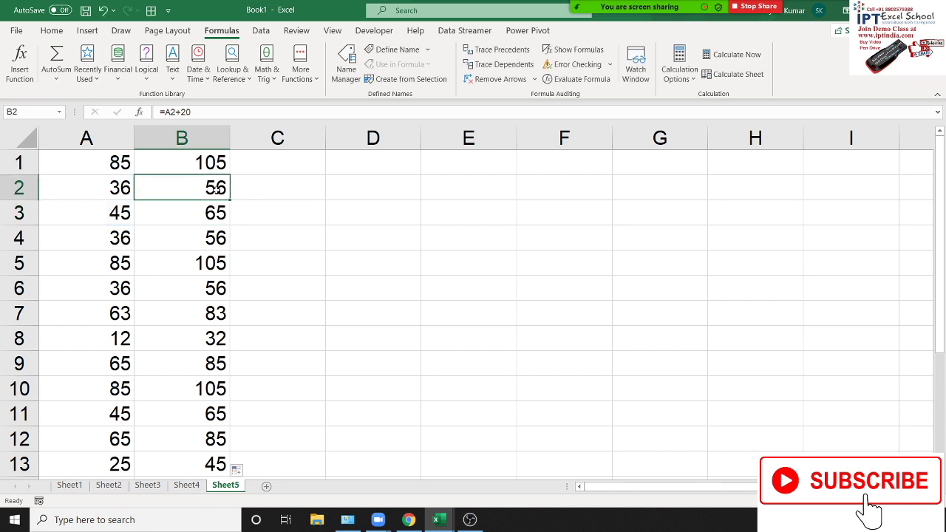
Start a new =A2+30 formula in B2, then cancel it
text(=)
key(Left)
text(+)
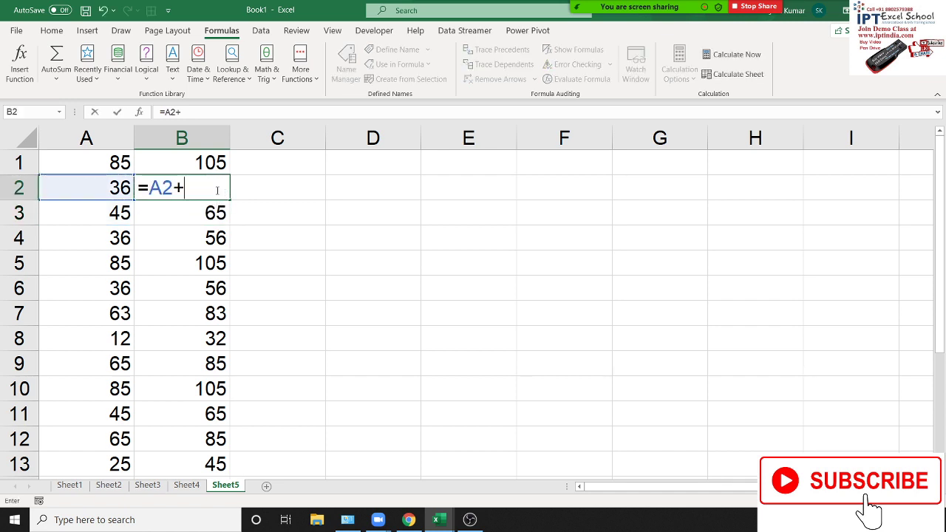
text(30)
key(Escape)
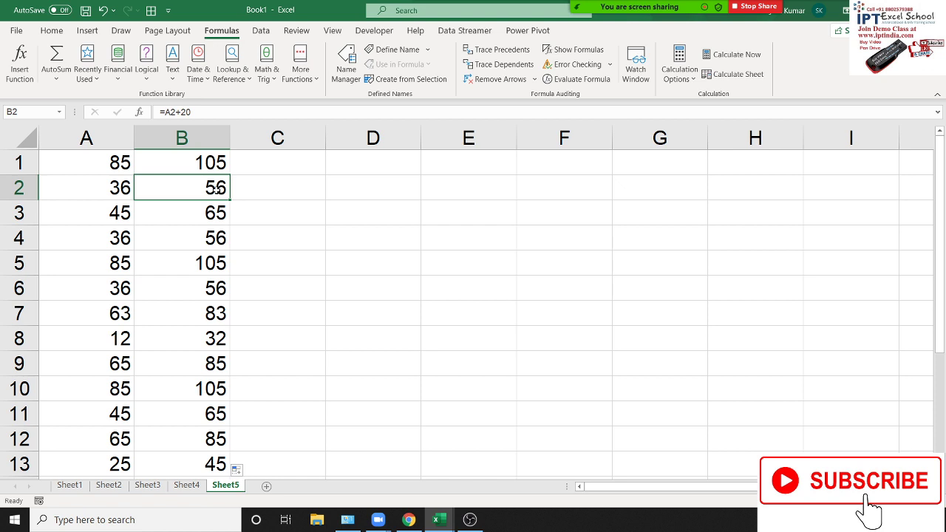
Move through column B with arrow keys and Ctrl+Up/Down to its last filled cell
key(Up)
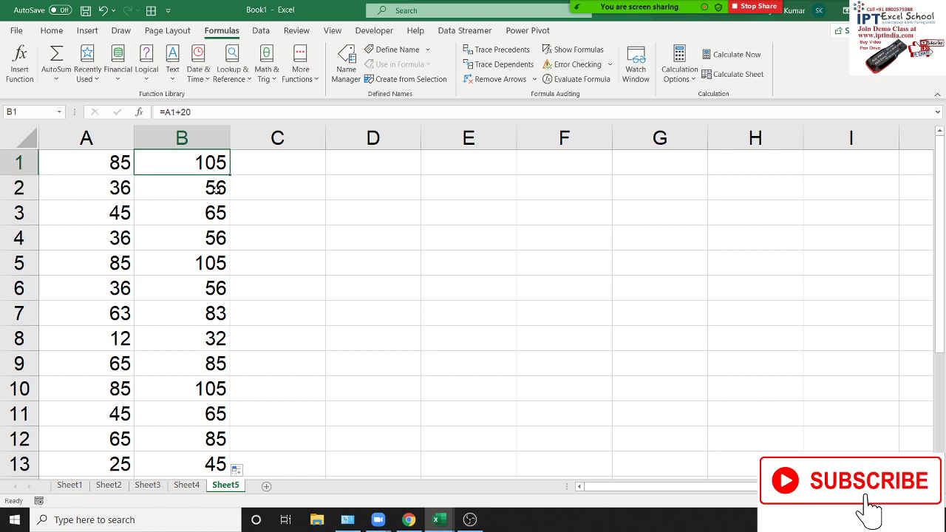
key(Down)
key(Down)
key(Down)
key(Down)
key(Down)
key(Up)
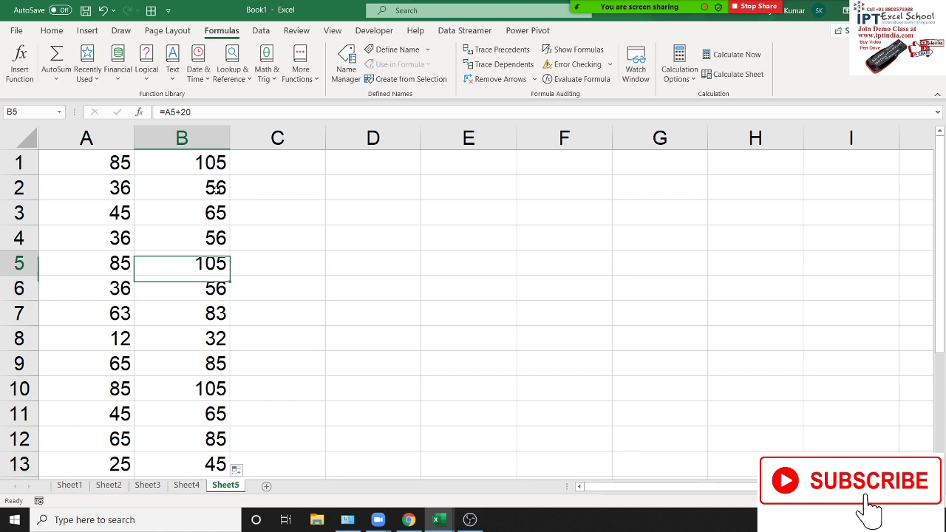
key(Up)
key(Up)
key(Up)
key(Up)
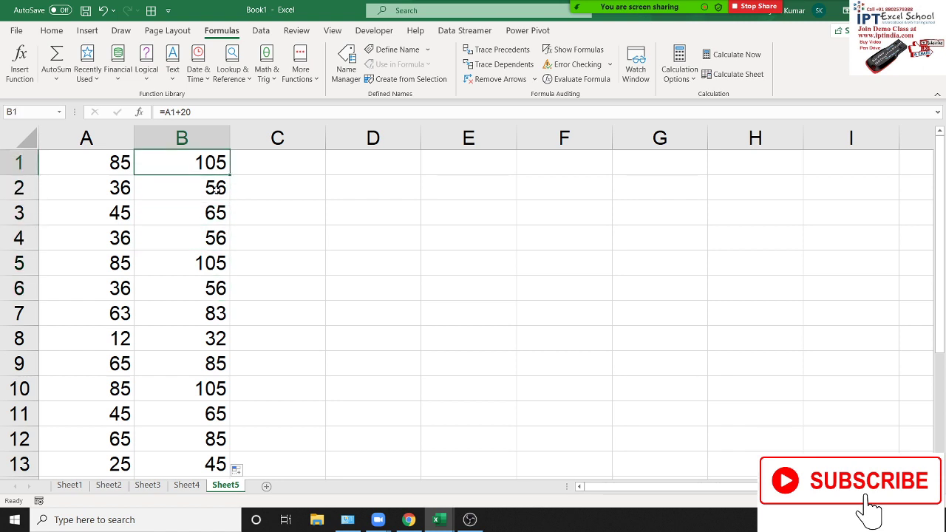
key(Down)
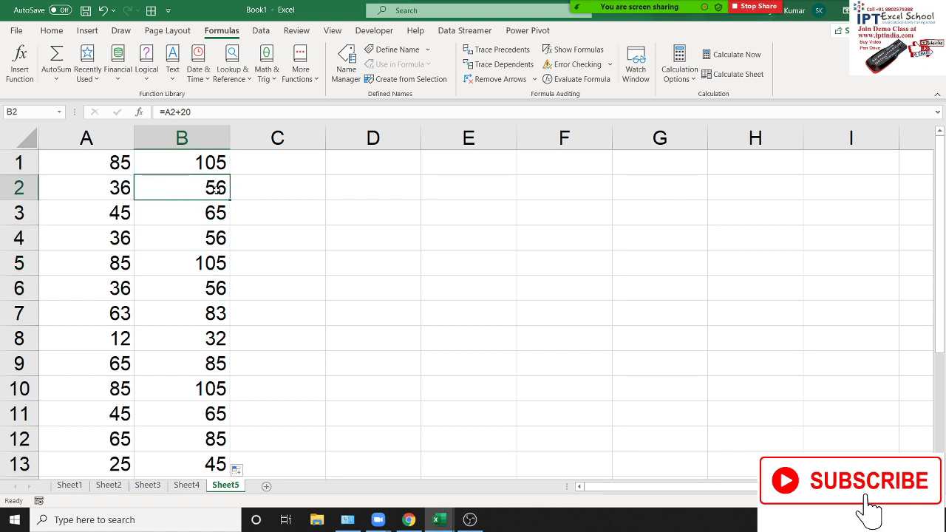
key(ctrl+Down)
key(ctrl+Up)
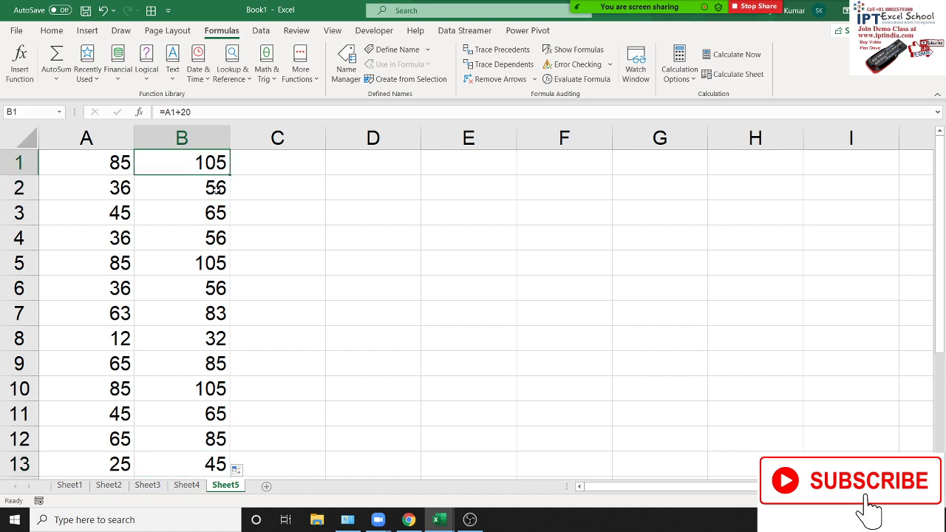
Inspect B2's formula, then select B2:B13 and delete the copied formulas
key(Down)
key(F2)
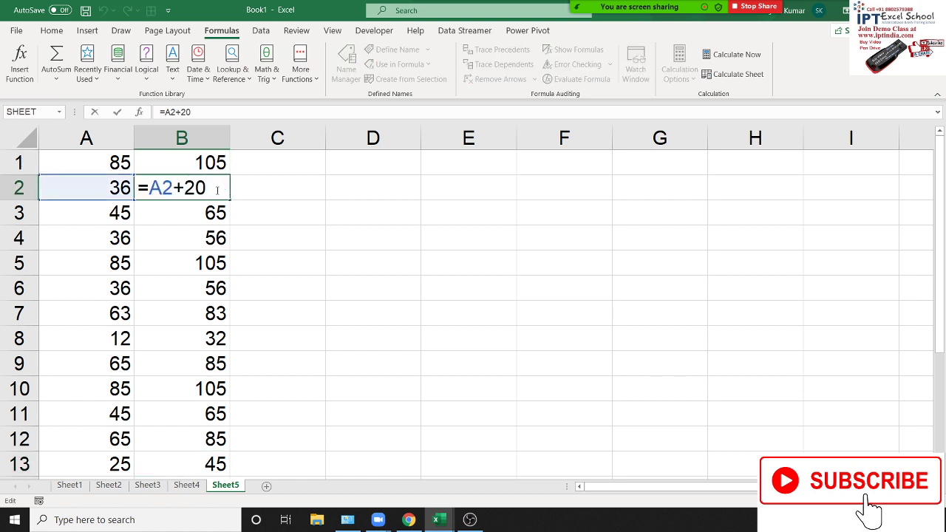
key(Escape)
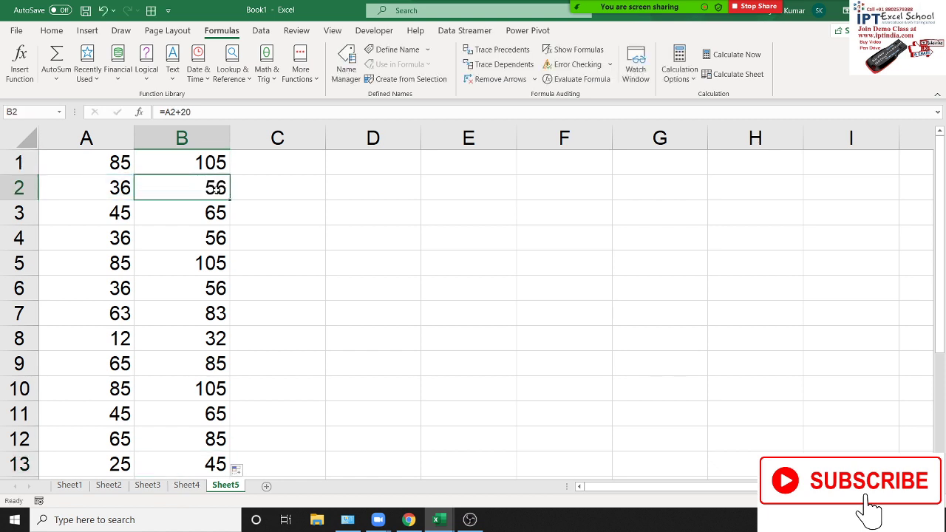
key(Up)
key(Down)
key(ctrl+shift+Down)
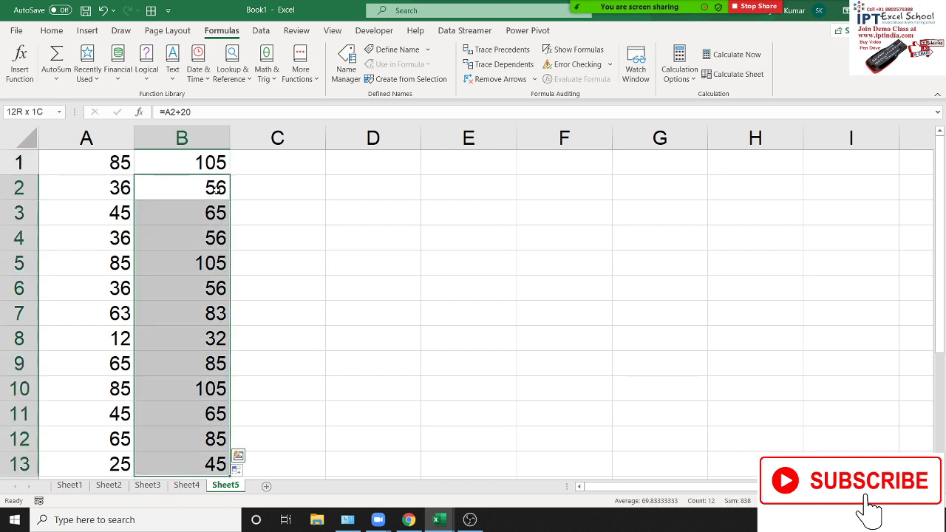
key(Delete)
key(Up)
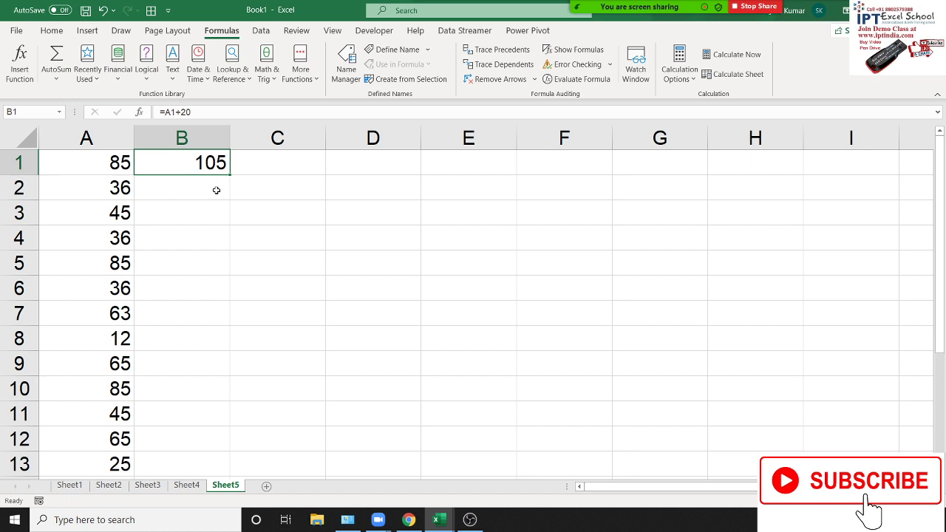
Enter 50 in D1, clear B1, and select the values in column A
key(Right)
key(Right)
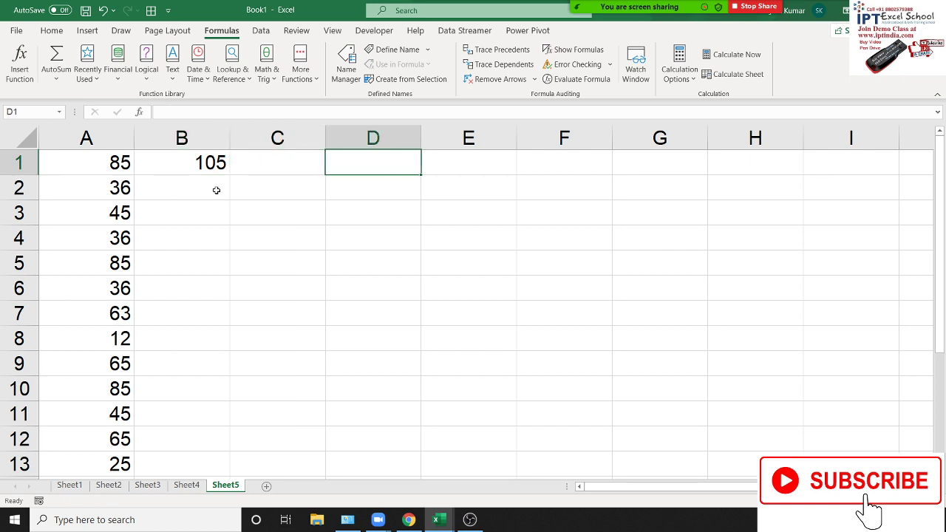
text(50)
key(Return)
key(Left)
key(Left)
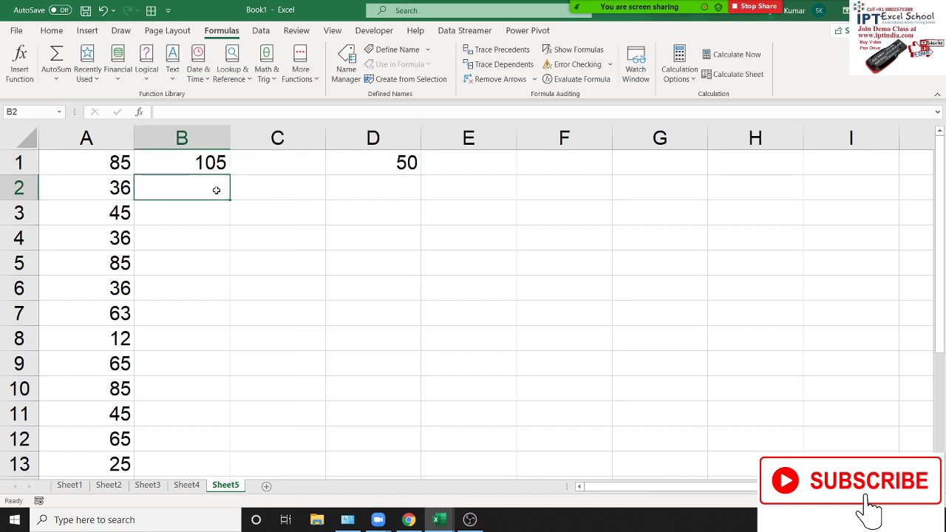
key(Up)
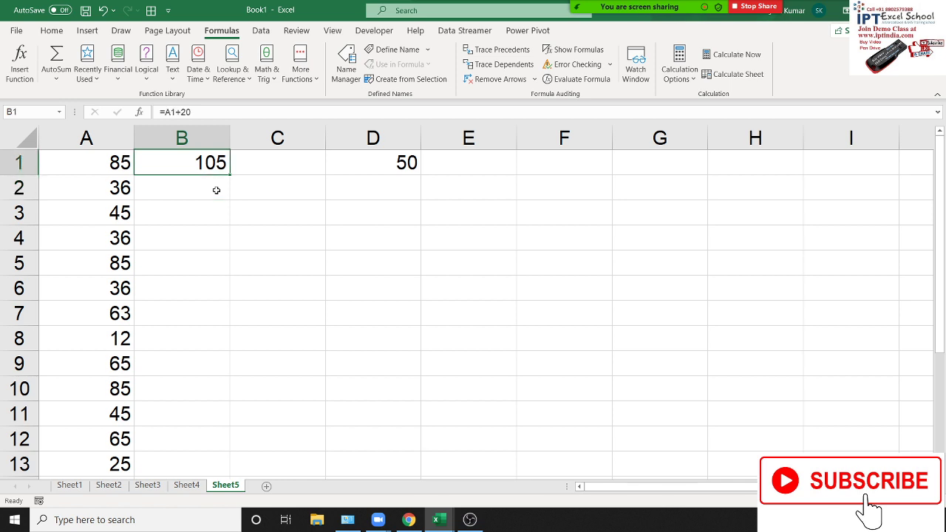
key(Delete)
key(Left)
key(ctrl+shift+Down)
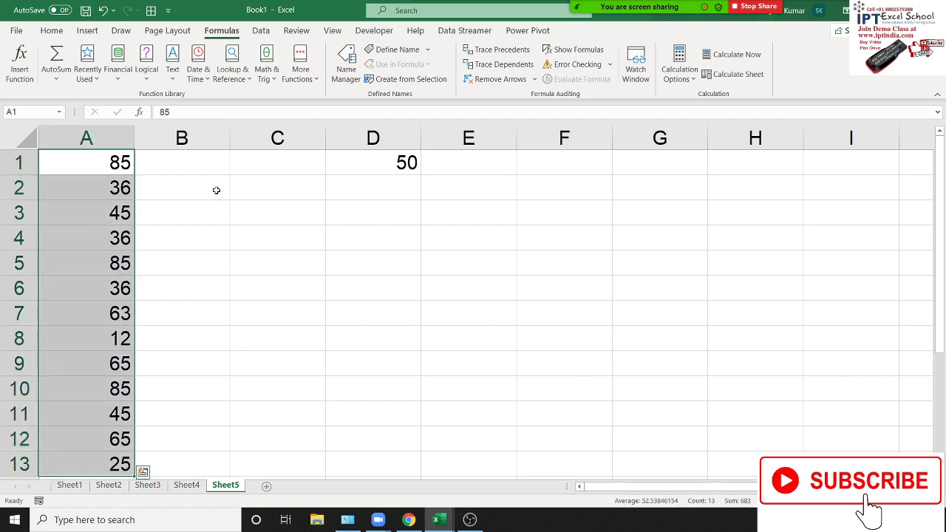
key(Right)
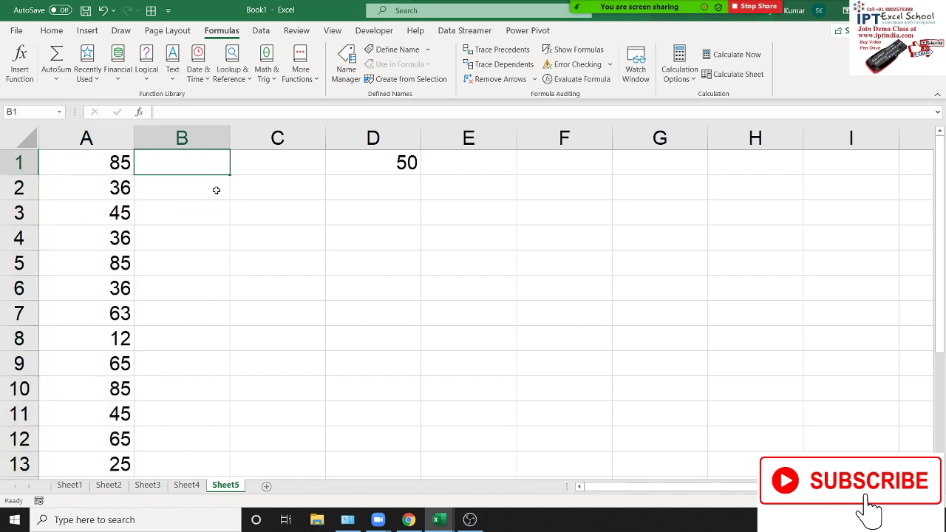
Enter the formula =A1+50 in B1
text(=)
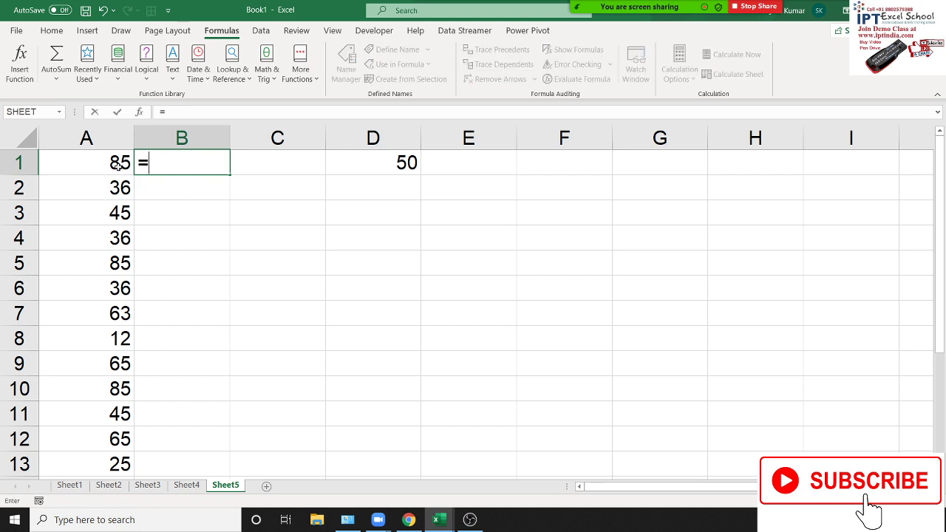
click(117, 164)
text(+5)
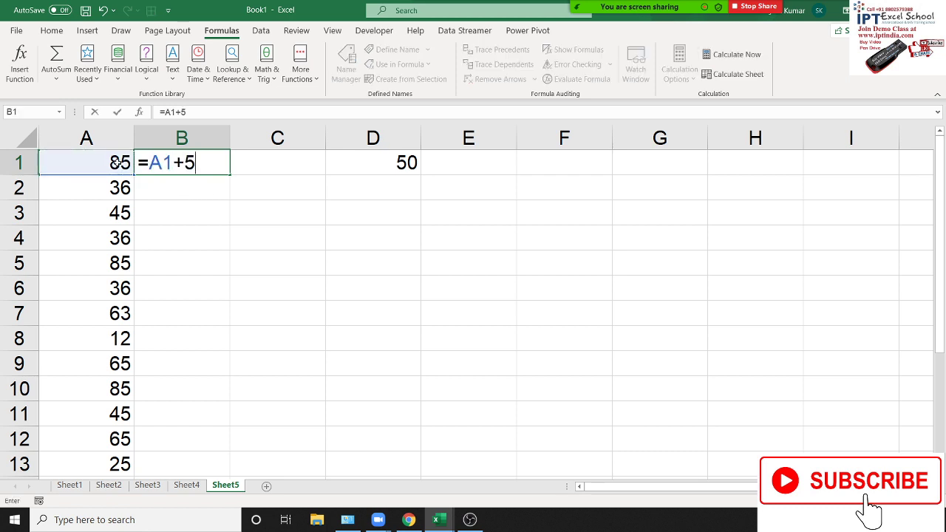
text(0)
key(Return)
key(Up)
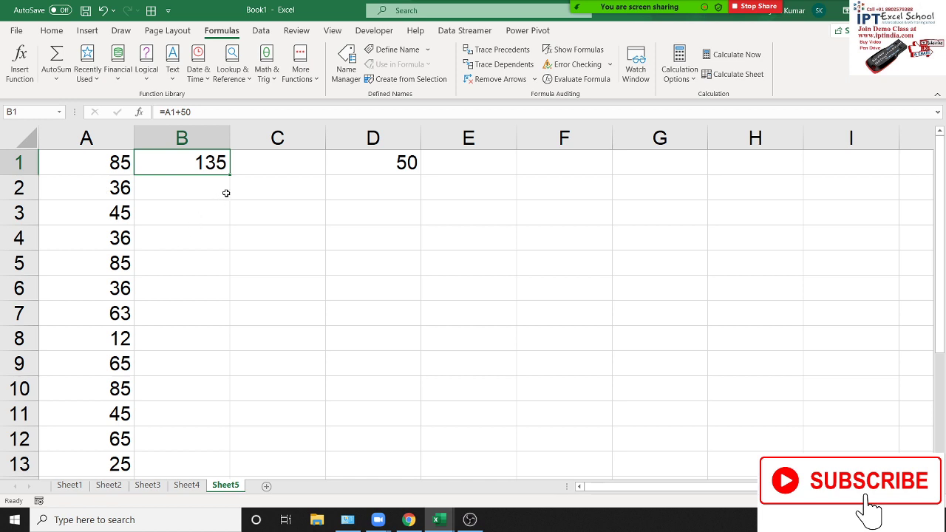
Edit B1's formula to =A1+D1, giving 135
click(199, 116)
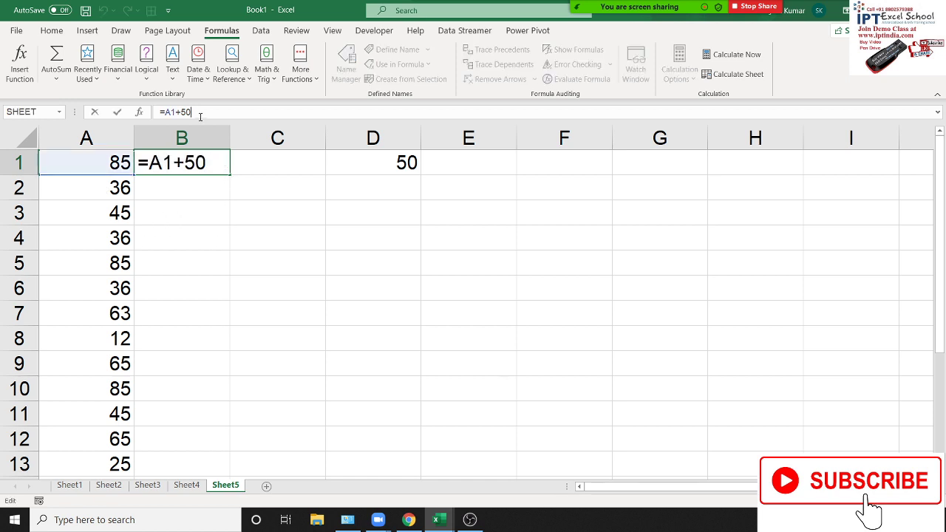
key(BackSpace)
key(BackSpace)
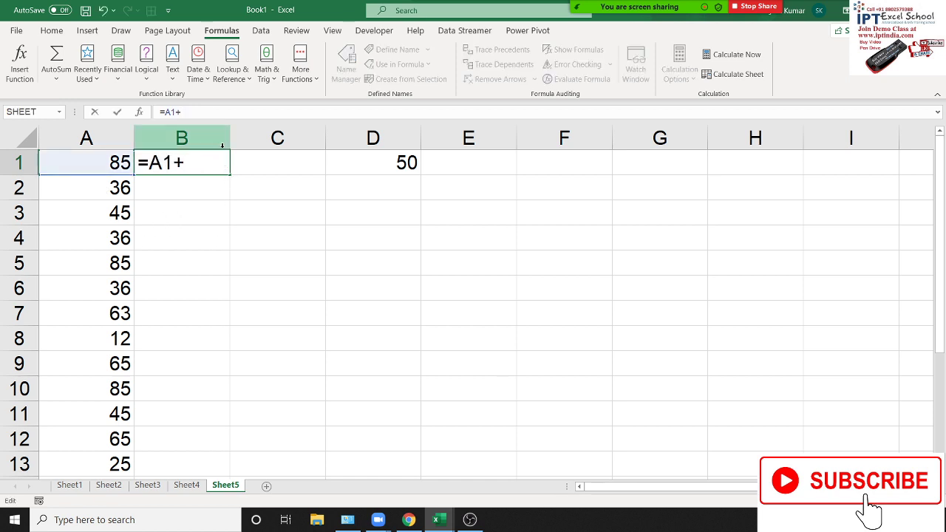
click(355, 160)
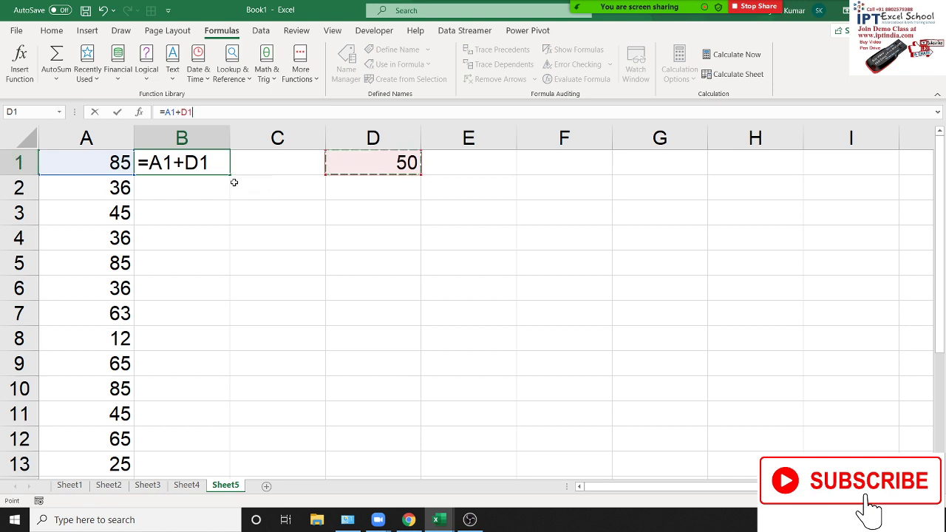
key(Return)
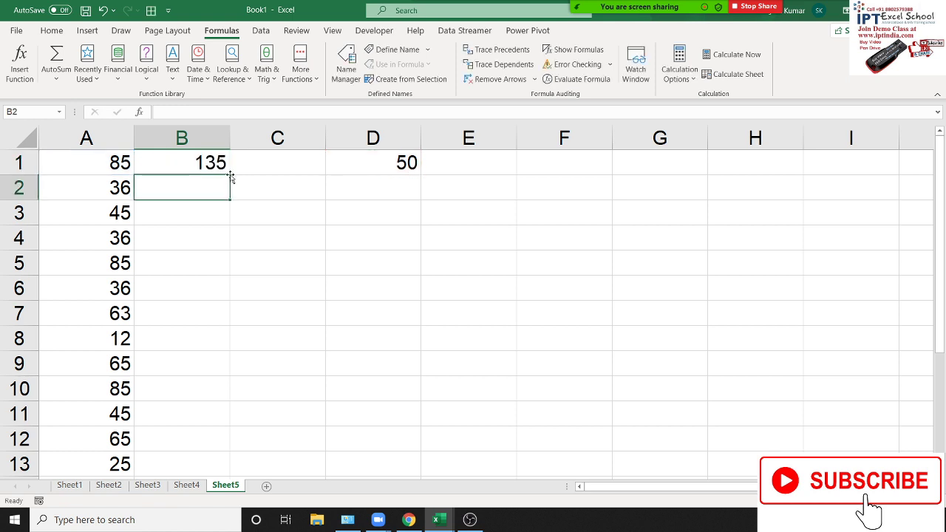
click(222, 160)
Copy B1's formula down into B2 and inspect its A2 and D2 references without changing it
drag(229, 174, 229, 188)
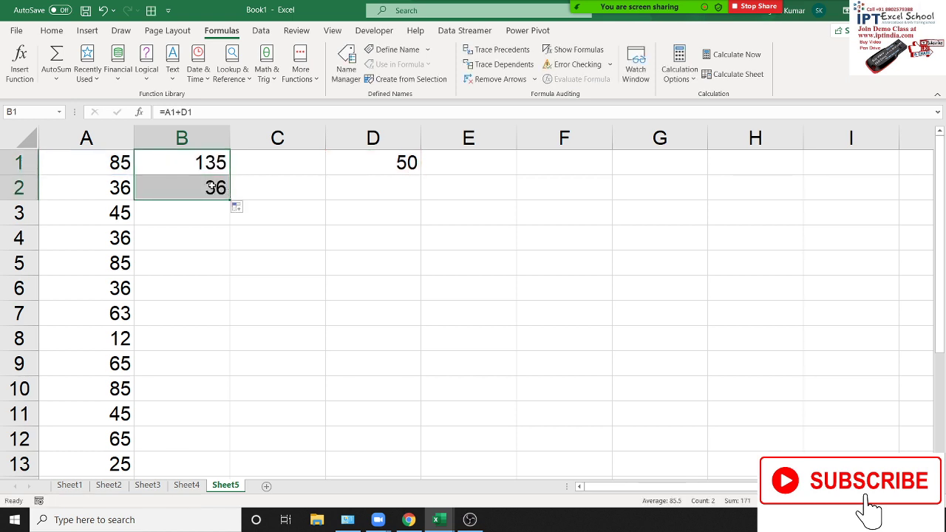
click(211, 187)
double_click(211, 187)
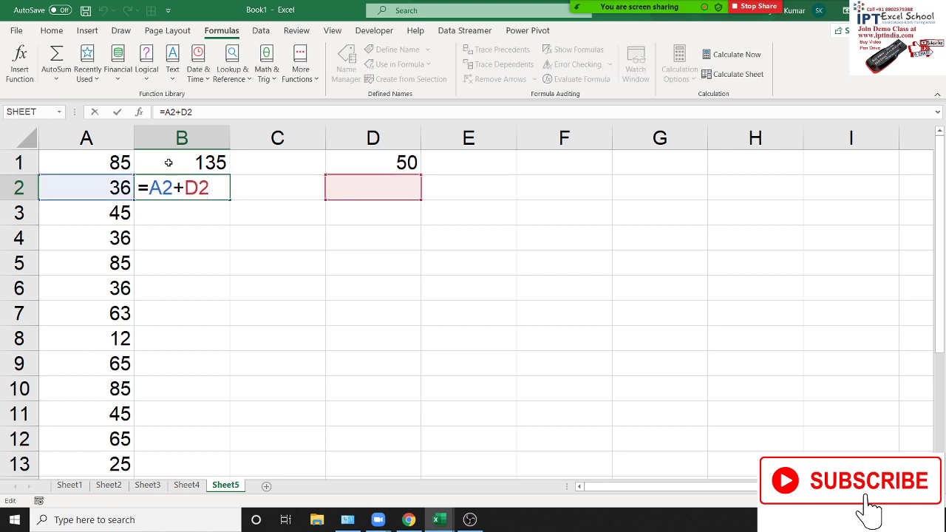
click(169, 185)
double_click(170, 185)
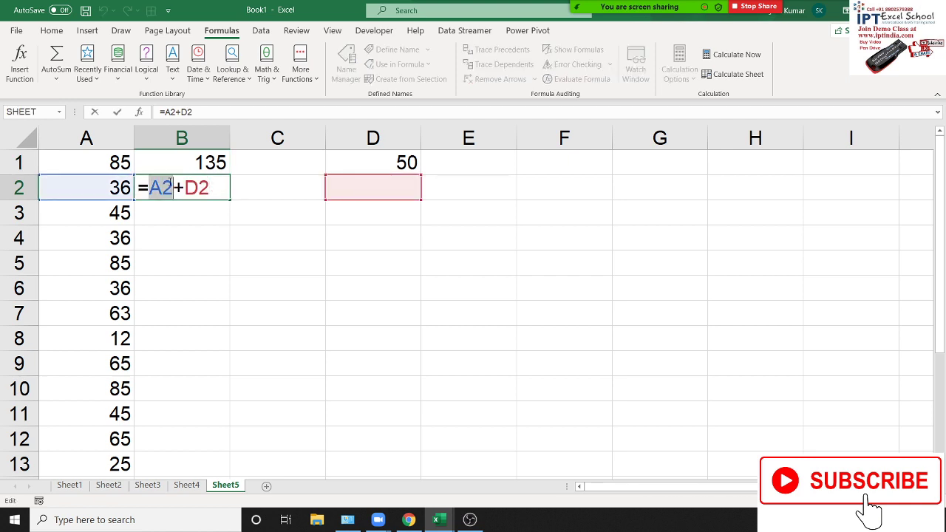
click(185, 187)
double_click(186, 187)
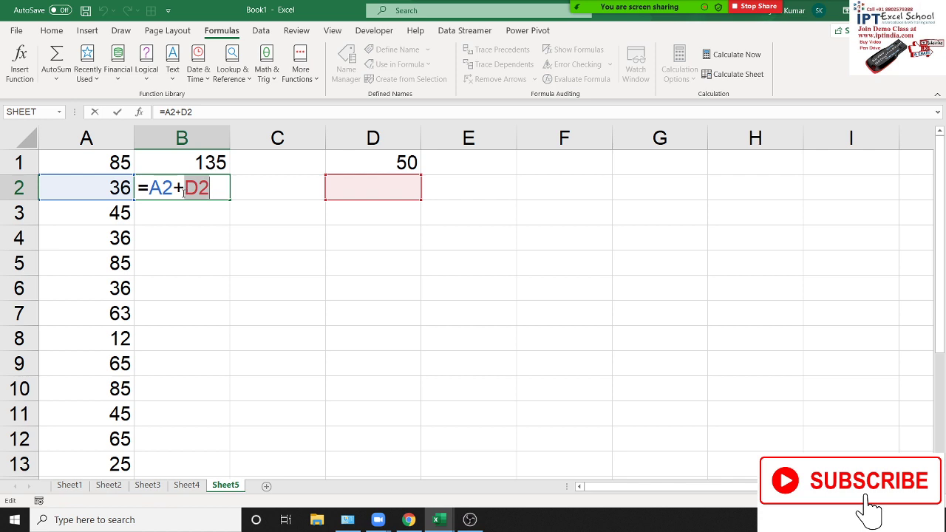
key(ctrl+Return)
Enter =A2+D1 in B2, then delete it so B2 is empty again
text(=)
key(Left)
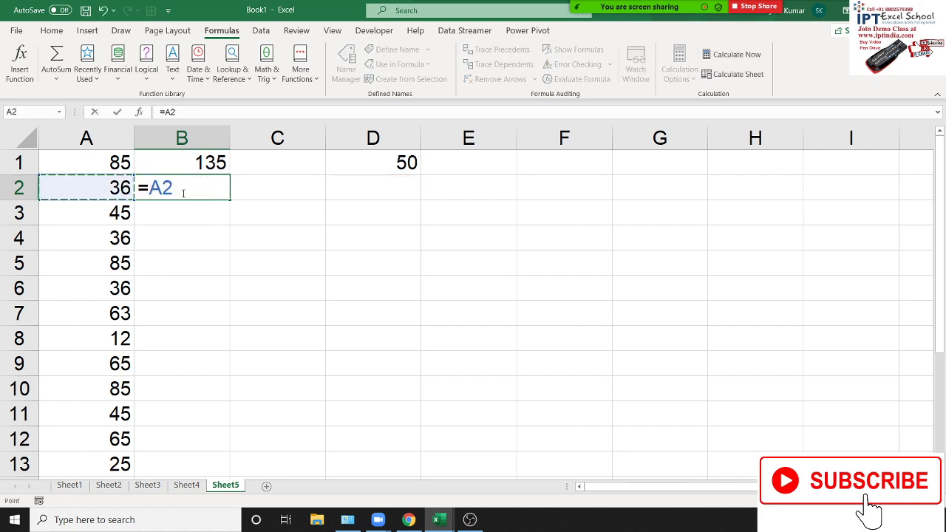
text(+)
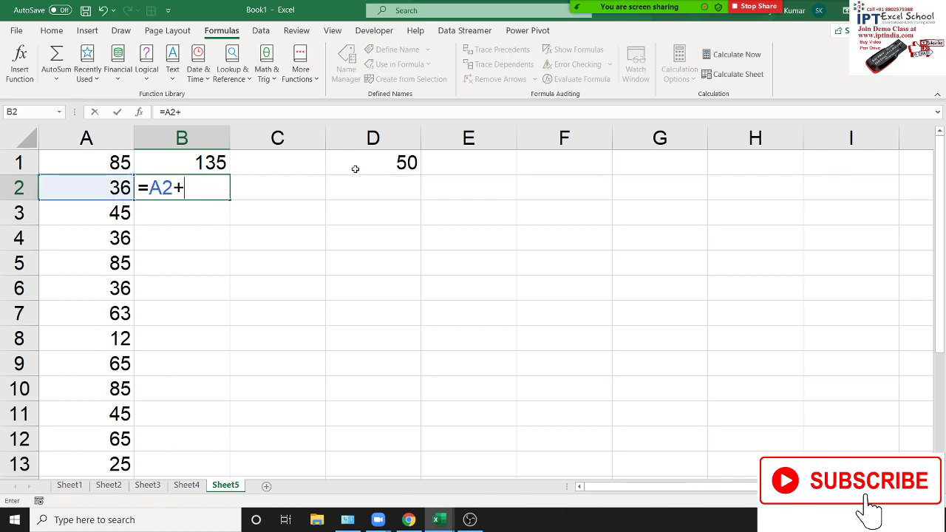
click(355, 168)
key(ctrl+Return)
key(Return)
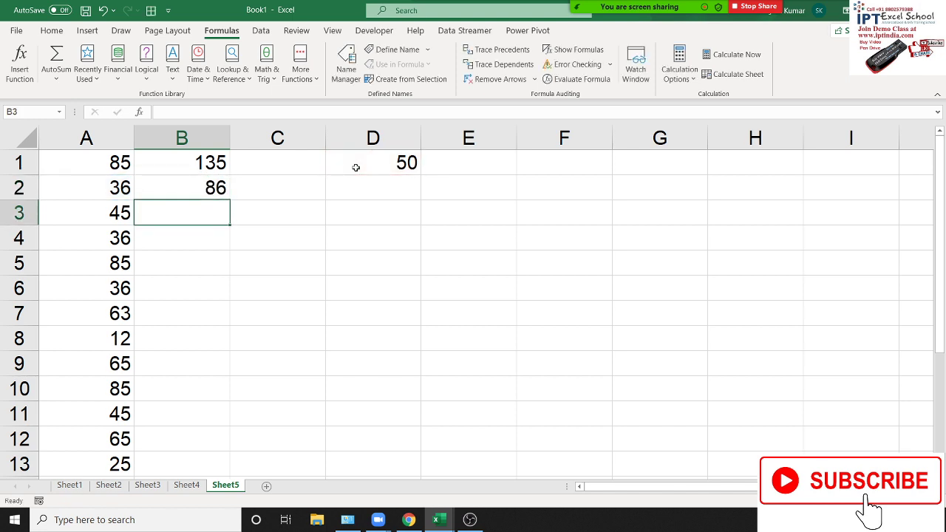
key(Up)
key(Delete)
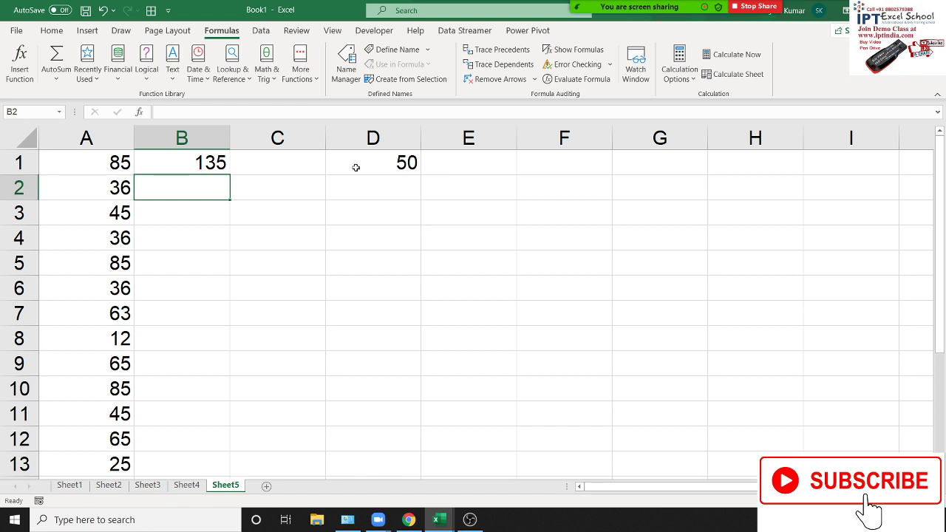
Change B1's formula to =A1+D$1 so D1's row is locked
key(Up)
key(F2)
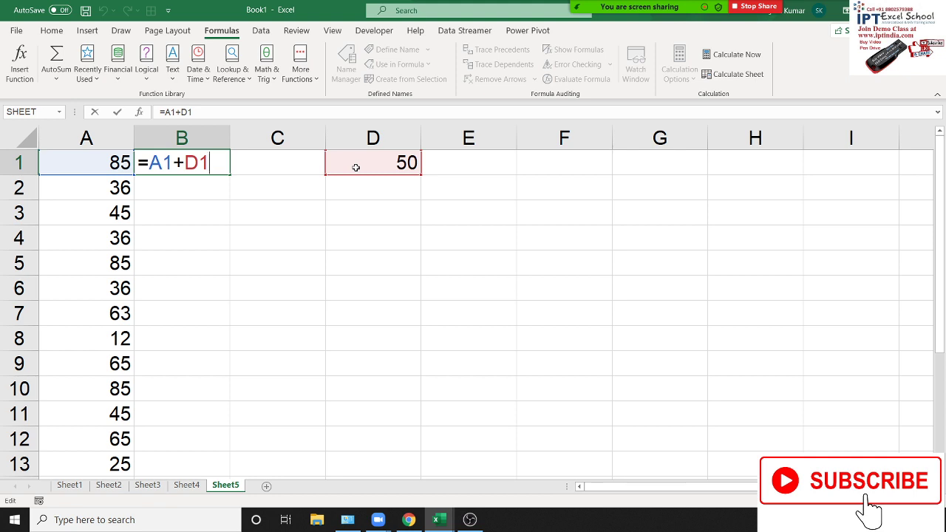
key(Left)
key(shift+Right)
key(shift+Left)
text($)
key(Return)
key(Up)
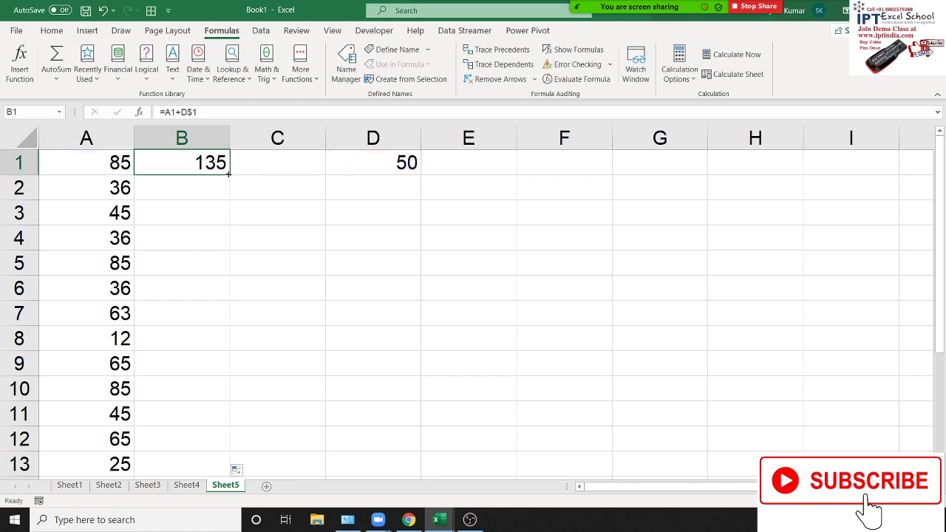
Fill B1's formula down to B13 and check the copied formulas in B13 and B2–B4
drag(233, 177, 234, 471)
scroll(230, 294, down, 1)
click(214, 263)
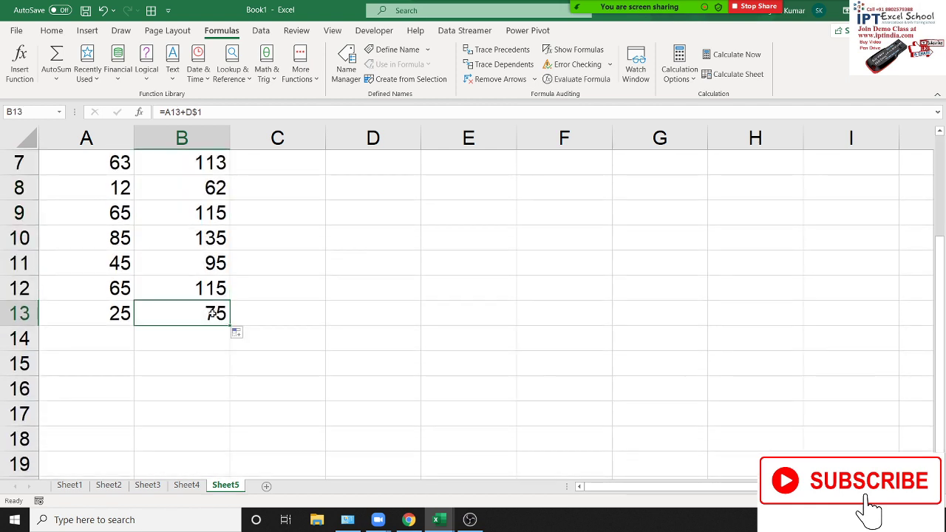
scroll(221, 221, up, 2)
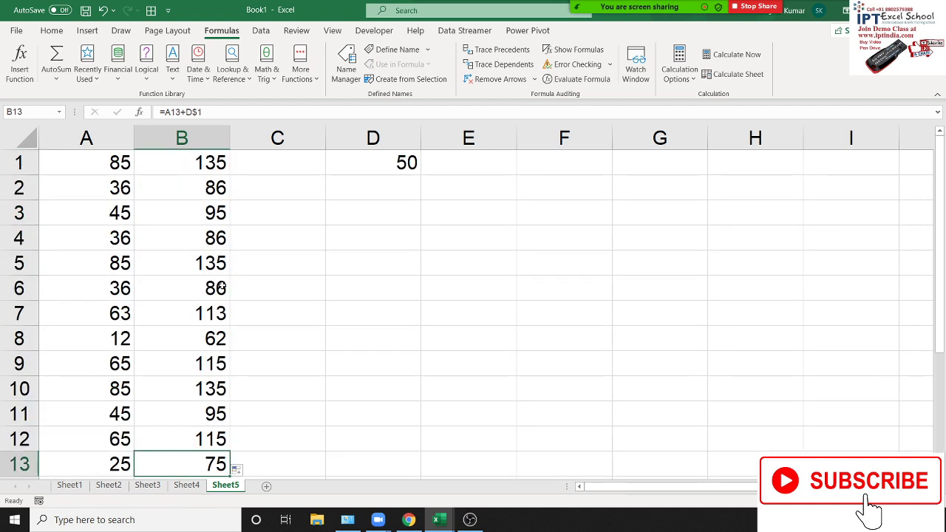
double_click(221, 191)
key(Escape)
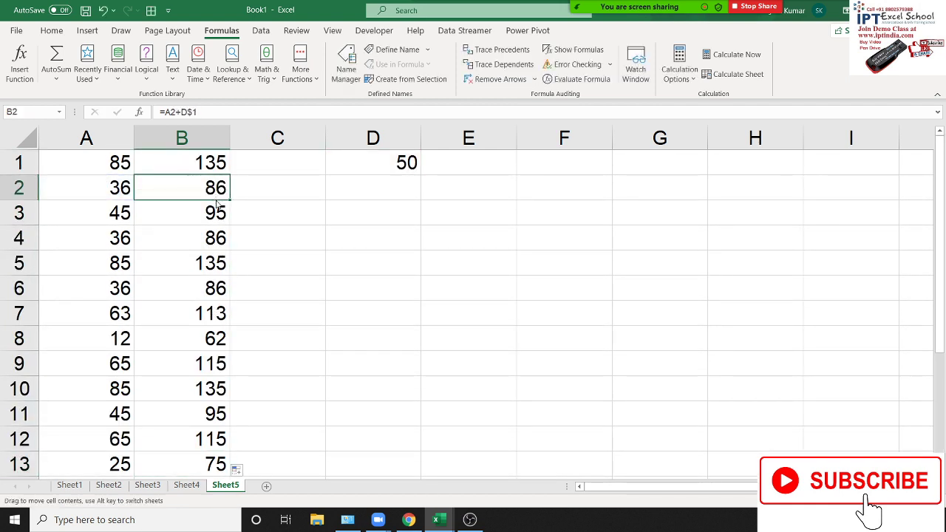
double_click(214, 212)
key(Escape)
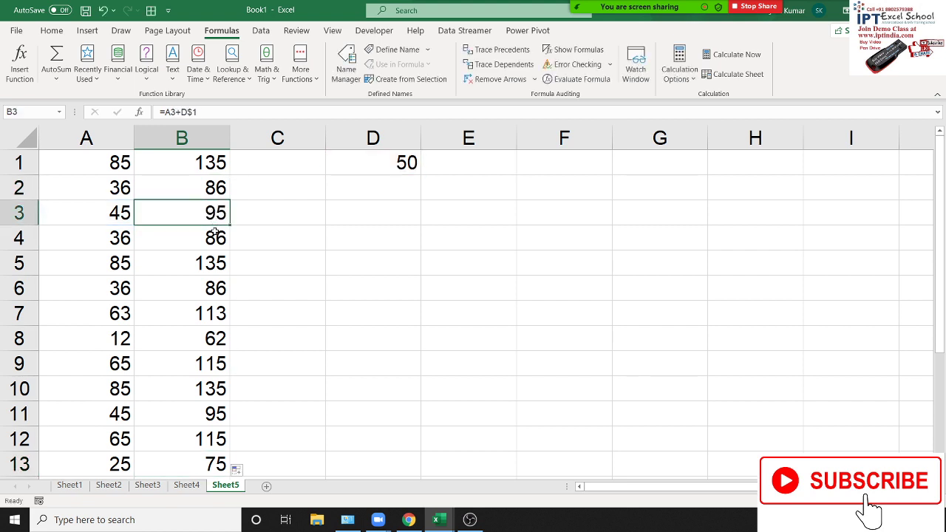
double_click(215, 235)
key(Escape)
click(220, 182)
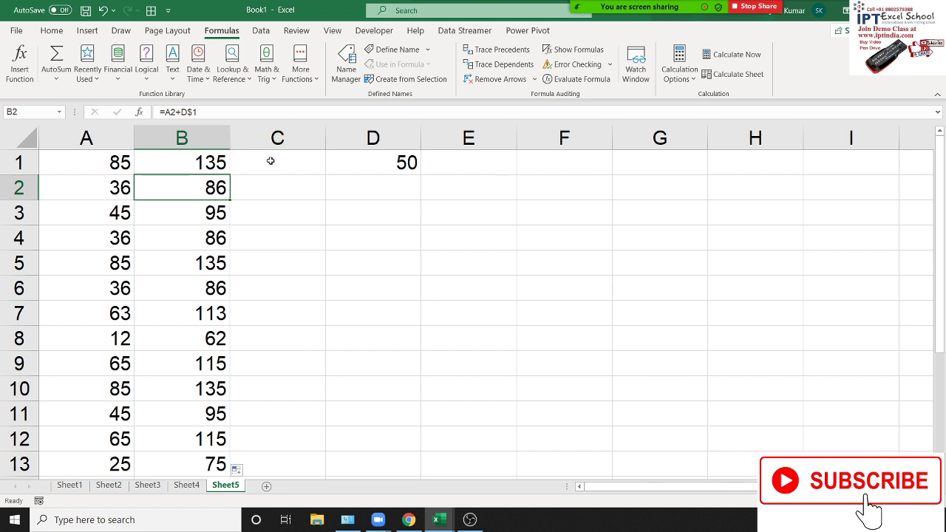
Fill B2's formula right into C2 and examine its =B2+E$1 reference, leaving it unchanged
drag(224, 198, 299, 200)
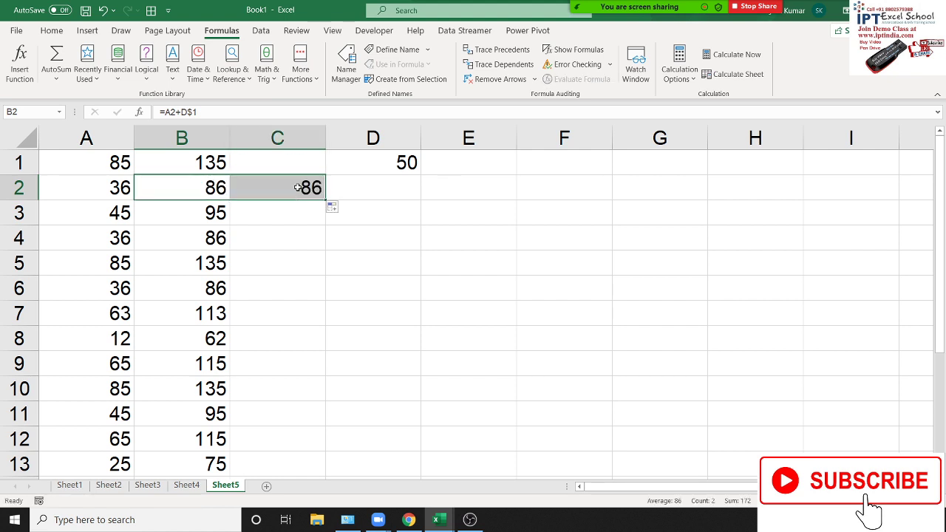
double_click(302, 186)
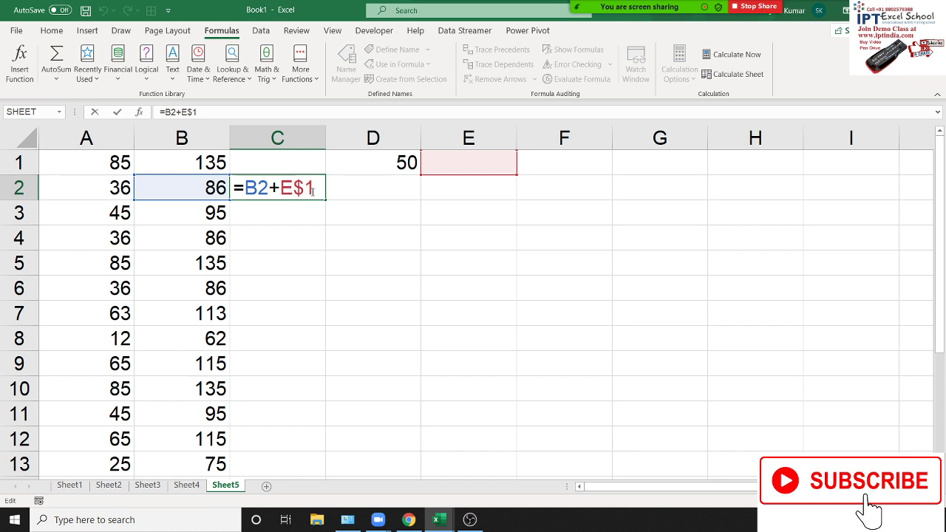
key(shift+End)
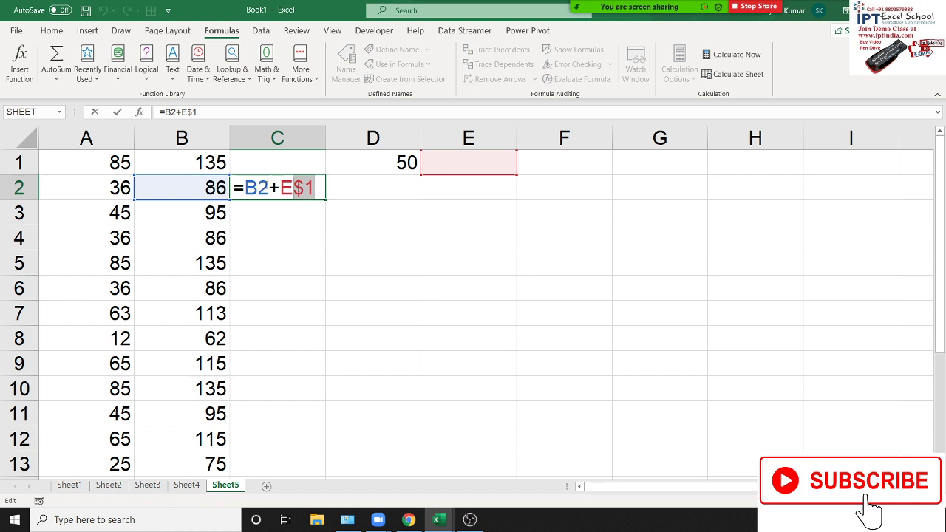
mouse_move(259, 189)
mouse_down()
mouse_move(249, 190)
mouse_move(306, 189)
mouse_up()
click(301, 189)
drag(281, 189, 303, 190)
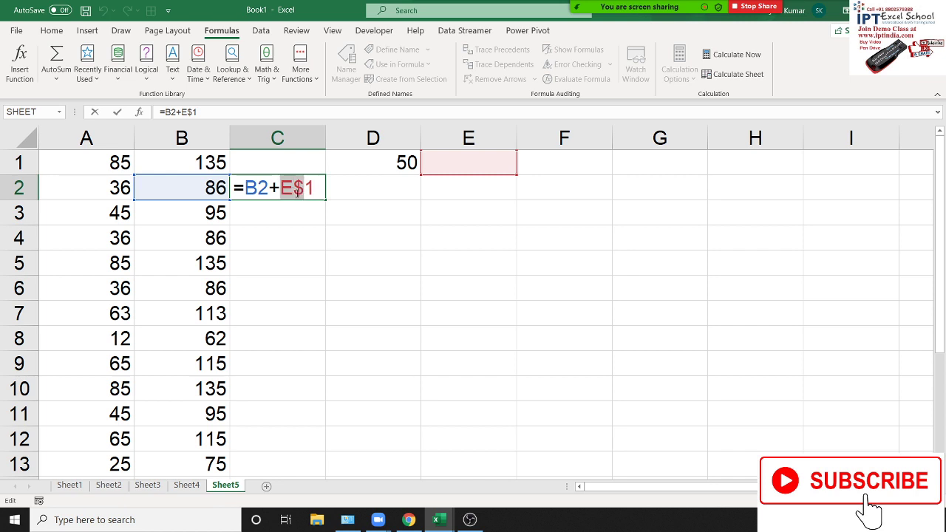
key(ctrl+Return)
Change B1's formula to =A1+$D$1 and fill it down to B13
click(223, 161)
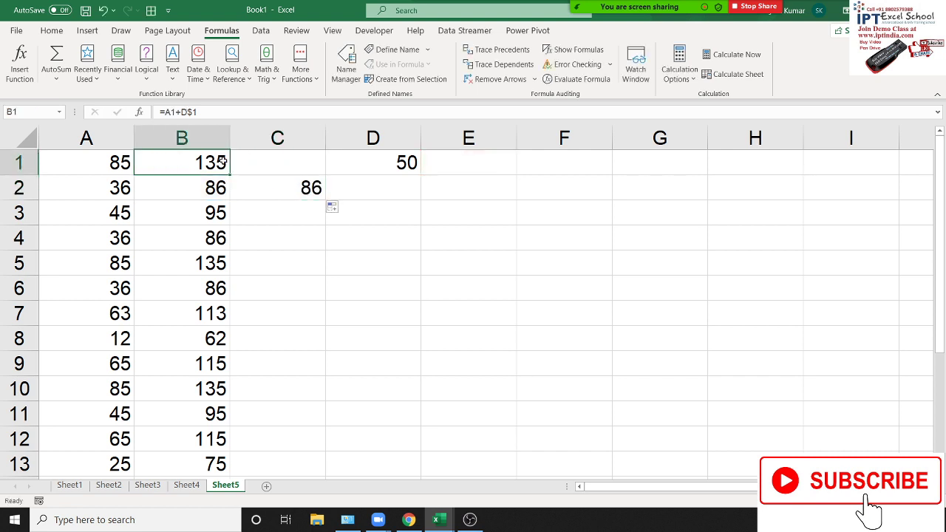
click(185, 115)
click(184, 162)
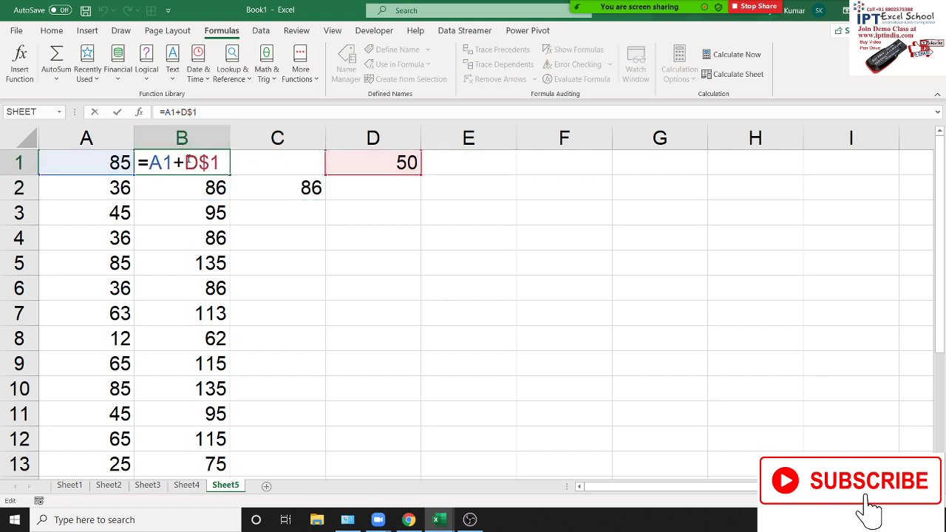
text($)
key(Return)
click(187, 159)
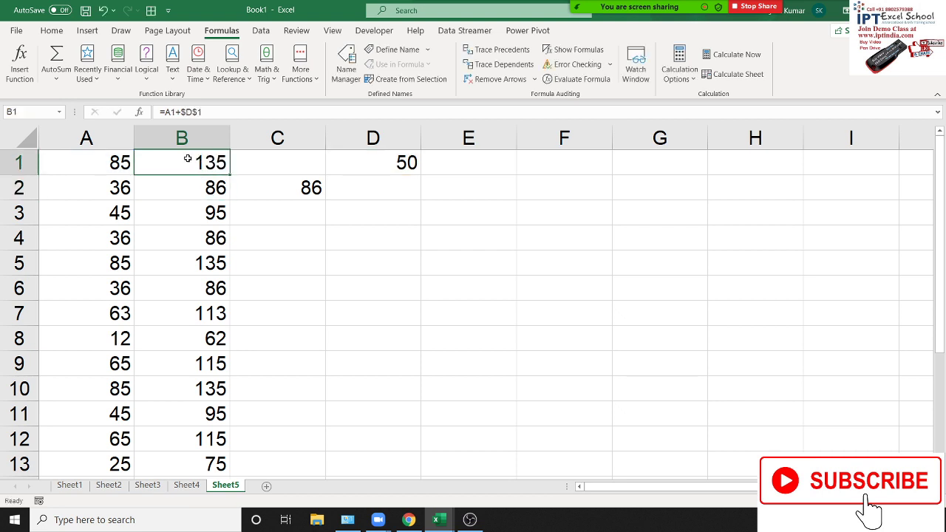
double_click(230, 174)
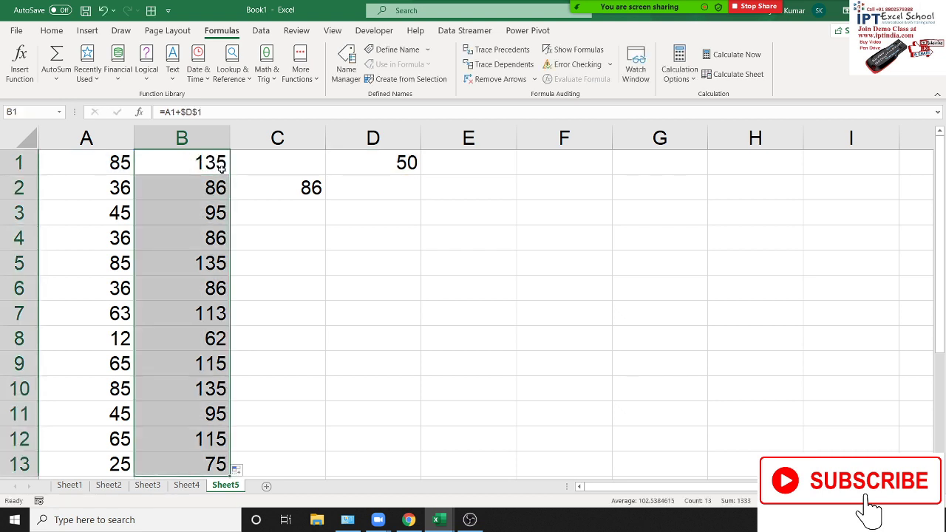
Cycle B1's $D$1 reference with F4 and recommit it as $D$1
click(223, 170)
double_click(220, 167)
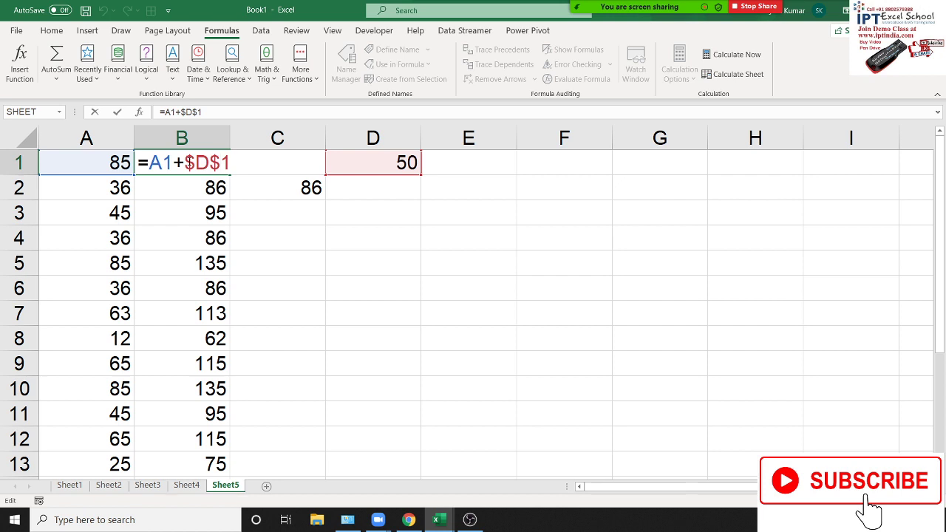
drag(185, 163, 229, 161)
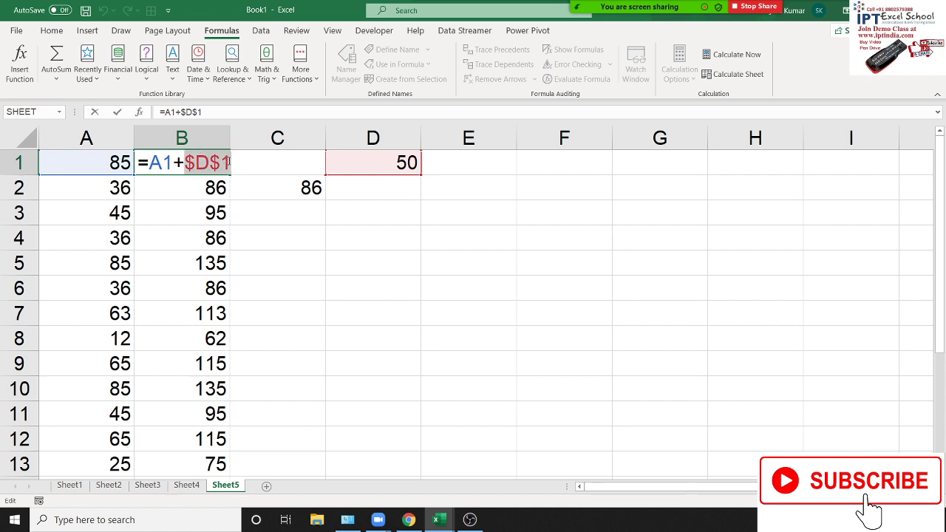
key(F4)
key(F4)
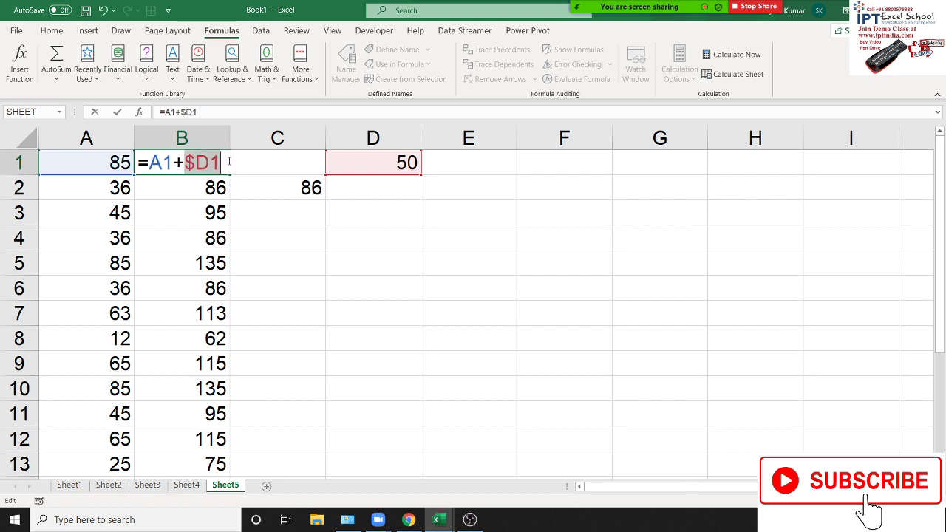
key(F4)
key(F4)
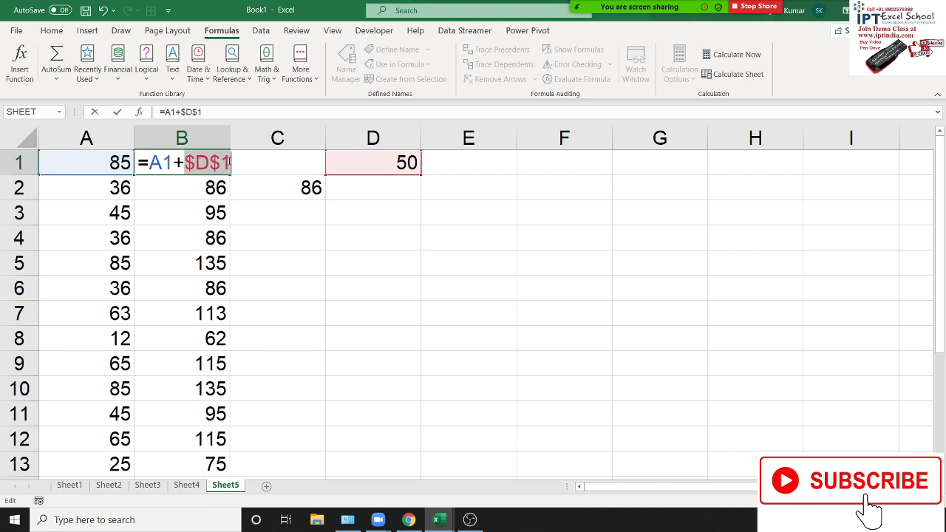
key(Return)
mouse_move(500, 7)
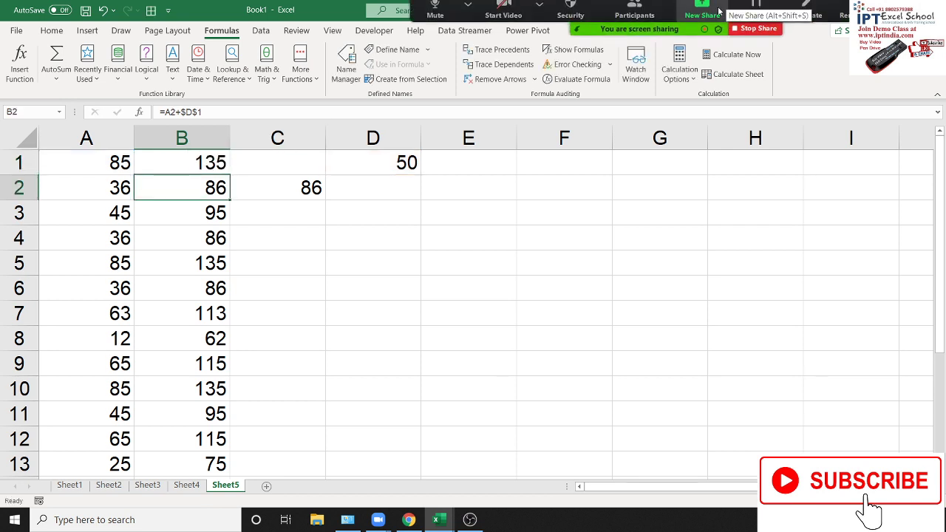
click(634, 17)
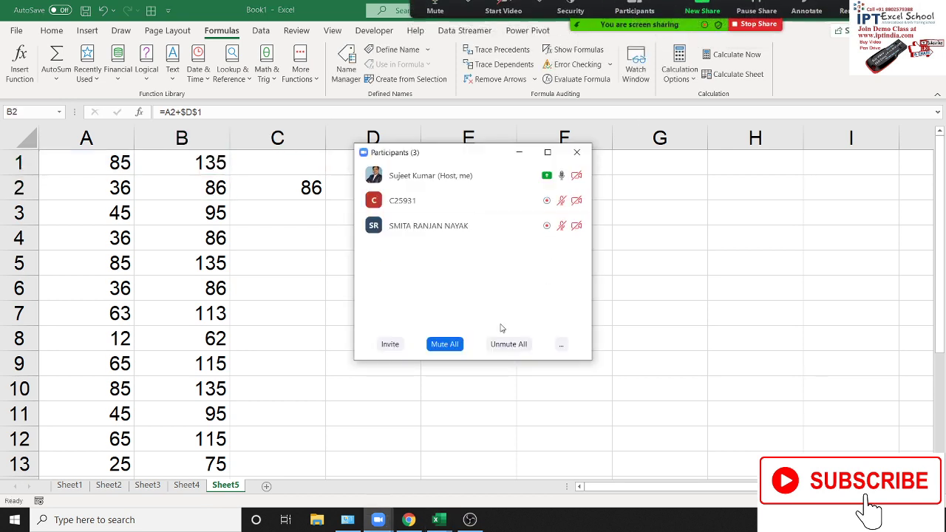
mouse_move(521, 235)
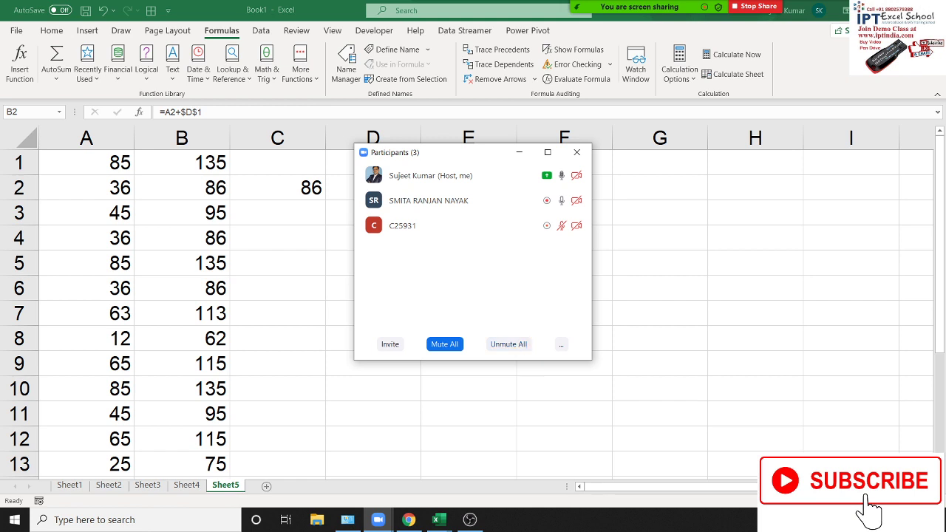
click(579, 153)
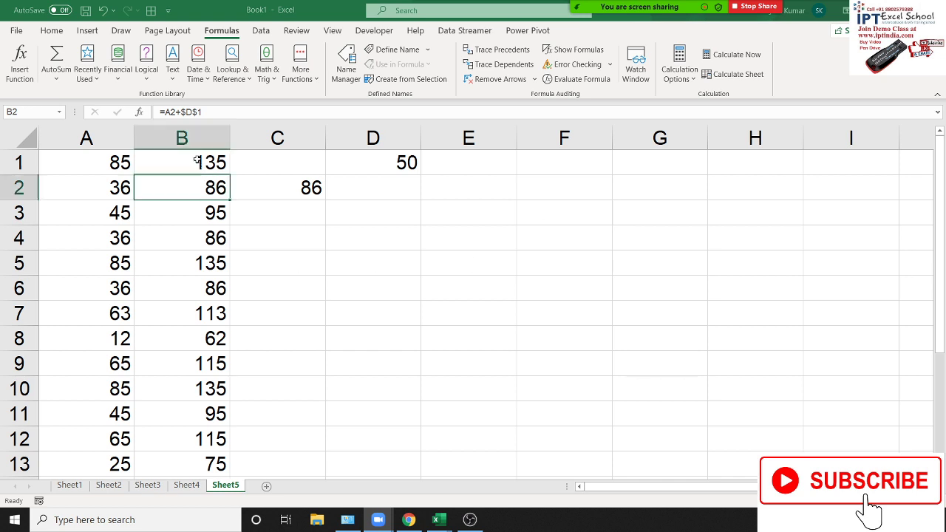
Inspect the locked formulas in B2 and B1, then dismiss the meeting options and recording window
double_click(195, 188)
key(Escape)
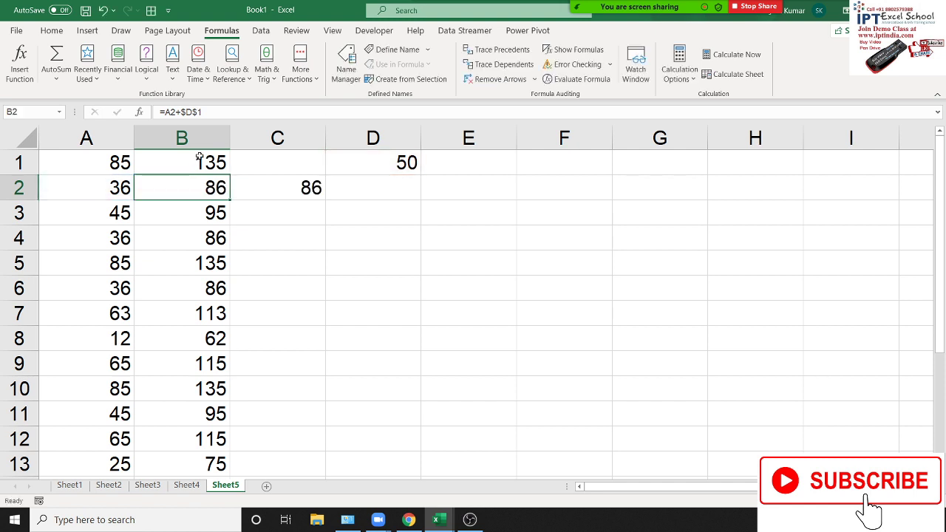
double_click(196, 161)
click(905, 18)
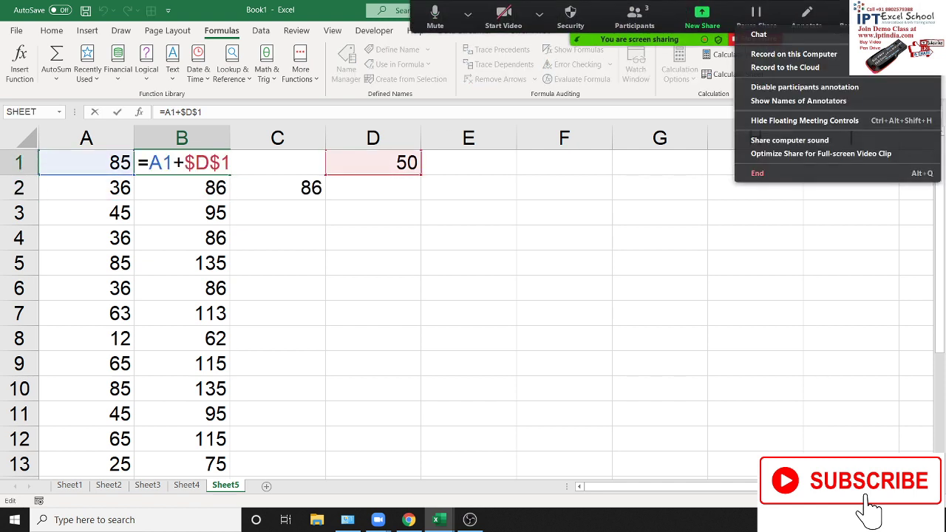
click(584, 362)
click(584, 361)
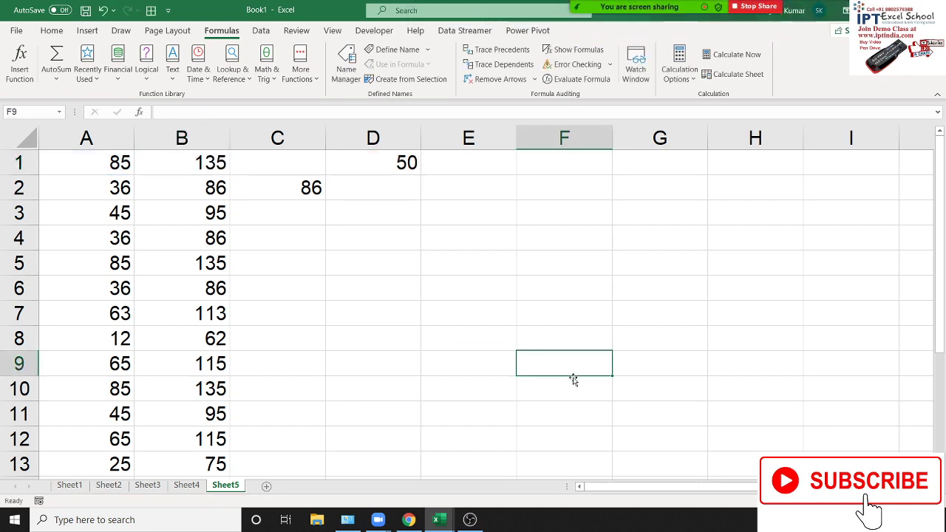
click(472, 523)
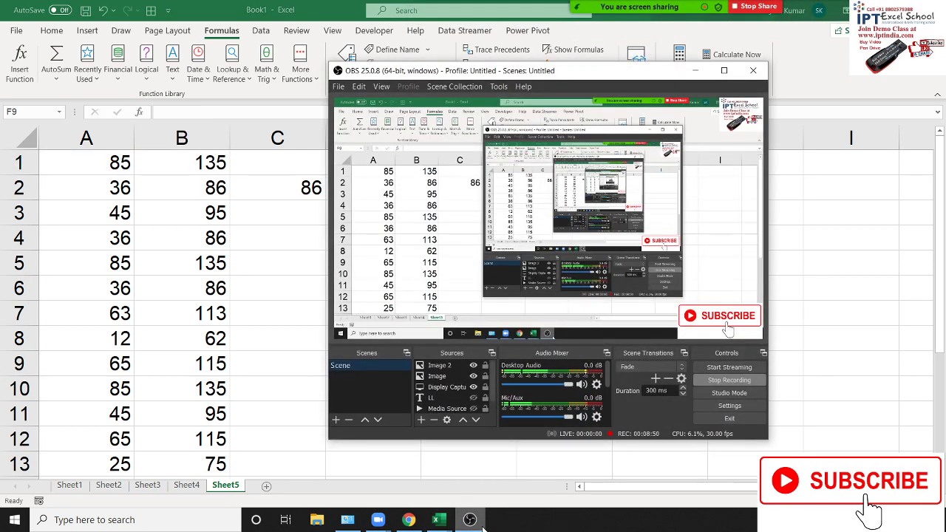
click(469, 526)
Select E5, switch to the Home tab's editing commands, then select D4
click(382, 298)
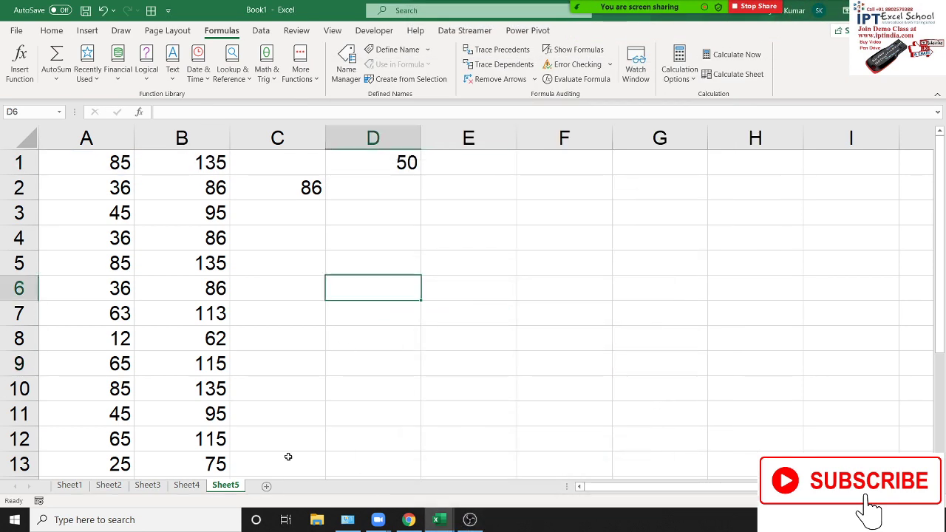
ctrl+scroll(266, 369, down, 3)
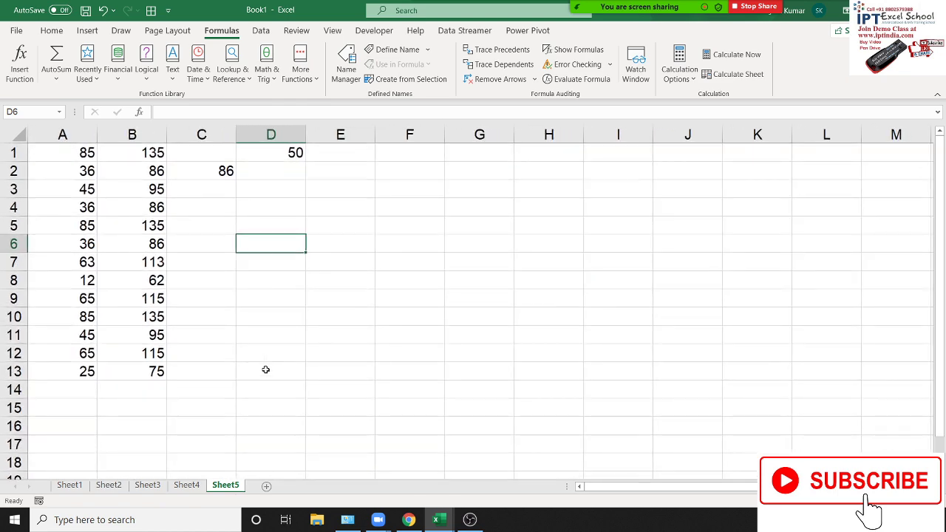
ctrl+scroll(263, 357, down, 2)
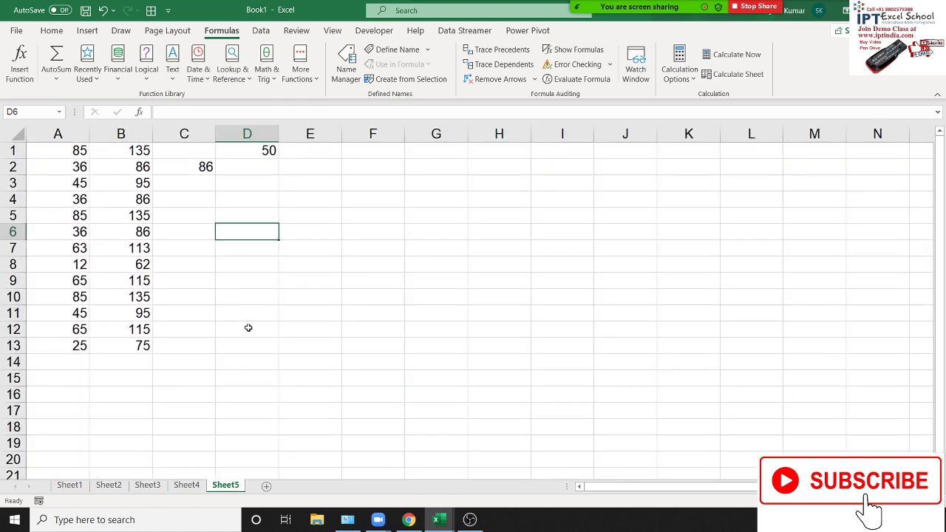
click(328, 217)
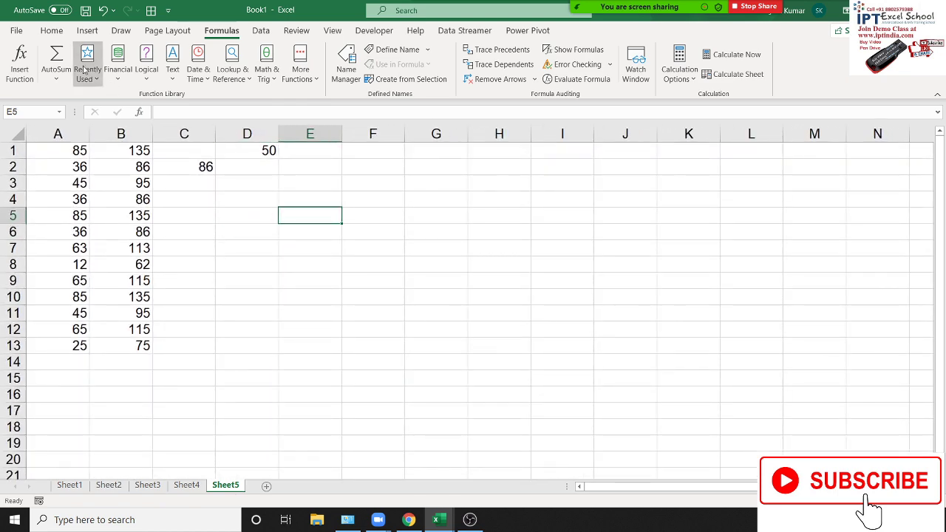
click(52, 30)
click(264, 198)
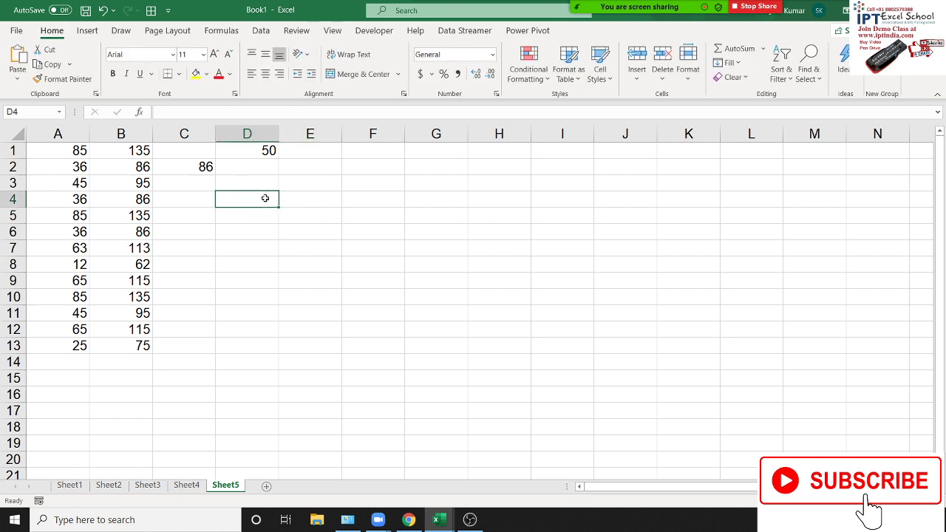
click(199, 166)
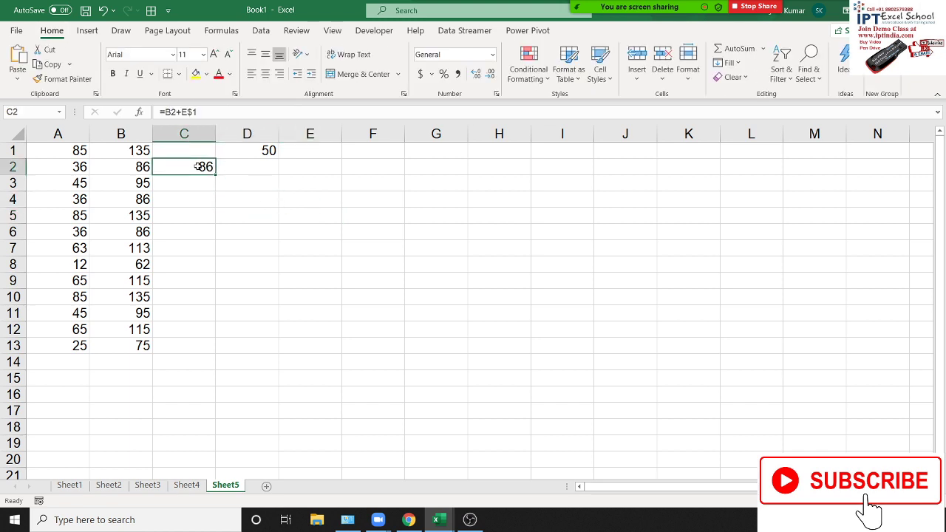
click(58, 65)
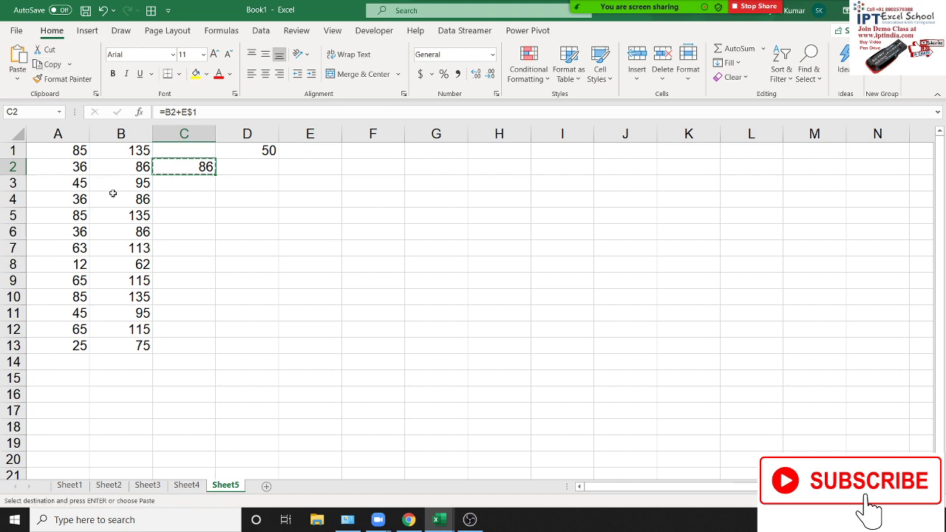
click(49, 49)
key(Escape)
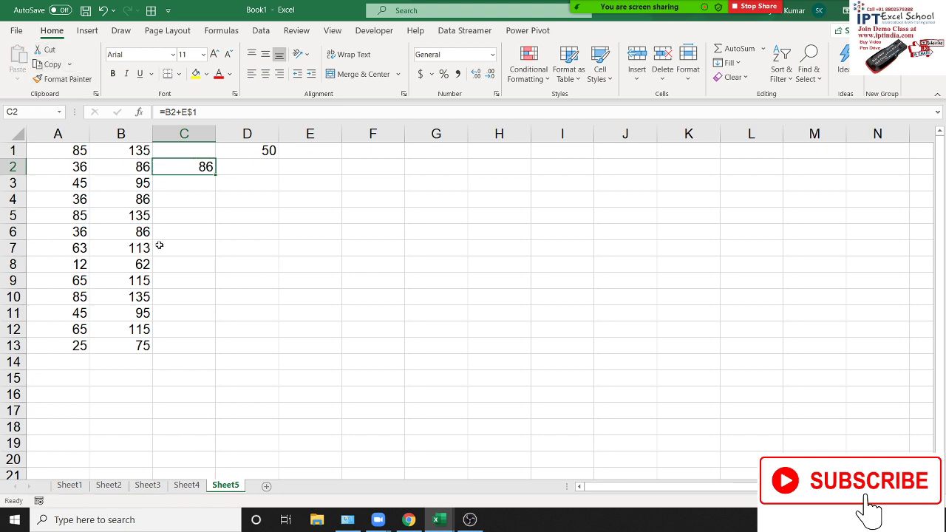
click(152, 233)
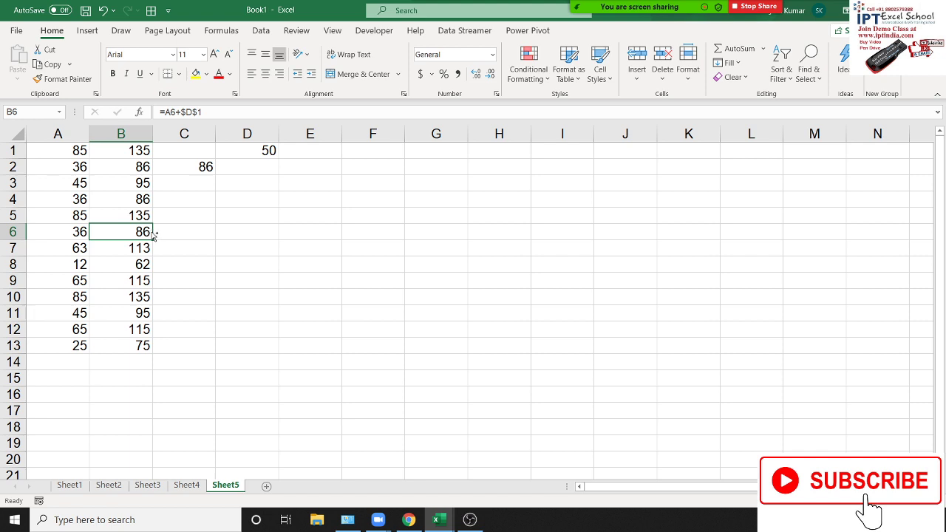
key(ctrl+c)
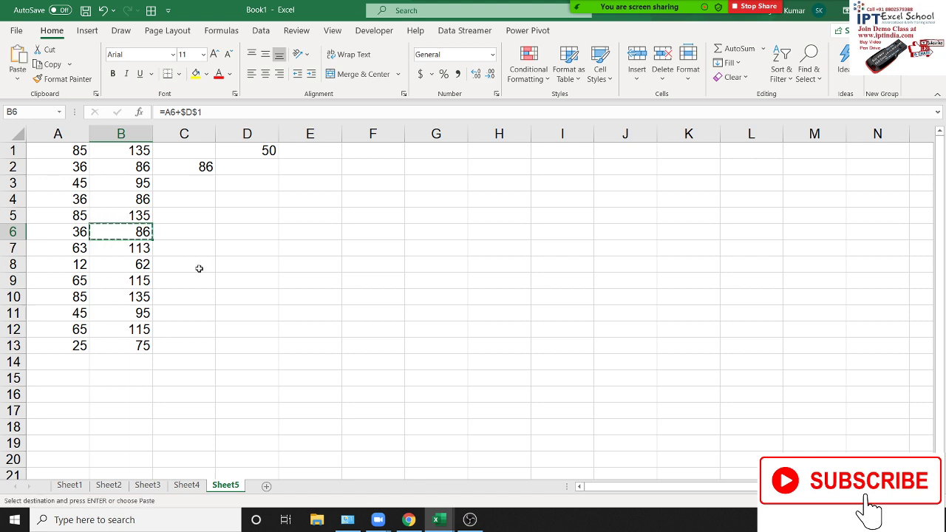
key(Escape)
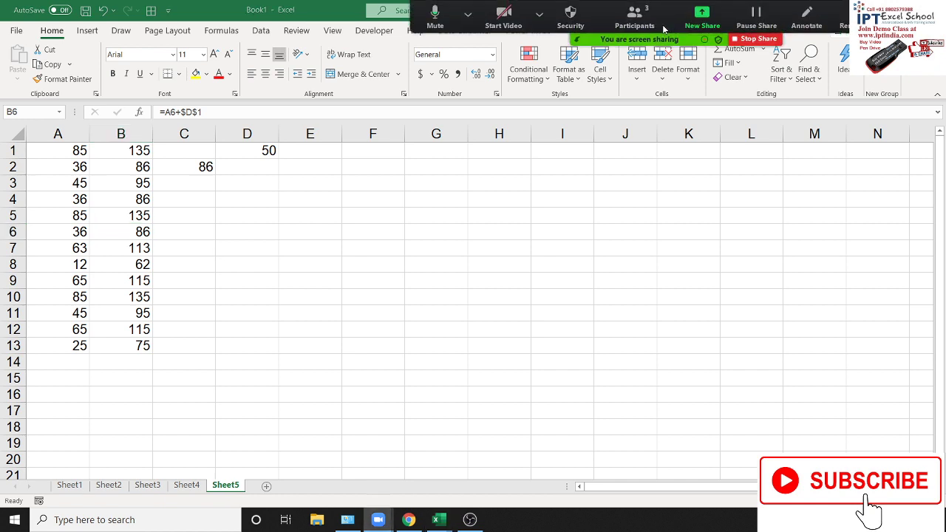
click(661, 26)
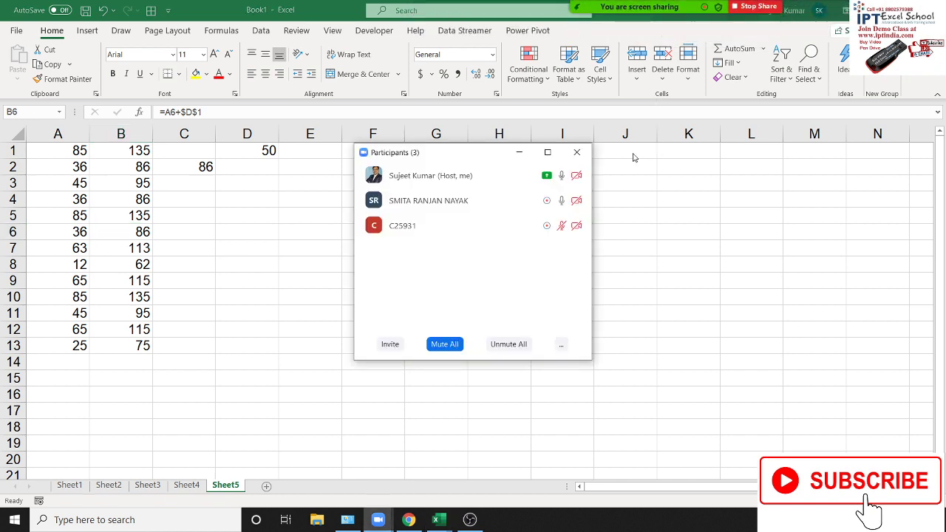
click(573, 155)
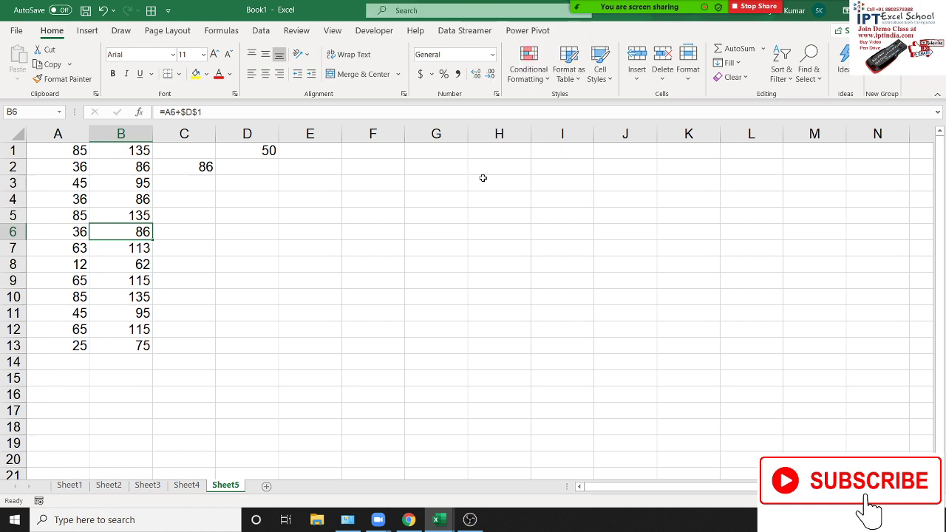
Open Help with F1 and search using the 'shortcut keys' suggestion
key(F1)
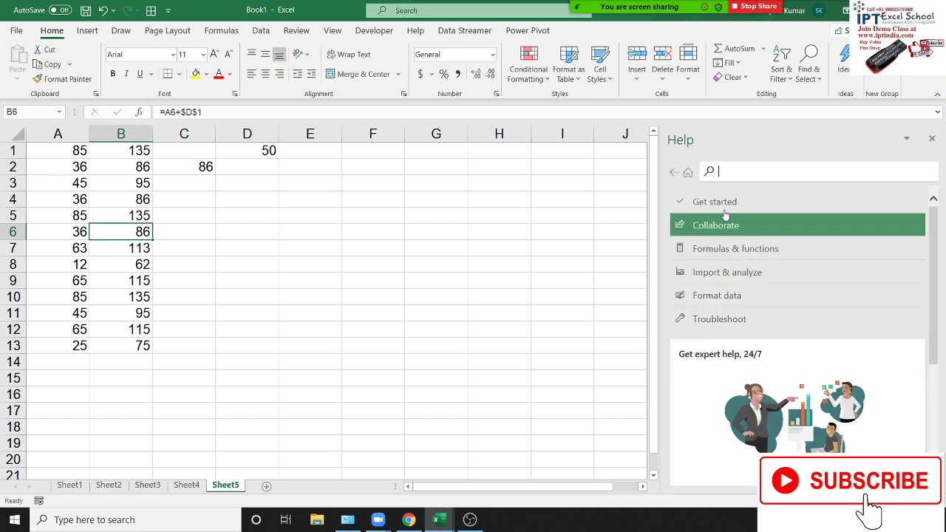
text(sh)
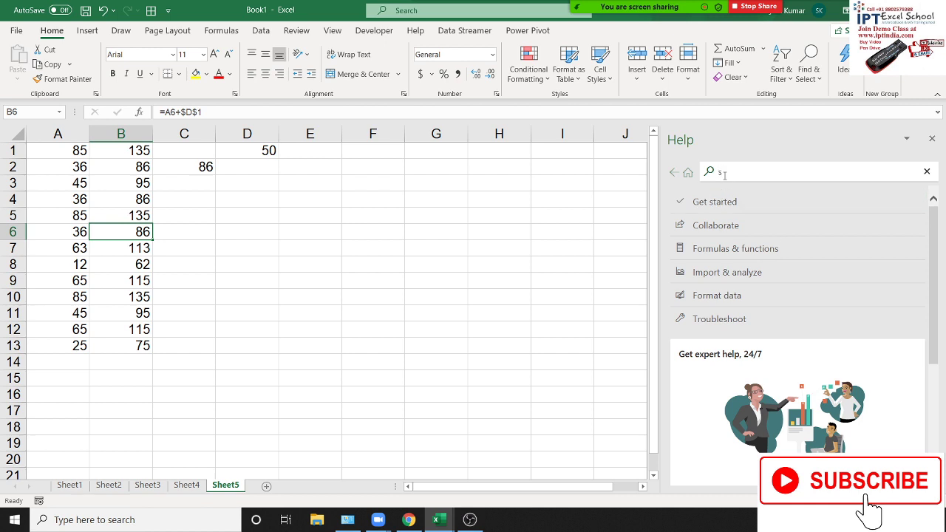
text(ort)
text(cut)
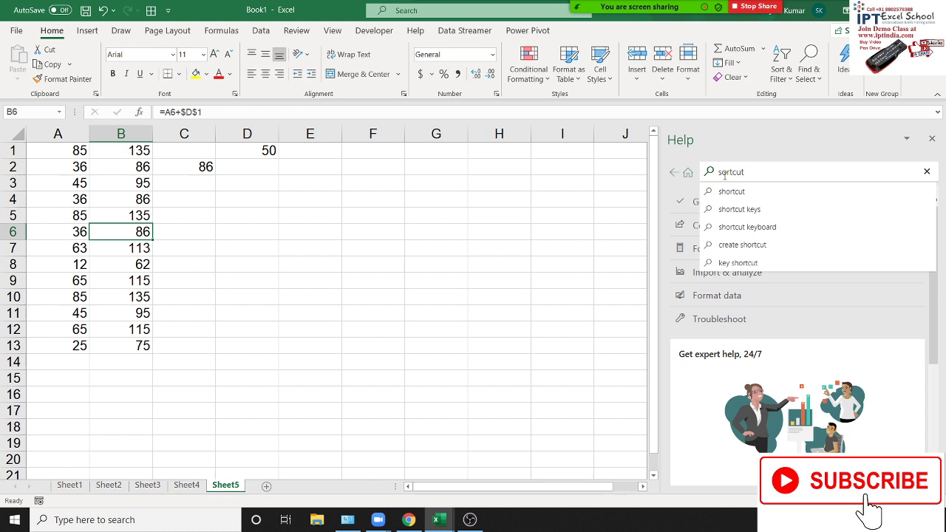
key(Down)
key(Down)
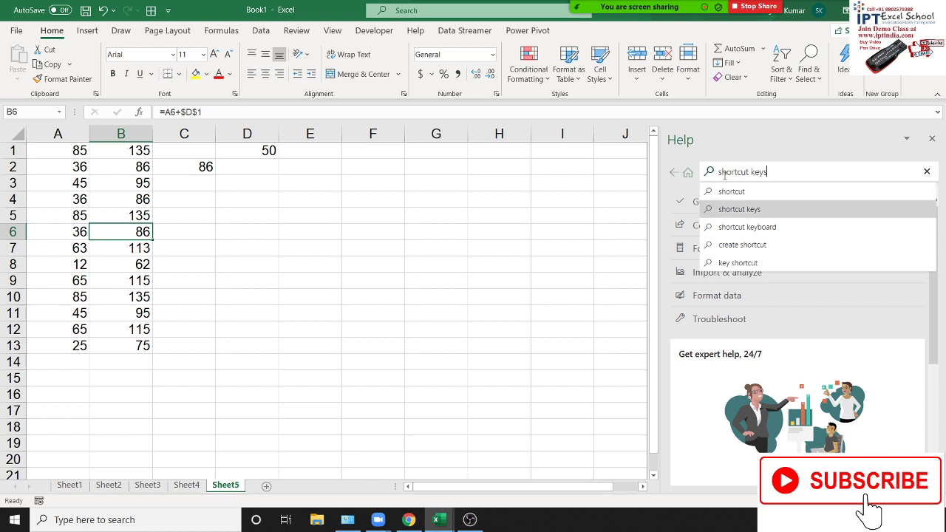
key(Return)
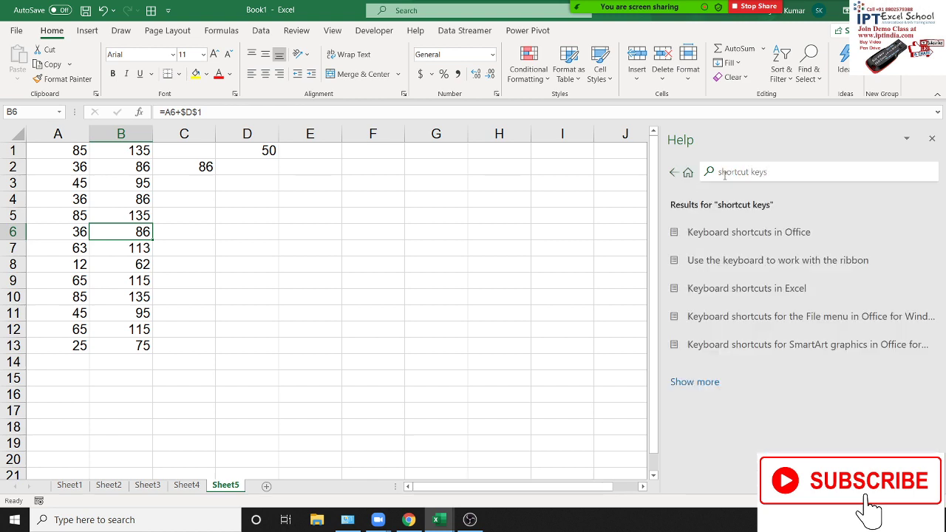
Open 'Keyboard shortcuts in Excel' and scroll down to the Ctrl+A current region entries
click(768, 300)
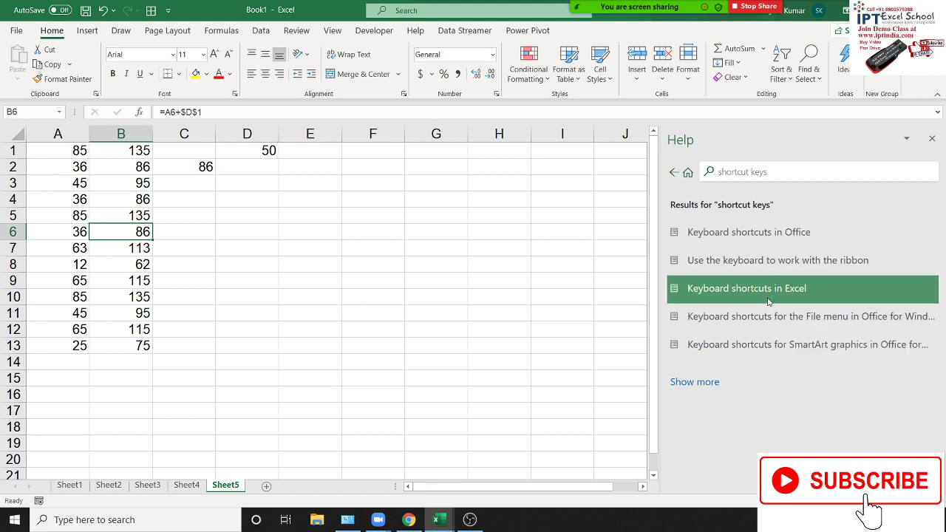
scroll(737, 318, down, 3)
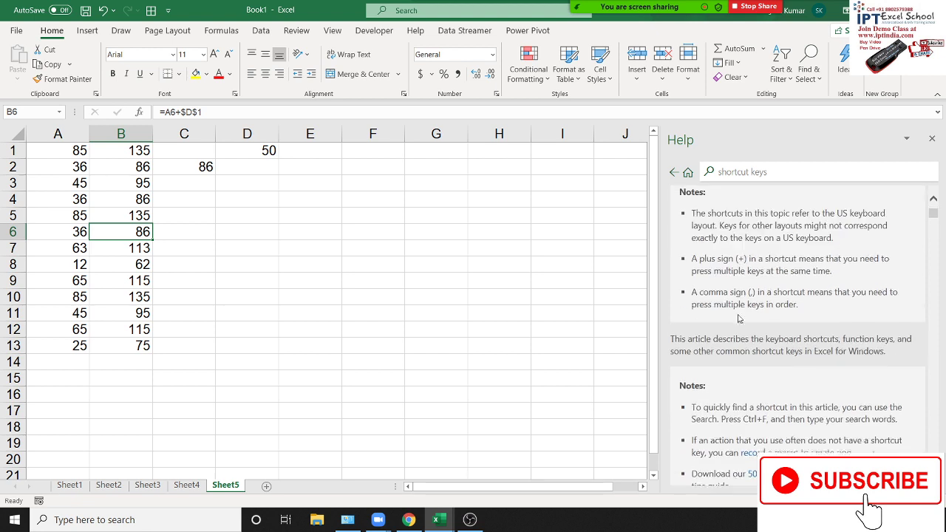
scroll(738, 318, down, 1)
scroll(743, 319, down, 2)
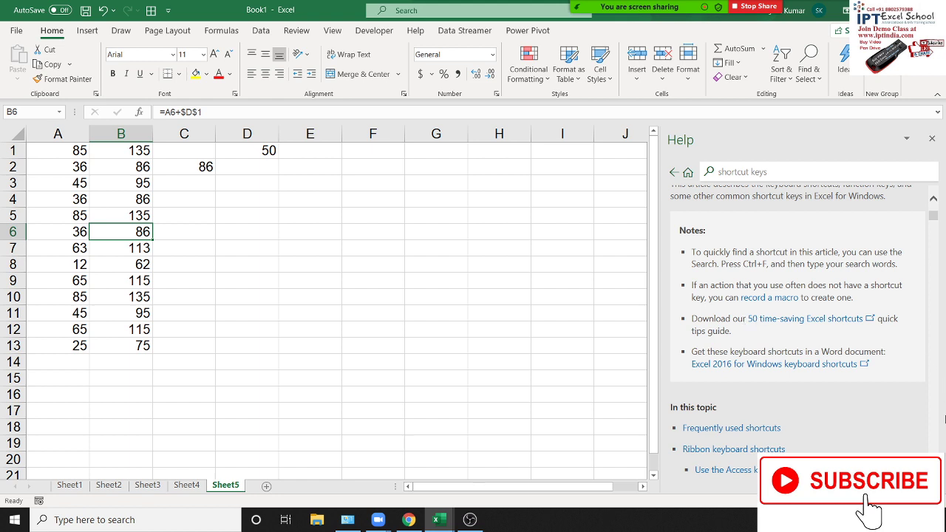
scroll(845, 366, down, 3)
scroll(846, 366, down, 5)
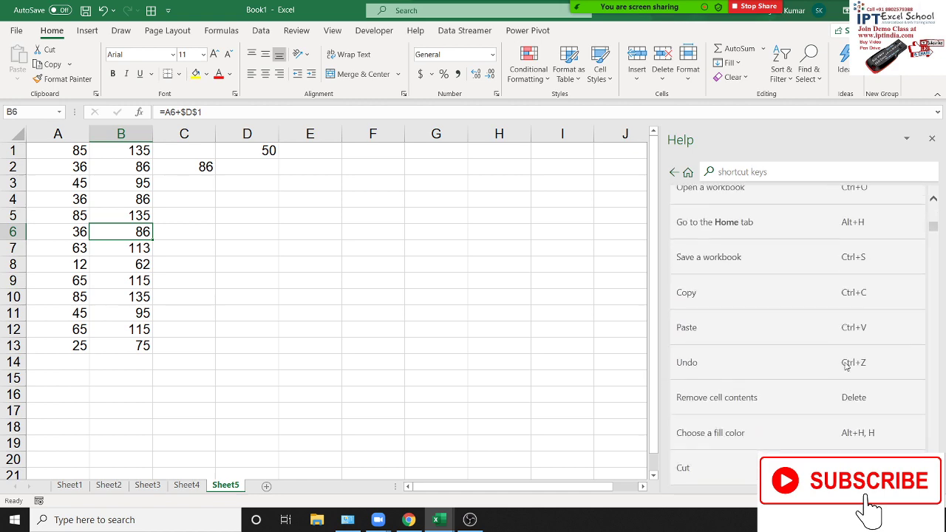
scroll(846, 365, up, 2)
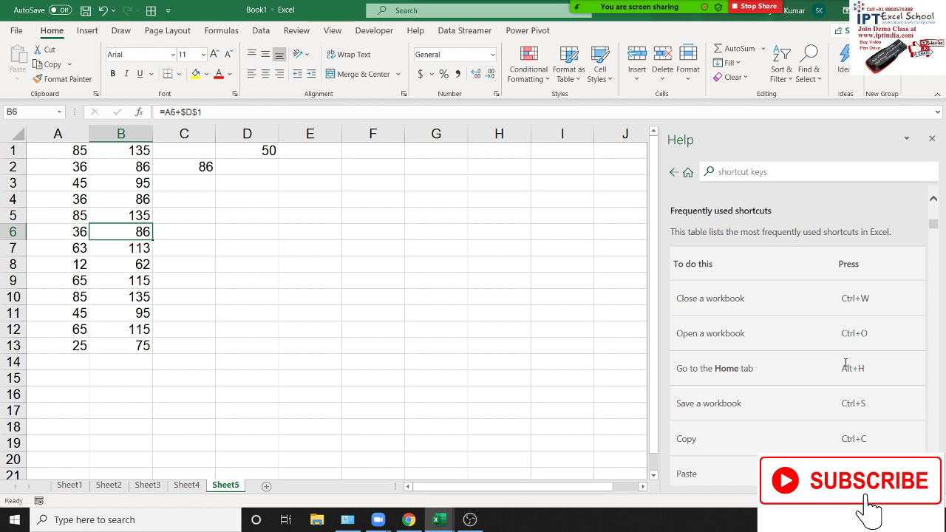
scroll(844, 347, down, 5)
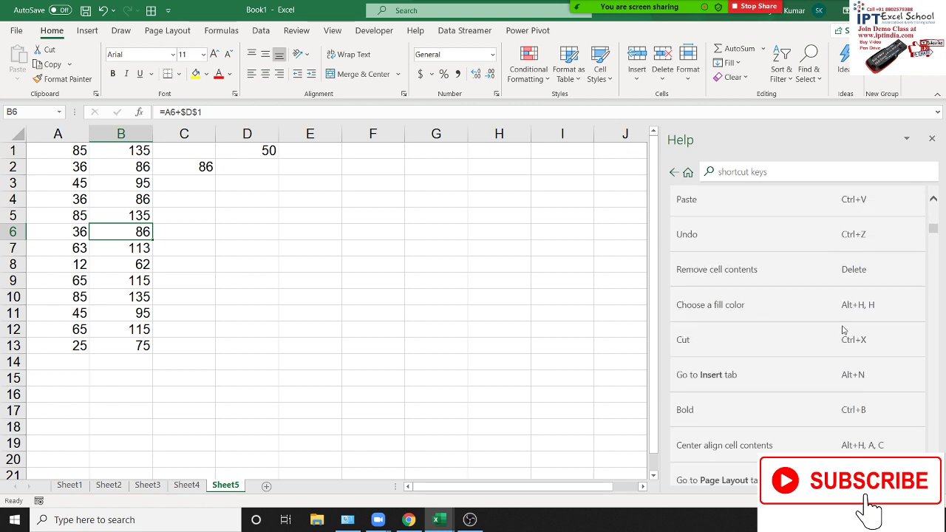
scroll(844, 330, down, 3)
scroll(844, 330, down, 1)
scroll(845, 329, down, 7)
scroll(846, 328, down, 1)
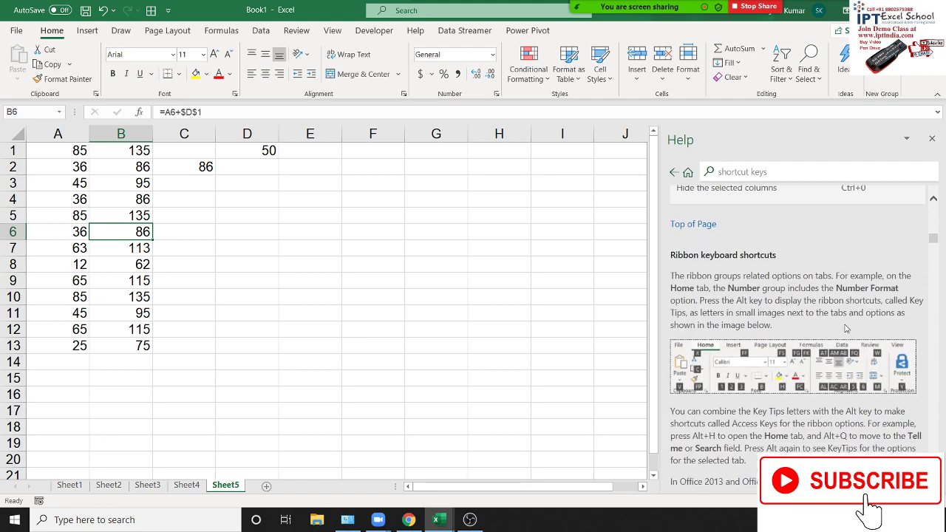
scroll(846, 329, down, 3)
scroll(846, 328, down, 3)
scroll(846, 332, down, 3)
scroll(847, 347, down, 3)
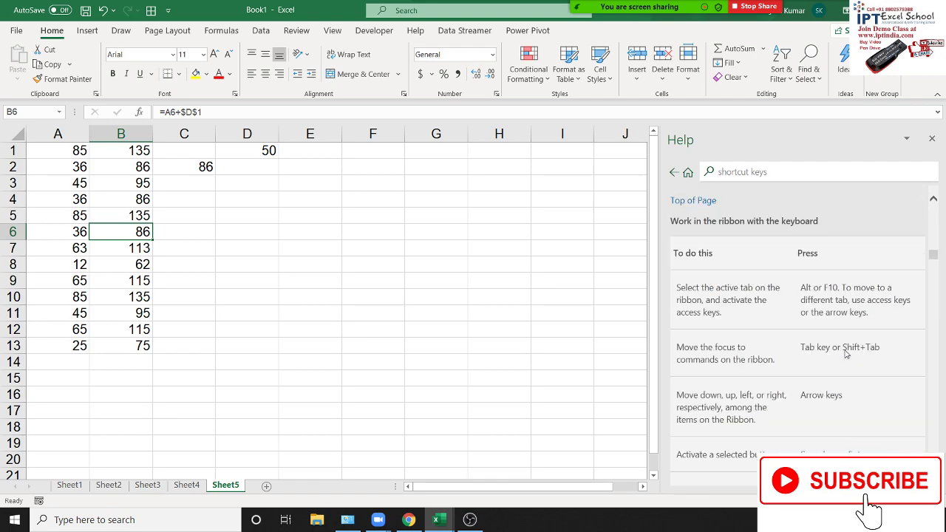
scroll(846, 354, down, 3)
scroll(850, 392, down, 3)
scroll(854, 437, down, 3)
scroll(852, 436, down, 3)
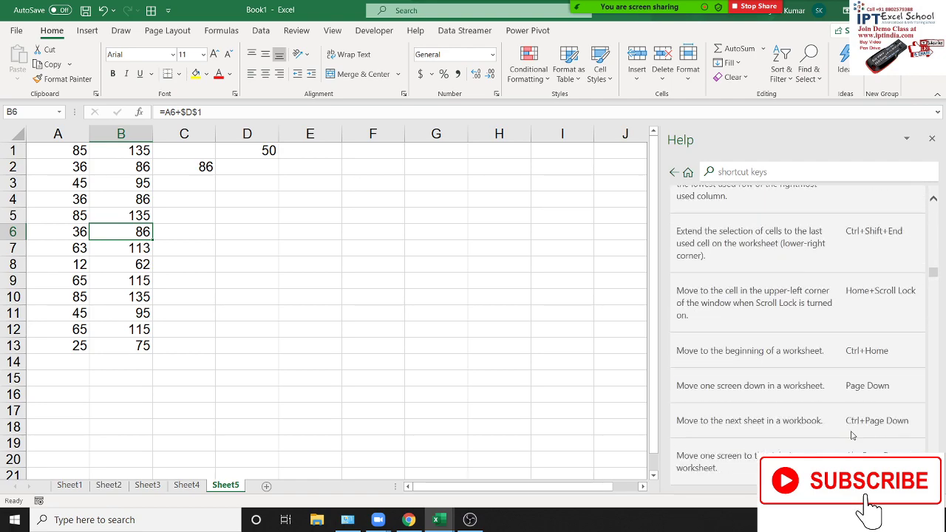
scroll(851, 436, down, 2)
scroll(853, 414, down, 3)
scroll(856, 370, down, 3)
scroll(857, 310, down, 3)
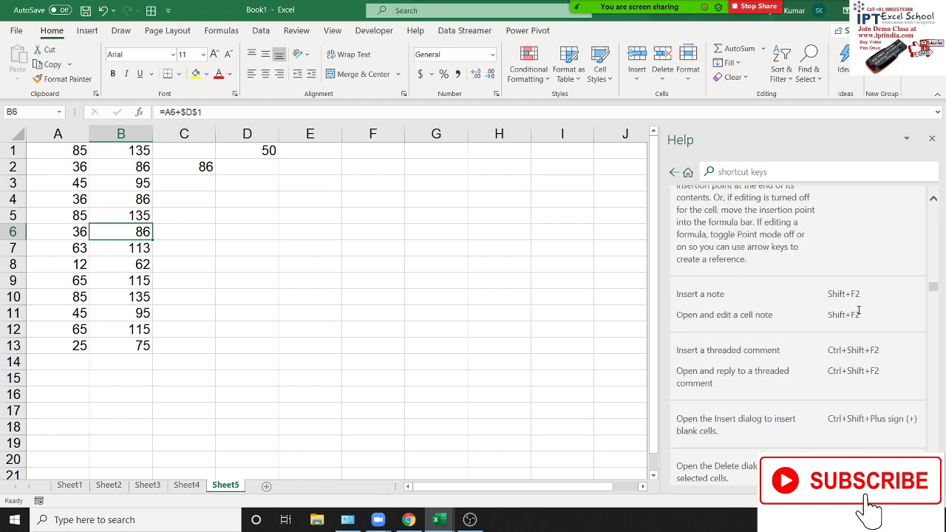
scroll(857, 310, down, 3)
scroll(856, 309, down, 3)
scroll(855, 308, down, 3)
scroll(853, 307, down, 3)
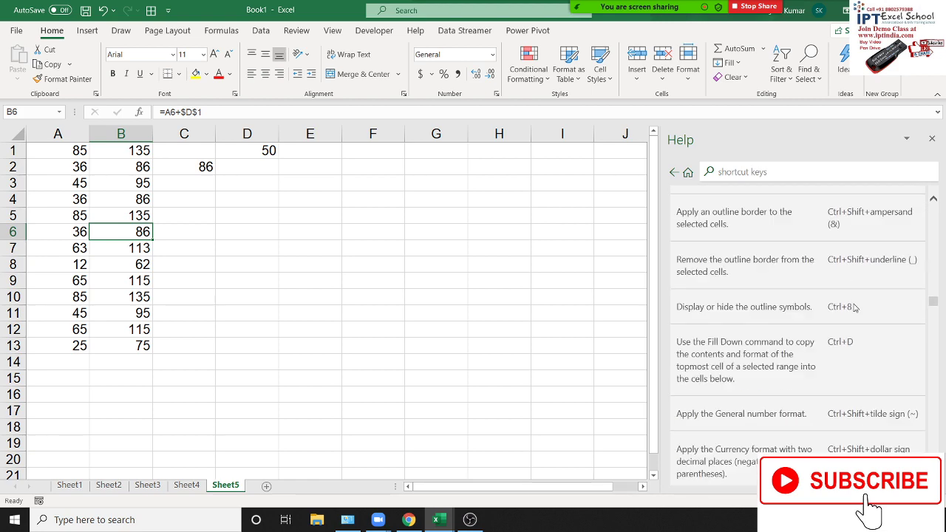
scroll(854, 308, down, 3)
scroll(855, 308, down, 3)
scroll(855, 309, down, 2)
scroll(855, 310, down, 3)
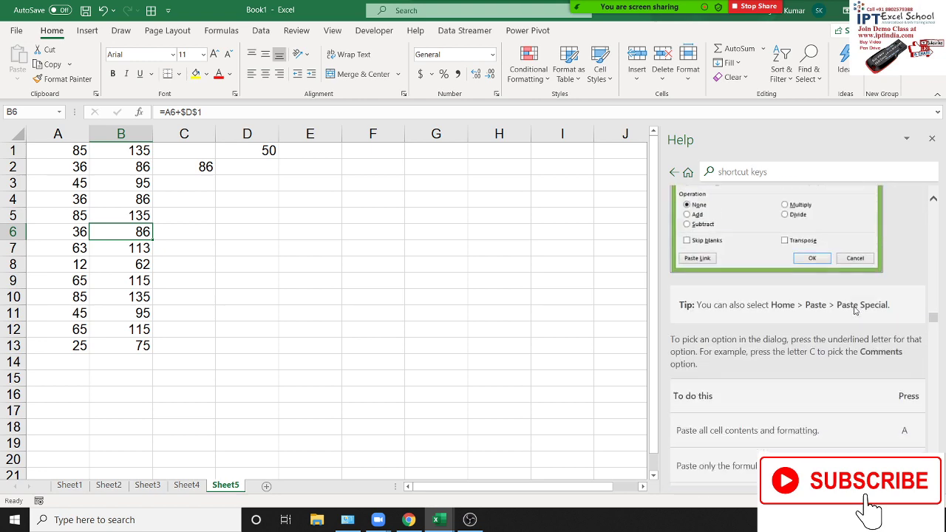
scroll(855, 310, down, 3)
scroll(855, 310, down, 3)
scroll(855, 311, down, 3)
scroll(855, 313, down, 3)
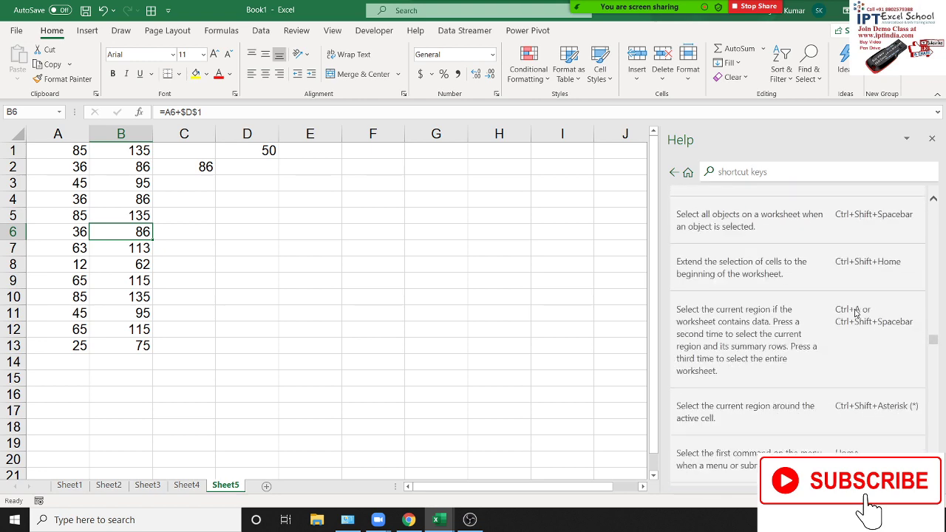
scroll(855, 313, down, 6)
mouse_move(637, 6)
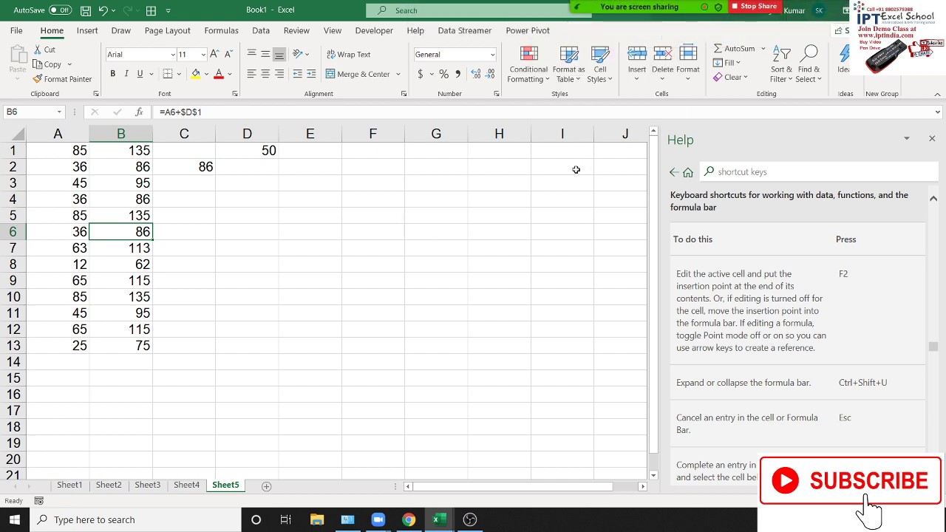
Select E4, then replace the Help search term 'shortcut keys' with 'limit' and search
click(331, 199)
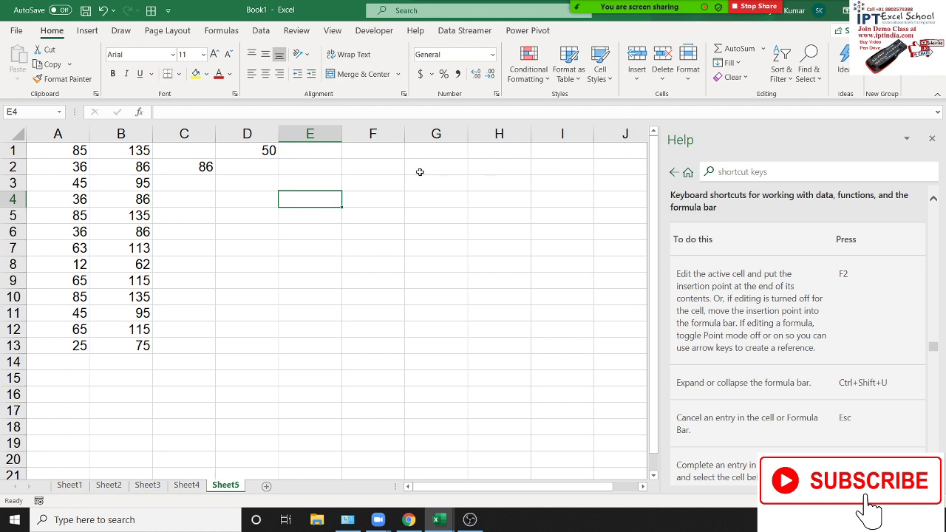
click(728, 174)
drag(779, 173, 718, 173)
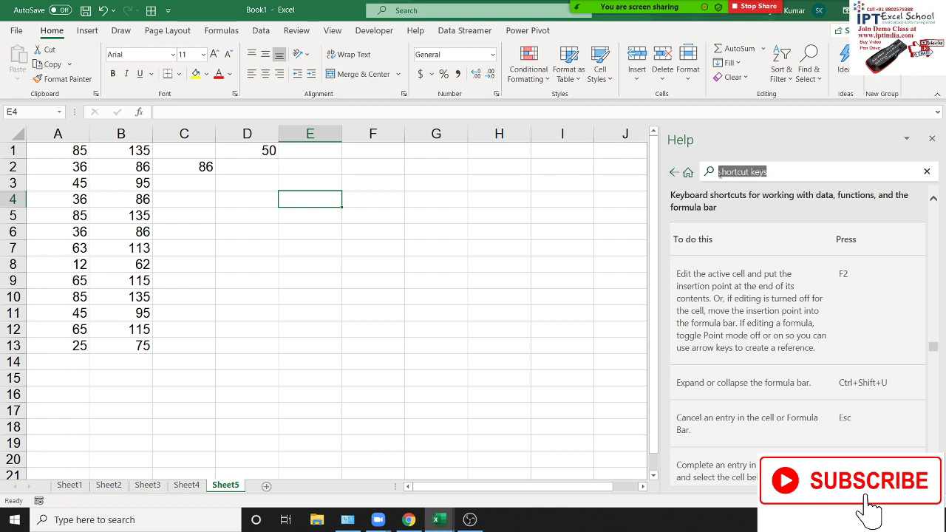
key(BackSpace)
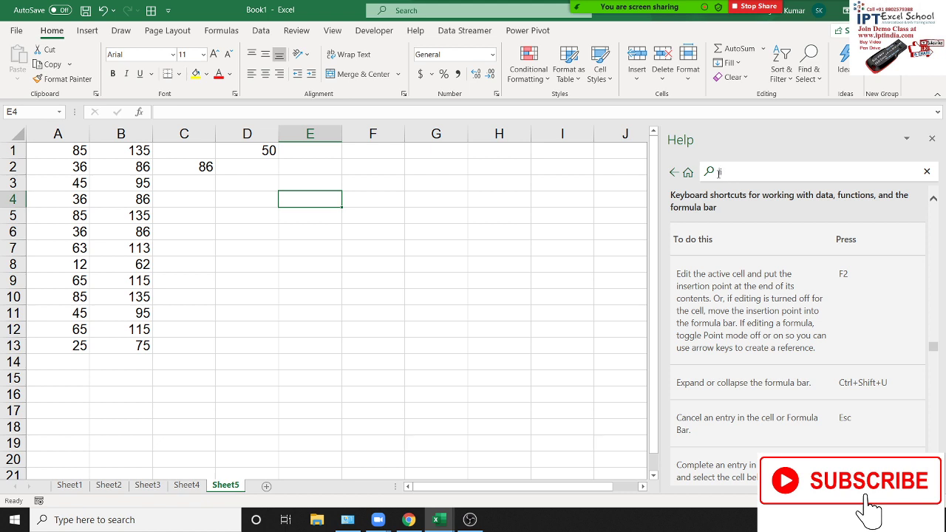
text(im)
text(it)
key(Return)
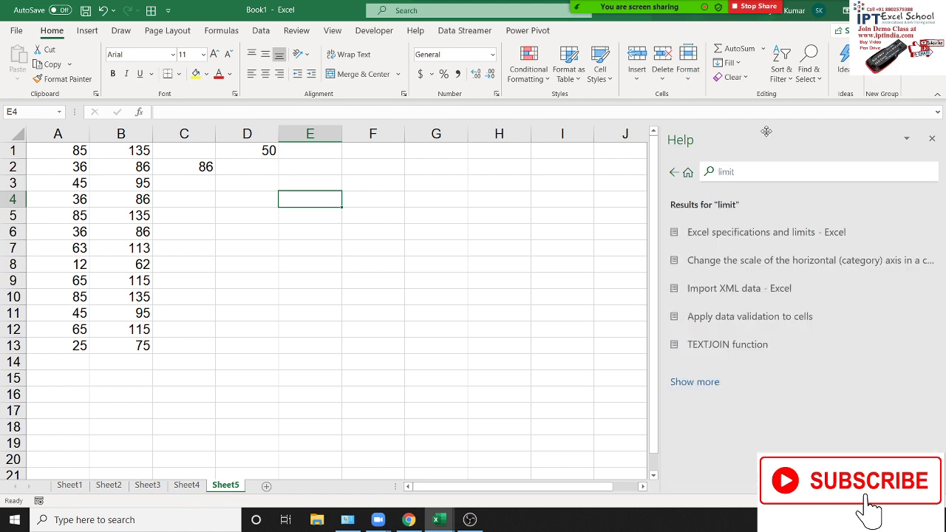
Open 'Excel specifications and limits' and highlight the rows/columns, column width and row height entries
click(748, 245)
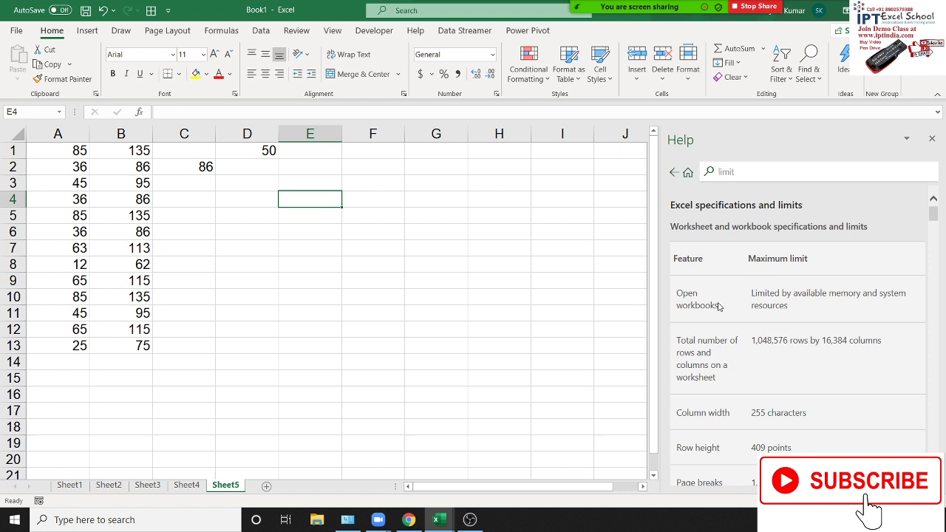
triple_click(704, 340)
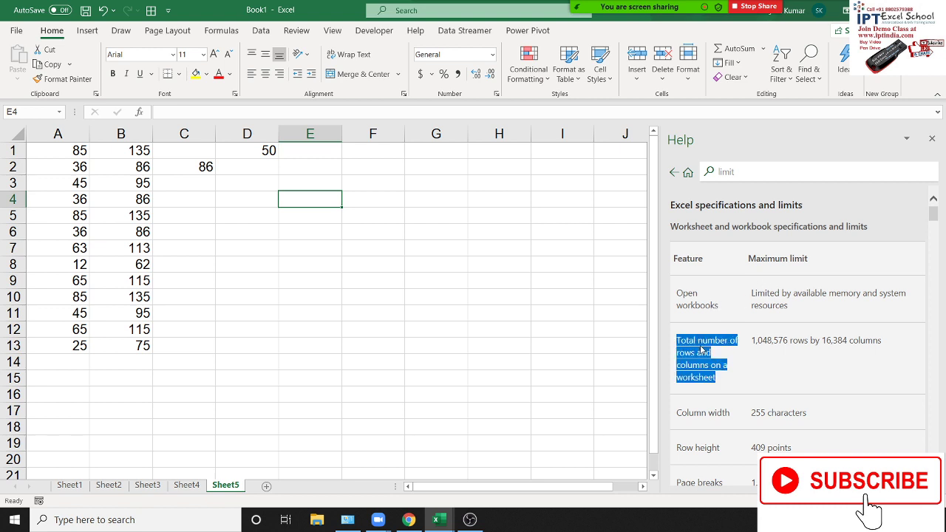
scroll(702, 340, down, 3)
double_click(702, 340)
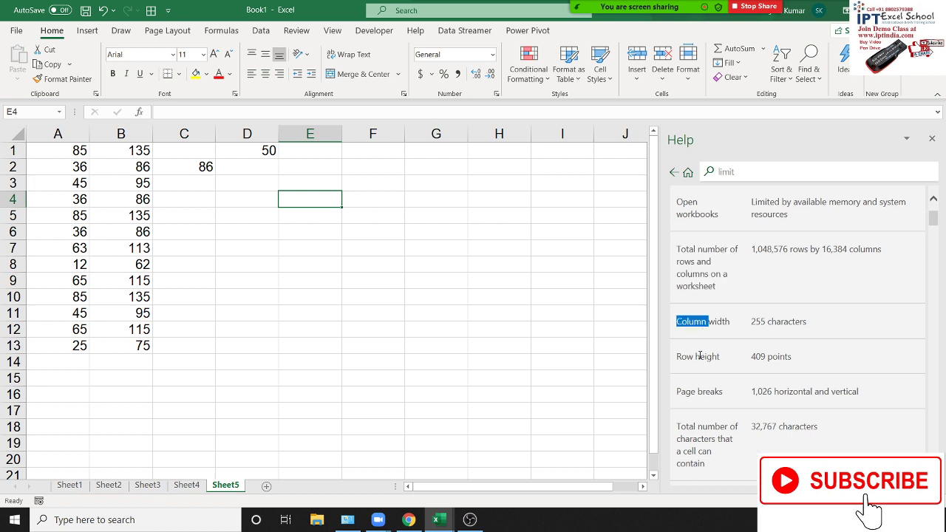
click(700, 356)
double_click(710, 356)
scroll(700, 356, down, 3)
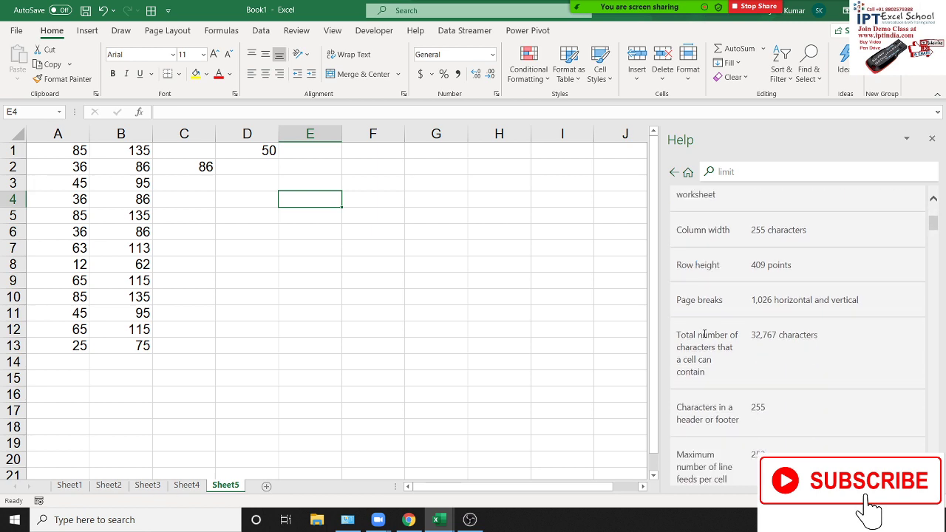
double_click(704, 336)
Highlight the sheets-per-workbook limit (available memory), then select cells F6:F7
scroll(708, 374, down, 1)
scroll(707, 373, down, 3)
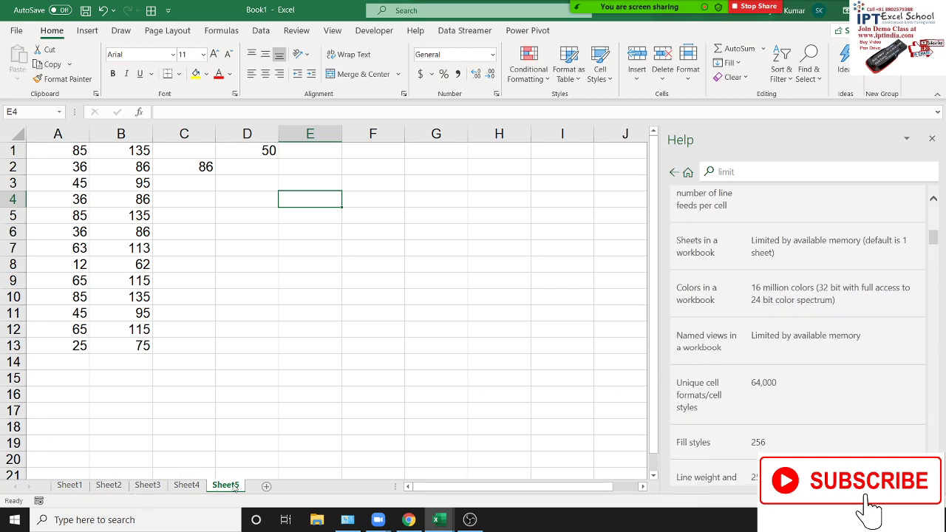
drag(774, 254, 751, 244)
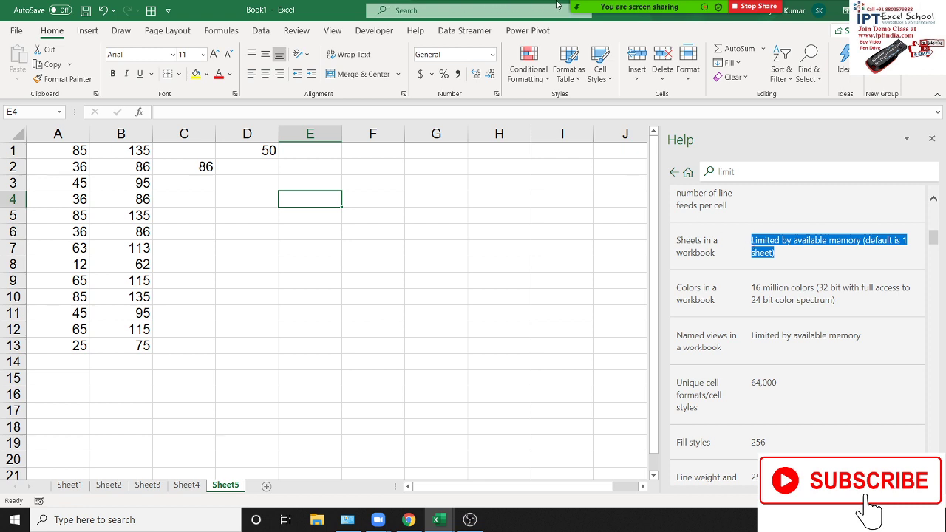
mouse_move(650, 6)
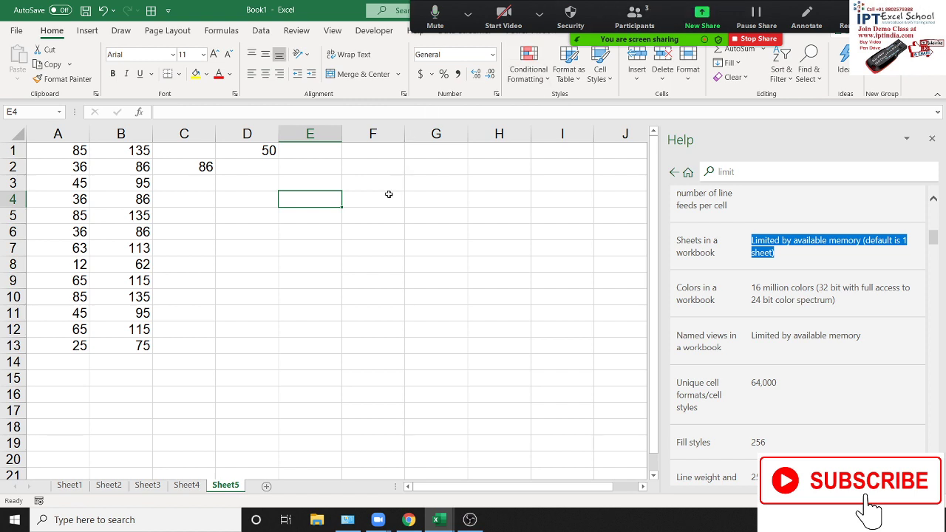
drag(369, 248, 370, 238)
Enter 'a' in E5, then cancel a trial 'aaaaa' edit so E5 keeps 'a'
click(310, 214)
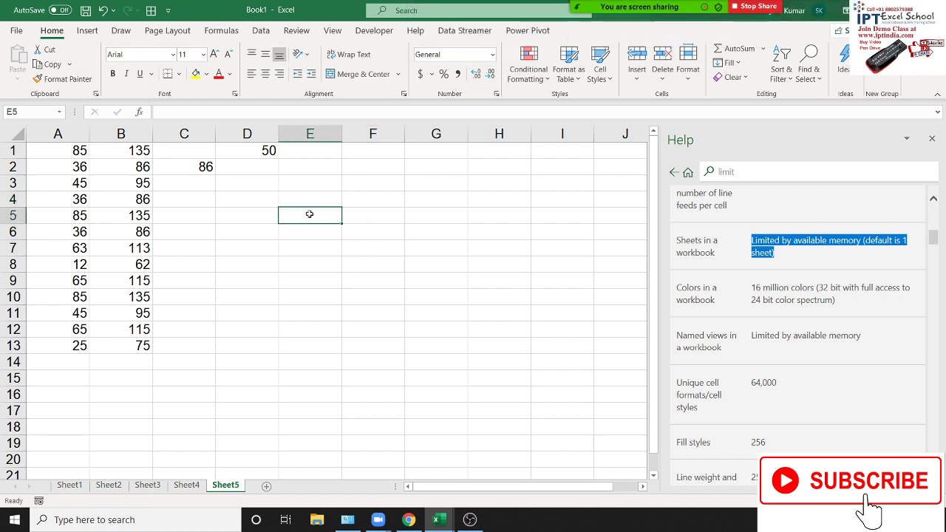
text(a)
click(354, 264)
click(322, 218)
text(a)
text(aaaa)
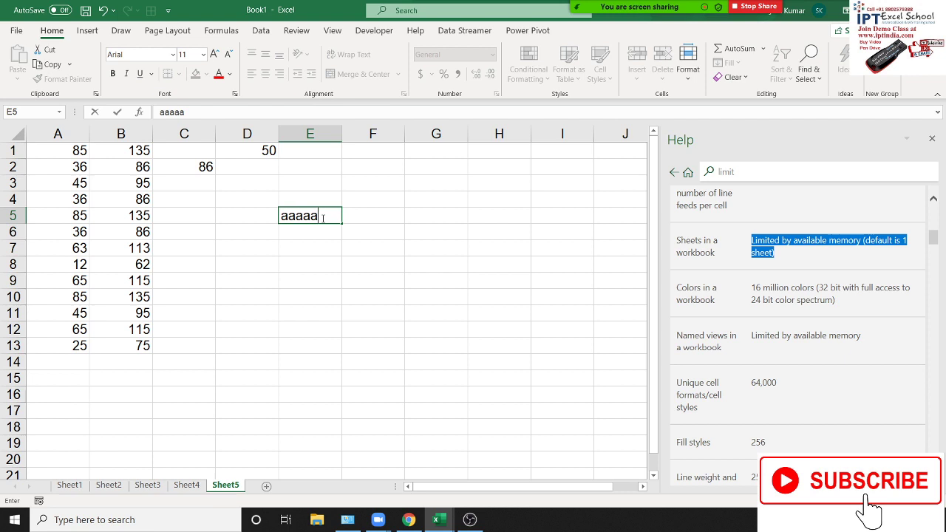
key(Escape)
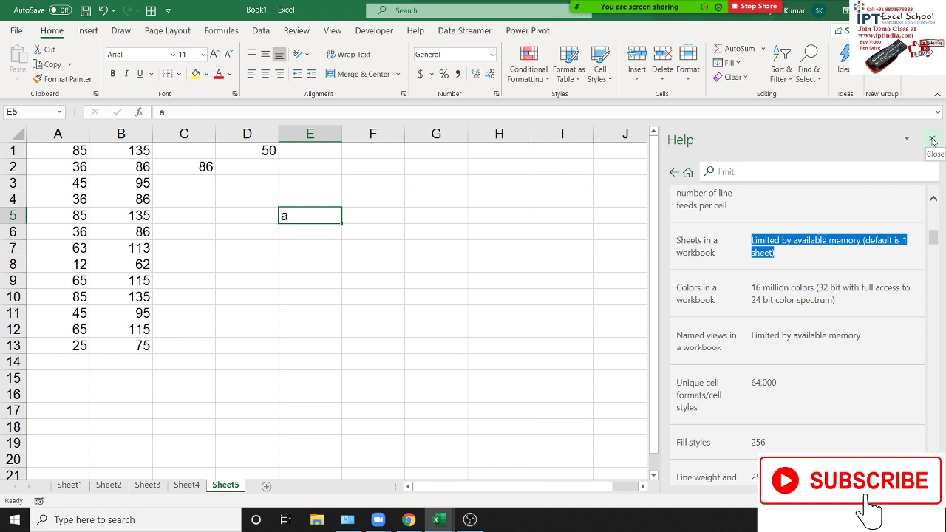
Replace the specifications help with the 'Use conditional formatting to highlight information' help article
click(932, 142)
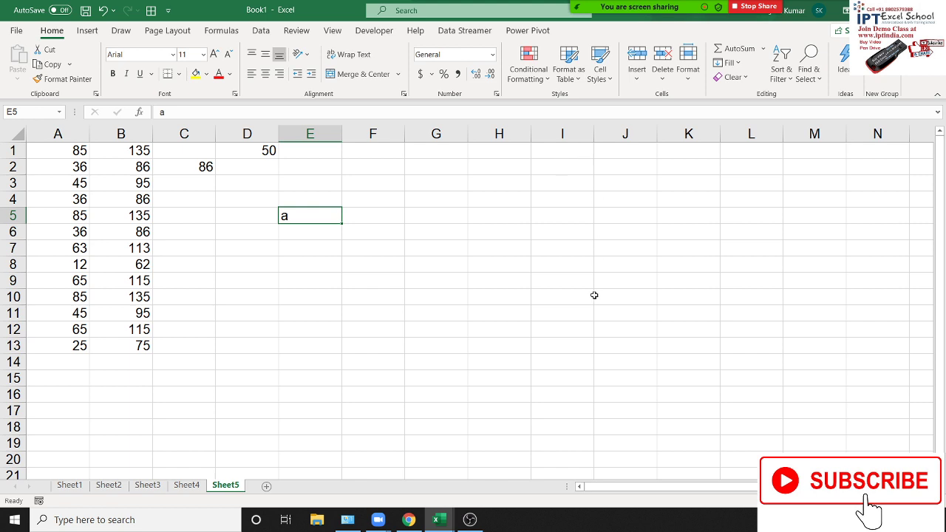
click(460, 212)
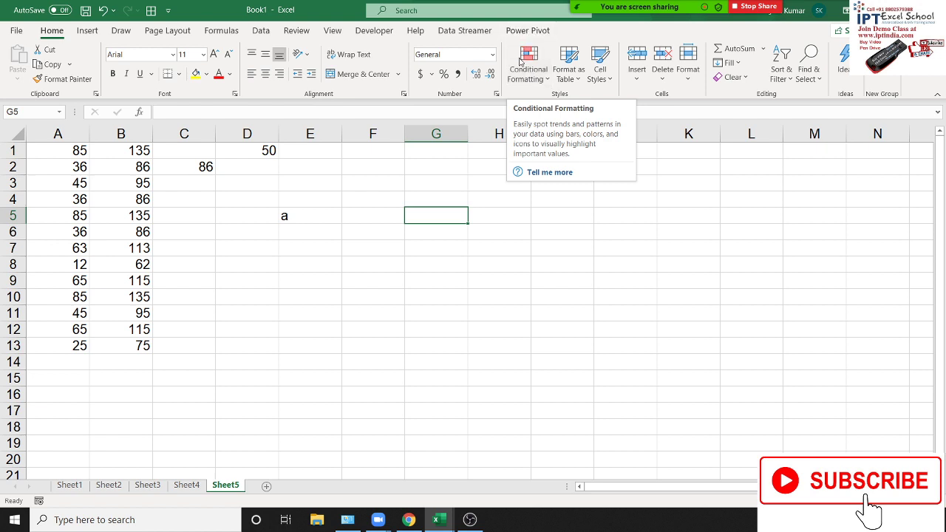
mouse_move(627, 14)
click(546, 172)
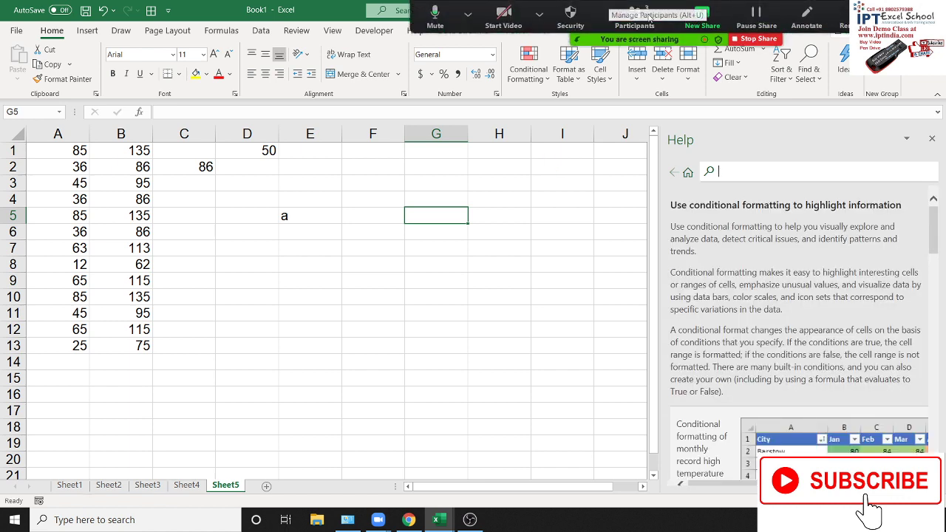
Expand the PivotTable and Quick Analysis topics in the conditional formatting help article
click(572, 169)
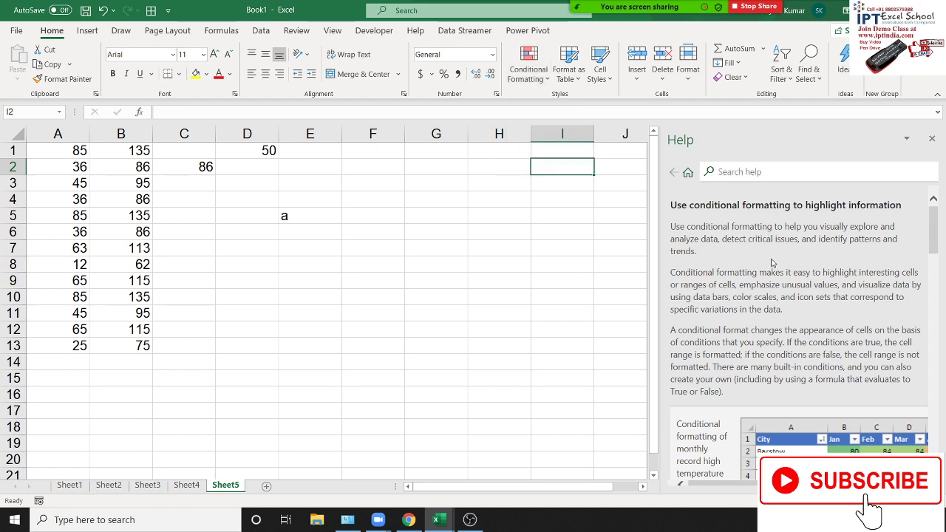
scroll(772, 262, down, 5)
scroll(773, 267, down, 5)
scroll(775, 274, down, 5)
scroll(778, 279, down, 5)
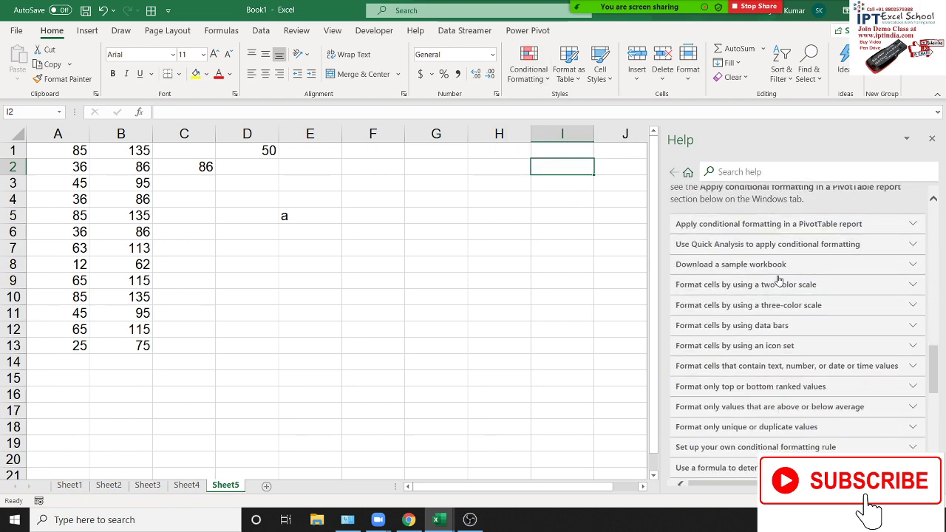
click(788, 233)
scroll(788, 235, down, 5)
scroll(787, 236, down, 5)
scroll(787, 237, down, 5)
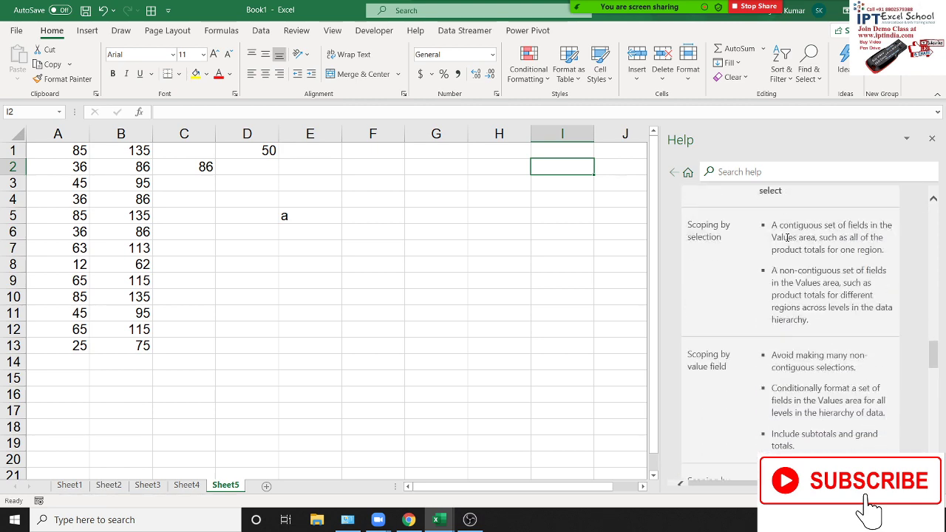
scroll(787, 237, down, 5)
scroll(787, 237, down, 5)
scroll(787, 237, up, 3)
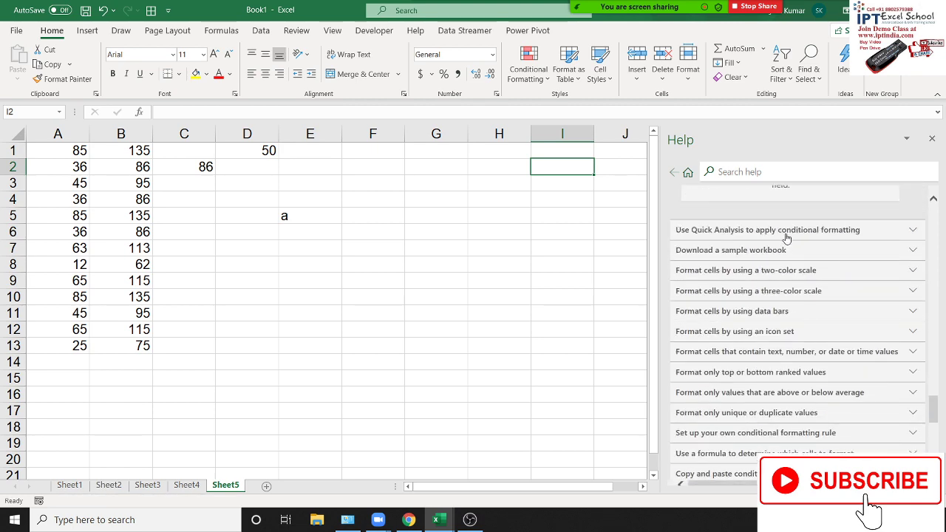
click(787, 235)
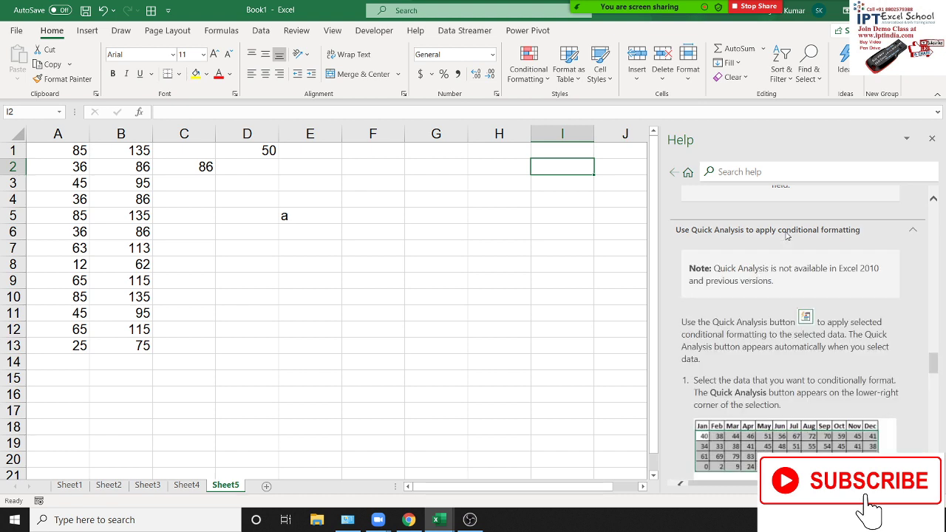
Expand the 'Download a sample workbook' and two-color scale topics
scroll(787, 235, down, 5)
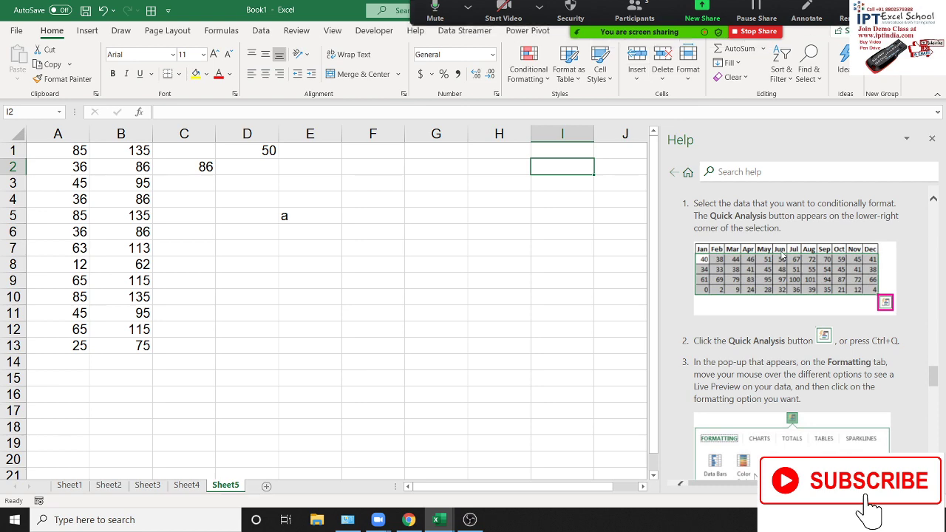
scroll(781, 251, down, 4)
scroll(781, 251, down, 5)
scroll(781, 251, down, 5)
scroll(781, 251, down, 5)
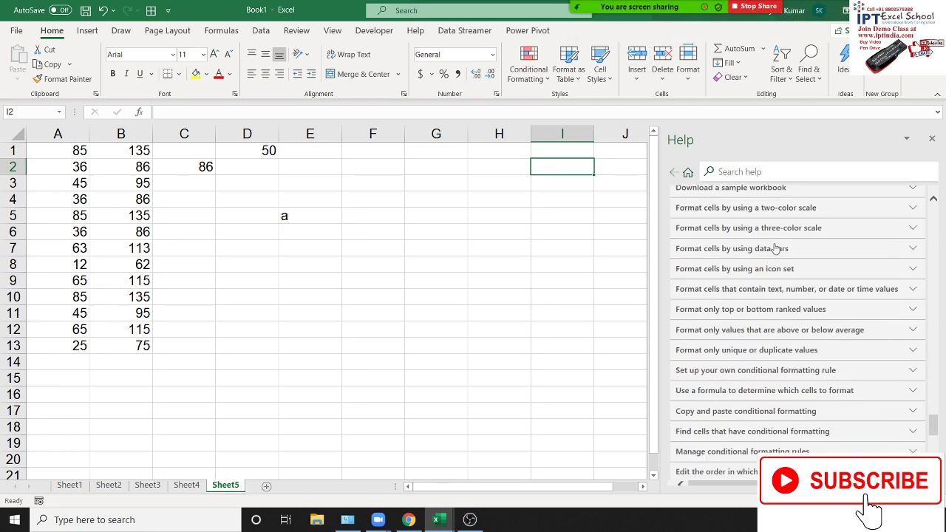
click(749, 198)
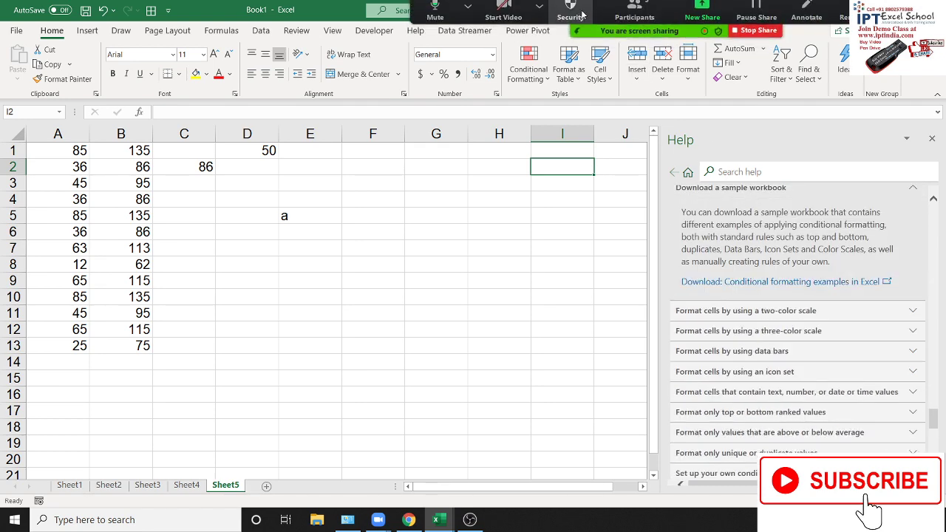
click(771, 316)
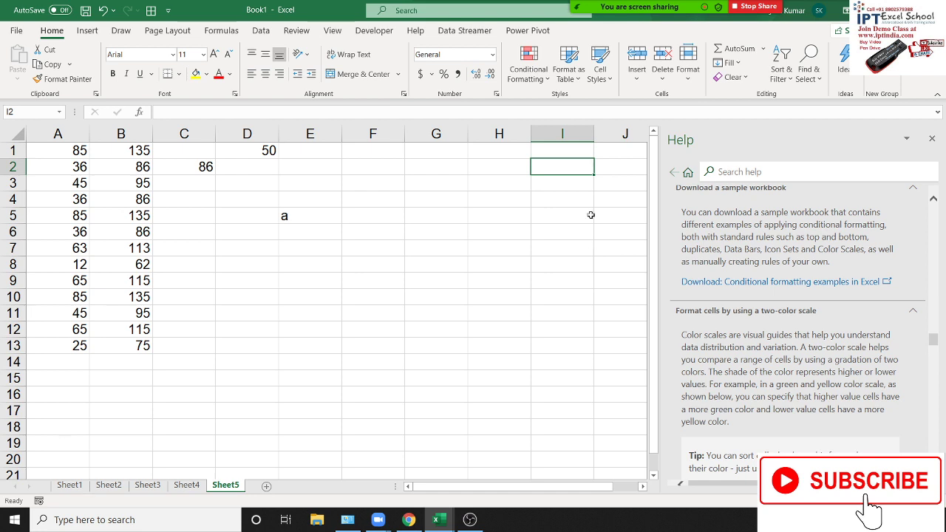
mouse_move(573, 6)
Scroll the help article down to Advanced formatting and highlight its step 2
scroll(759, 310, down, 5)
scroll(760, 310, down, 5)
scroll(760, 310, down, 5)
scroll(760, 310, down, 5)
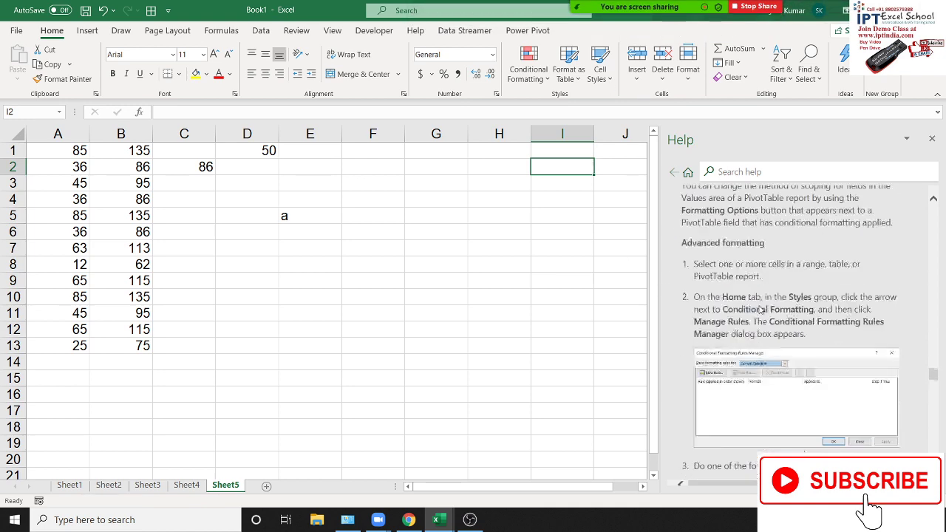
scroll(760, 310, down, 4)
scroll(759, 310, down, 1)
scroll(894, 197, up, 5)
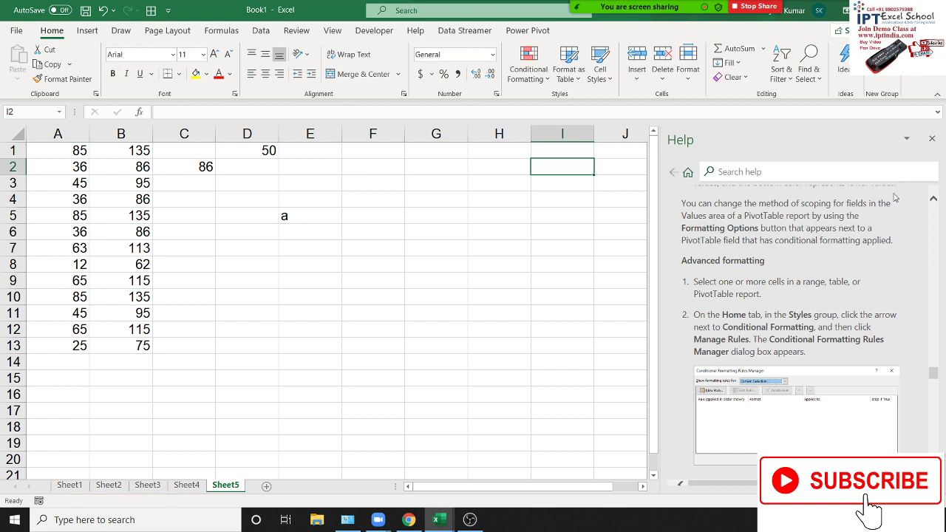
scroll(894, 200, down, 2)
drag(854, 239, 765, 218)
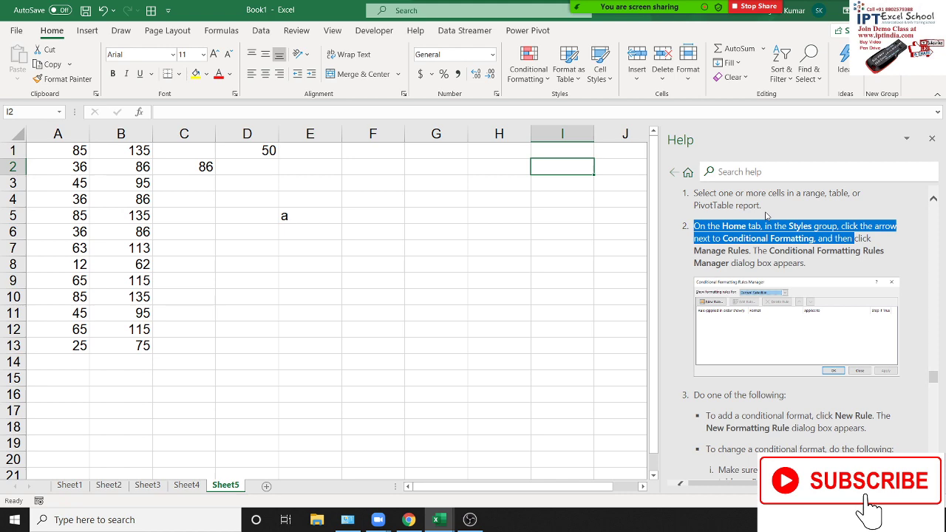
Scroll back up to the top of the conditional formatting article
scroll(766, 215, up, 4)
scroll(843, 303, up, 5)
scroll(842, 303, up, 5)
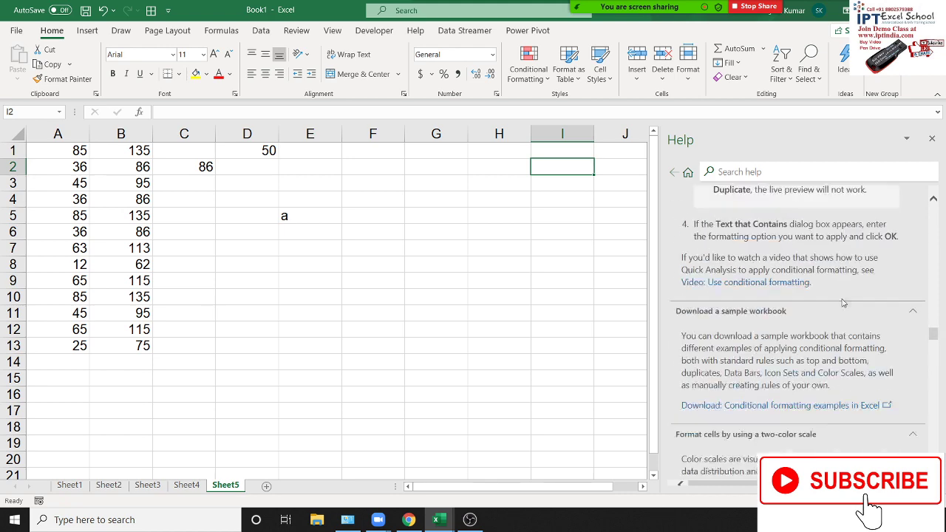
scroll(842, 302, up, 5)
scroll(842, 300, up, 5)
scroll(842, 299, up, 5)
scroll(842, 299, up, 5)
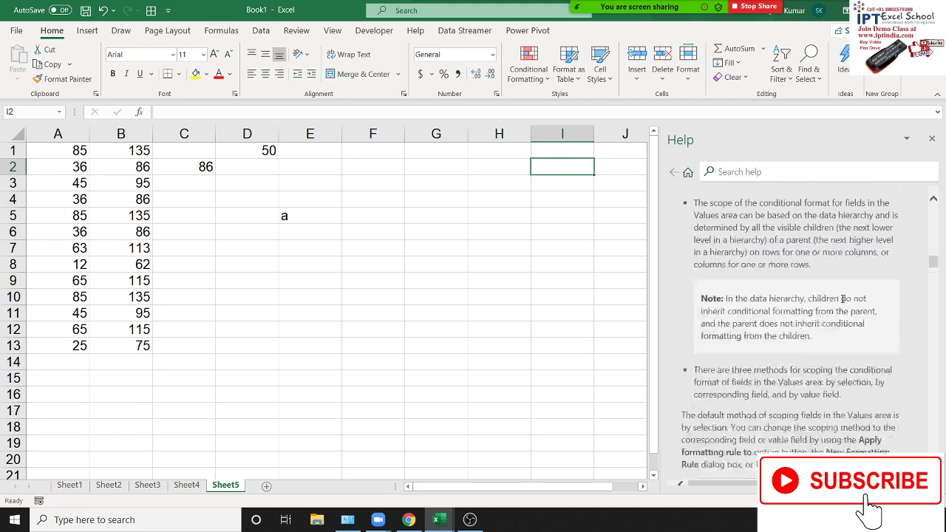
scroll(842, 300, up, 5)
scroll(843, 302, up, 5)
scroll(843, 302, up, 5)
scroll(843, 301, up, 5)
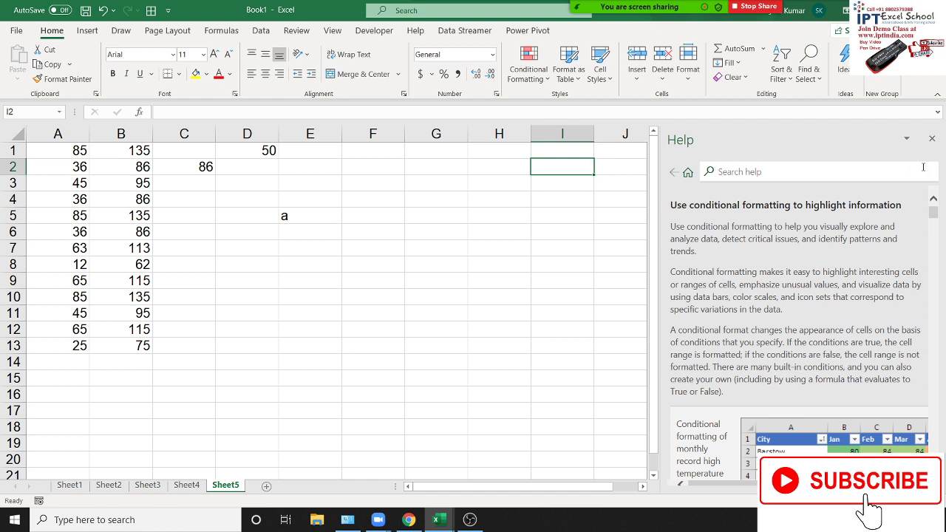
Close Help, add Sheet6 and enter =RANDBETWEEN(10,90) in cell A1
click(931, 137)
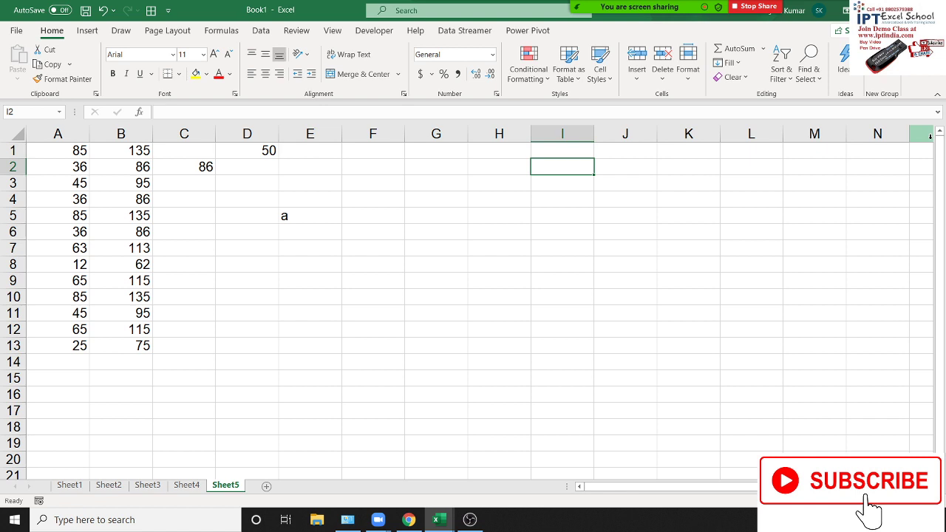
drag(115, 152, 331, 311)
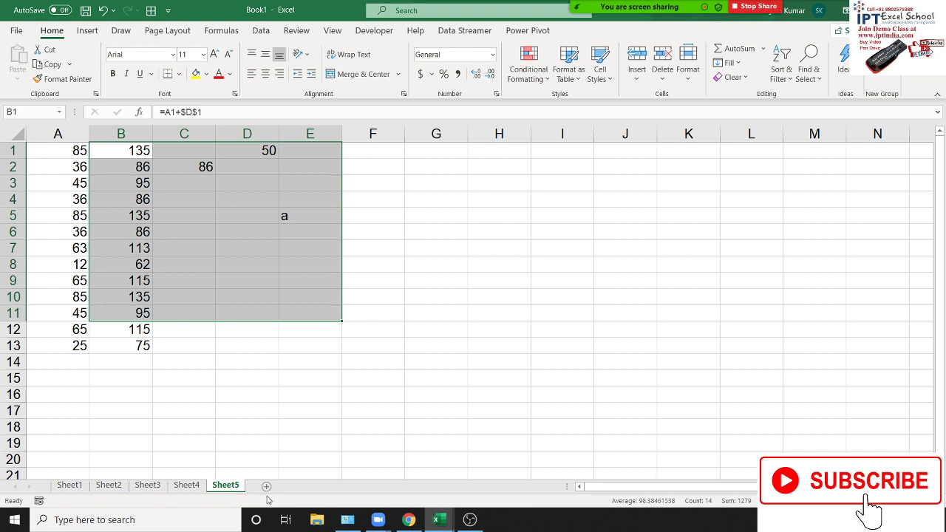
click(263, 489)
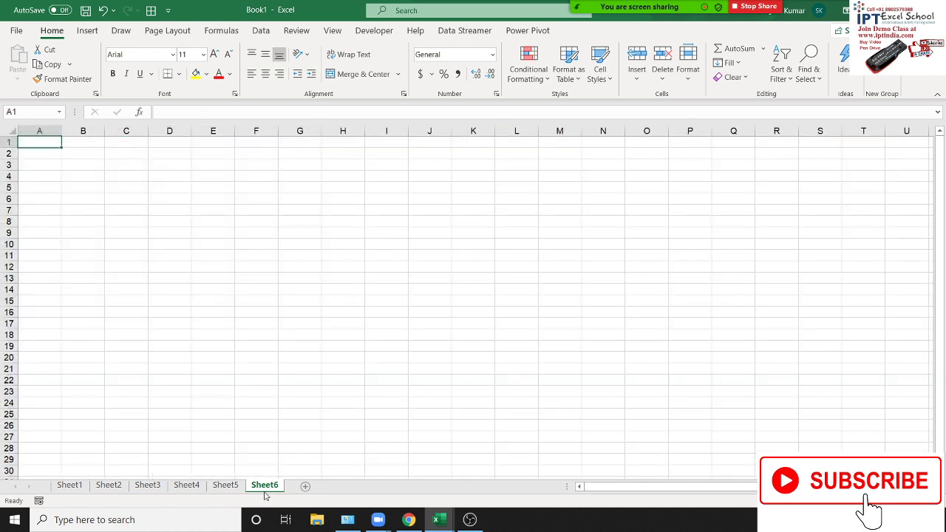
text(=ra)
key(Down)
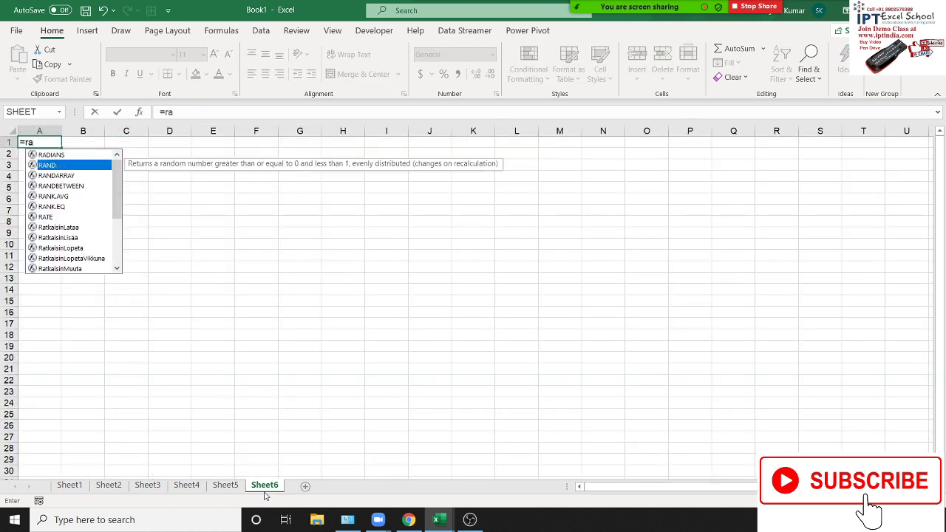
key(Down)
key(Down)
key(Tab)
text(10)
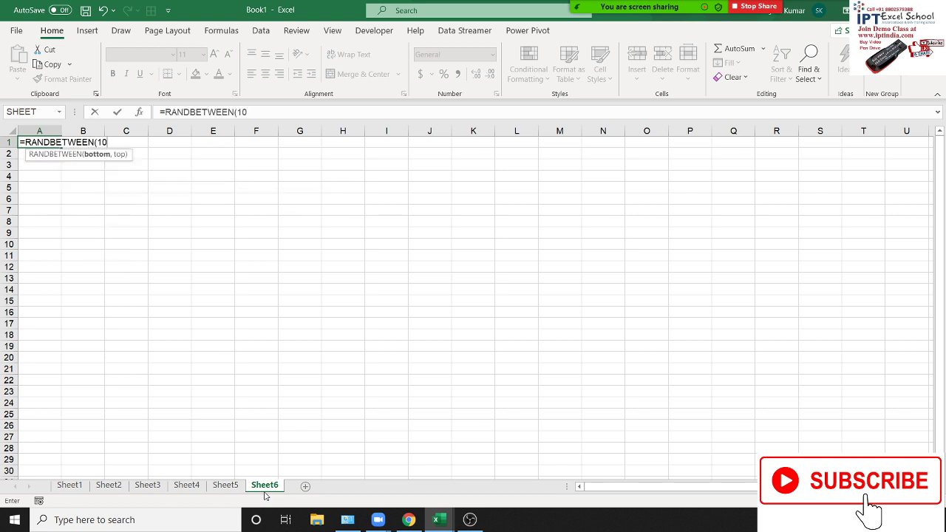
text(,90)
key(Return)
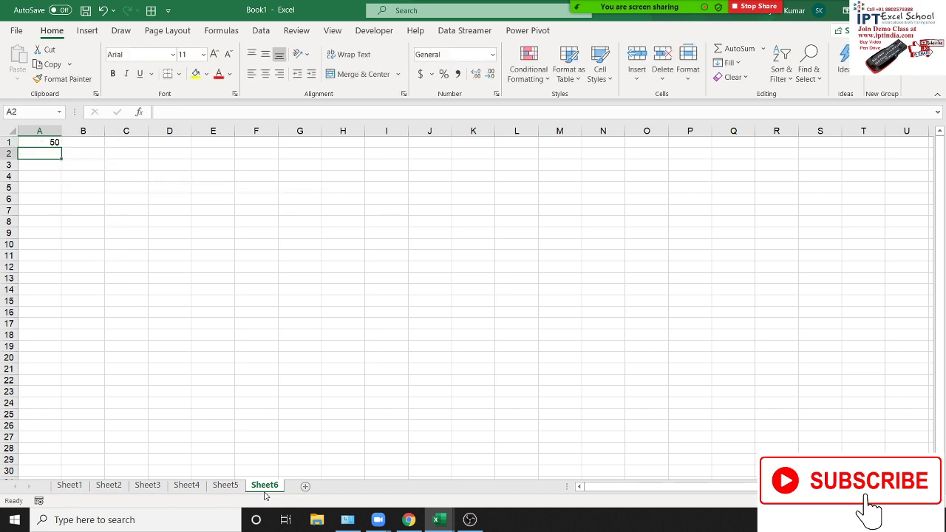
Fill the RANDBETWEEN formula across A1:L22 with Ctrl+R and Ctrl+D
key(Up)
key(shift+Right)
key(shift+Right)
key(shift+Right)
key(shift+Right)
key(shift+Down)
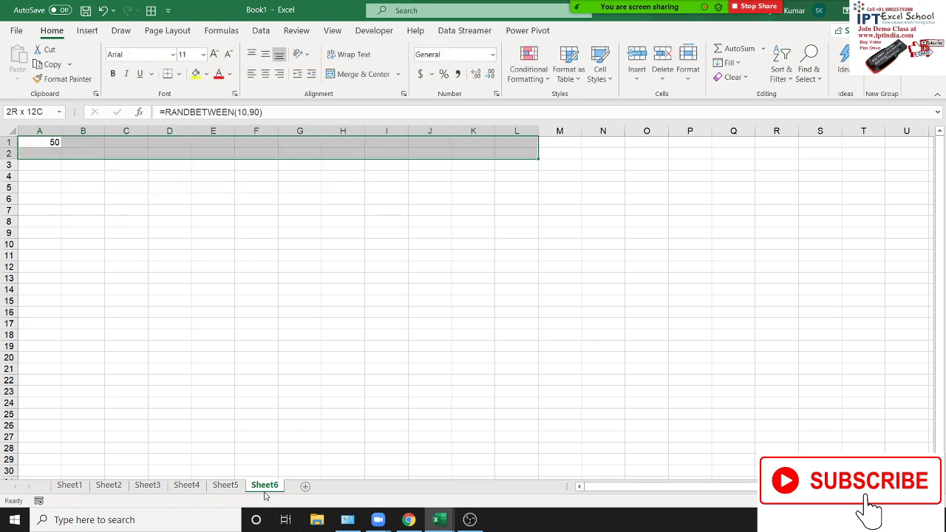
key(shift+Down)
key(shift+Down)
key(shift+Down)
key(shift+Down)
key(shift+Down)
key(shift+Down)
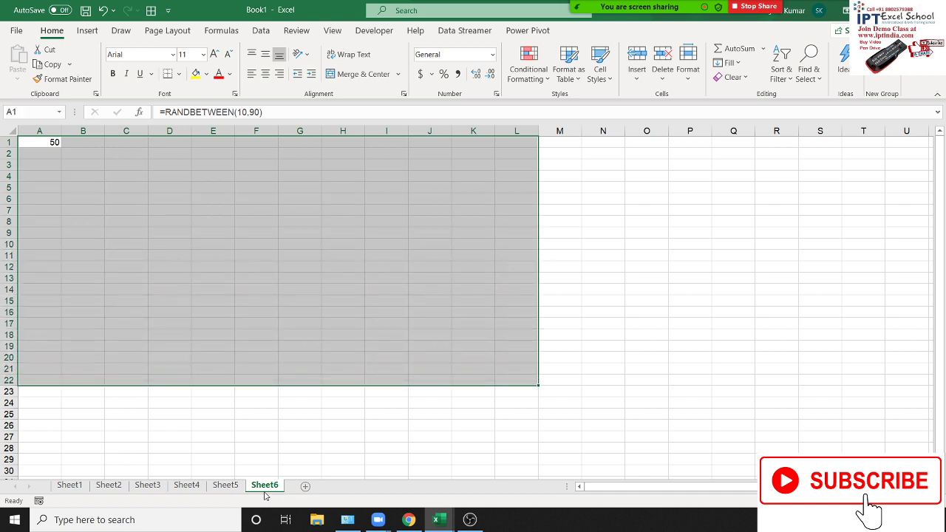
key(ctrl+r)
key(ctrl+d)
key(ctrl+Home)
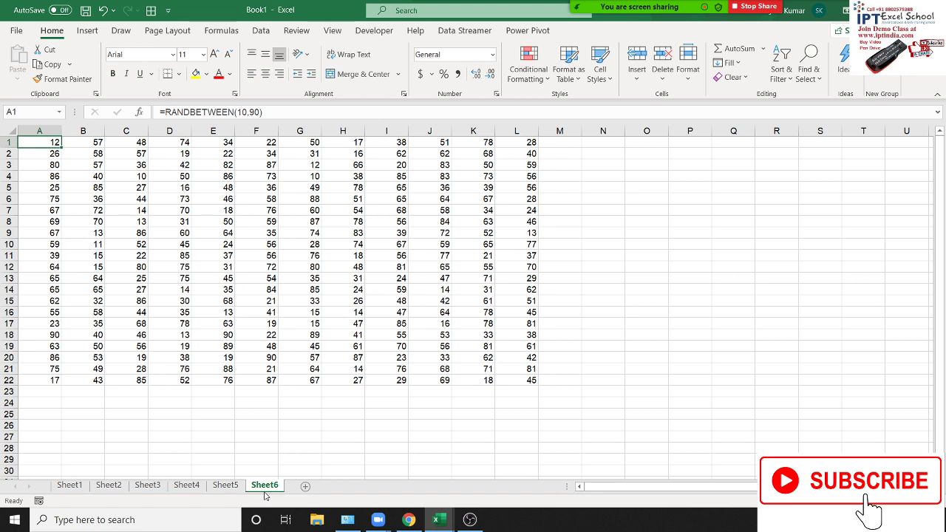
Copy A1:L22 and paste it back as values only
key(ctrl+shift+Right)
key(ctrl+shift+Down)
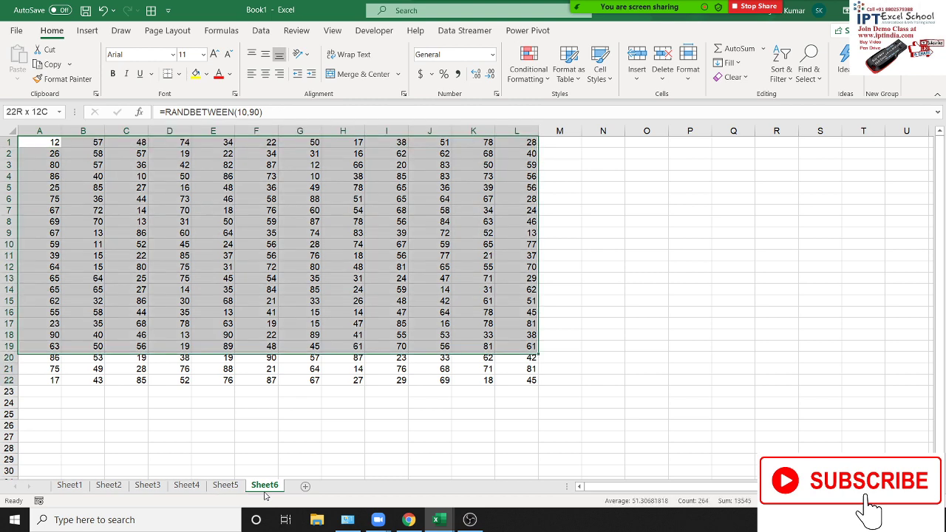
key(ctrl+c)
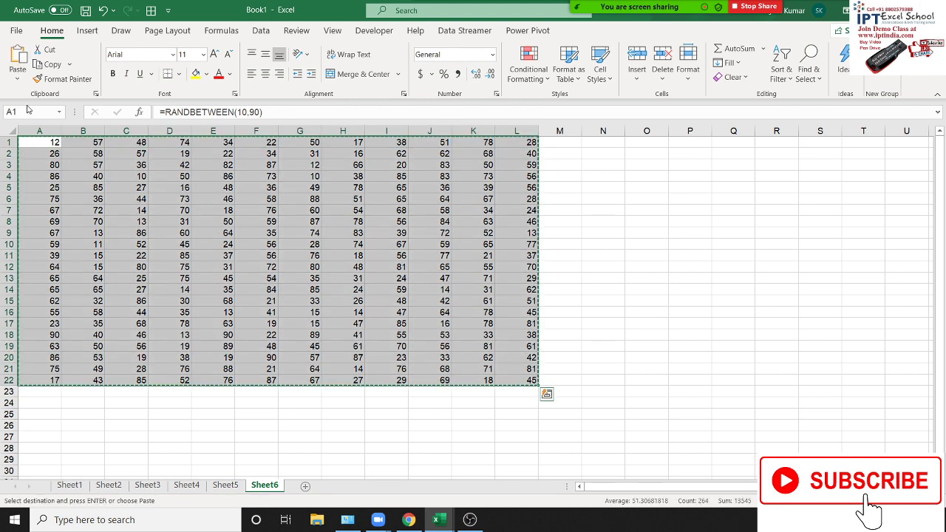
click(18, 76)
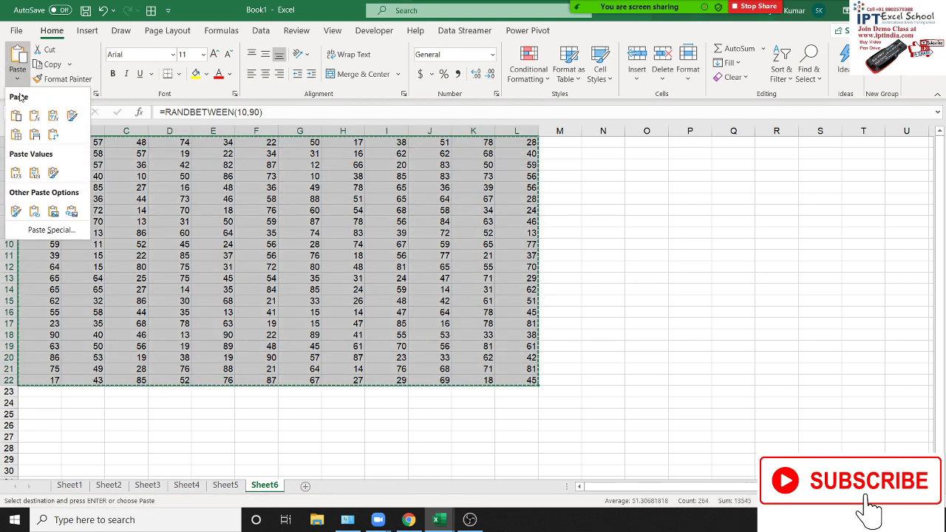
click(16, 174)
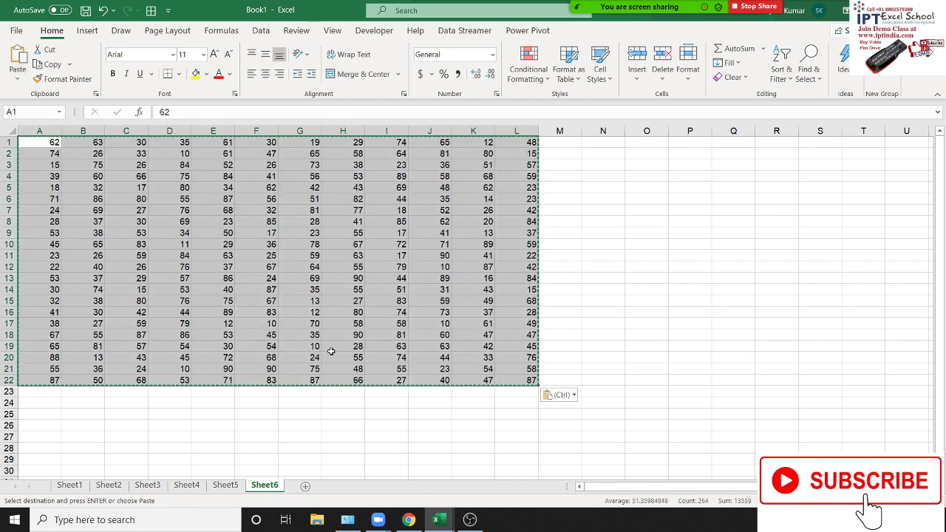
Practise selecting the A1:L22 block by dragging and by Shift+clicking from A1 to L22
click(384, 311)
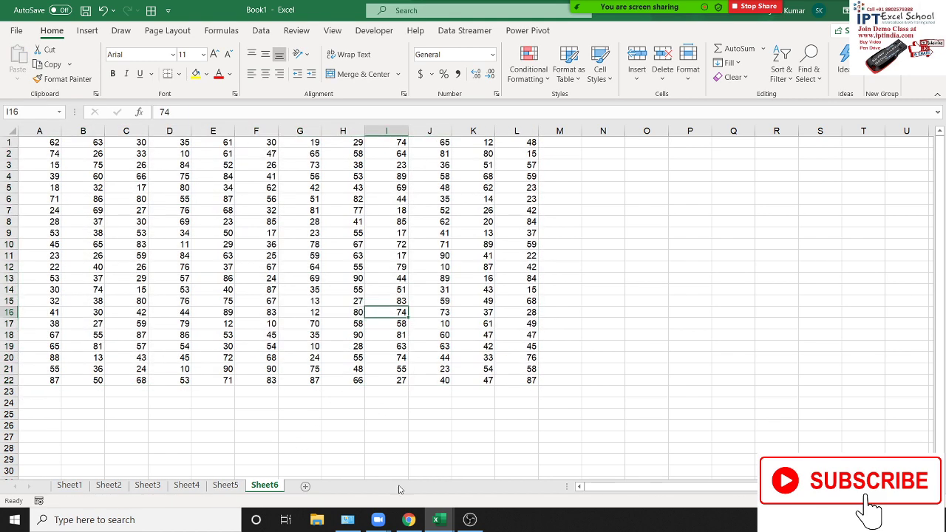
click(634, 256)
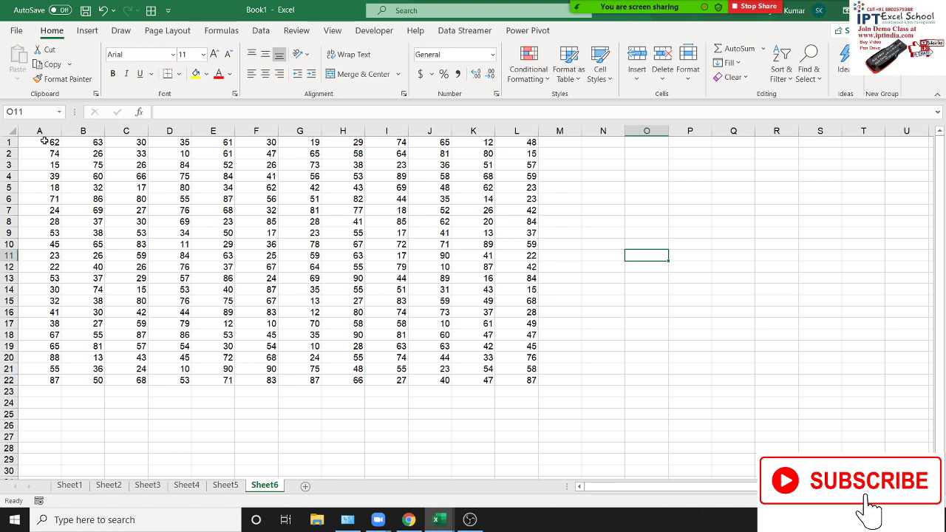
mouse_move(44, 140)
mouse_down()
mouse_move(243, 259)
mouse_move(515, 381)
mouse_up()
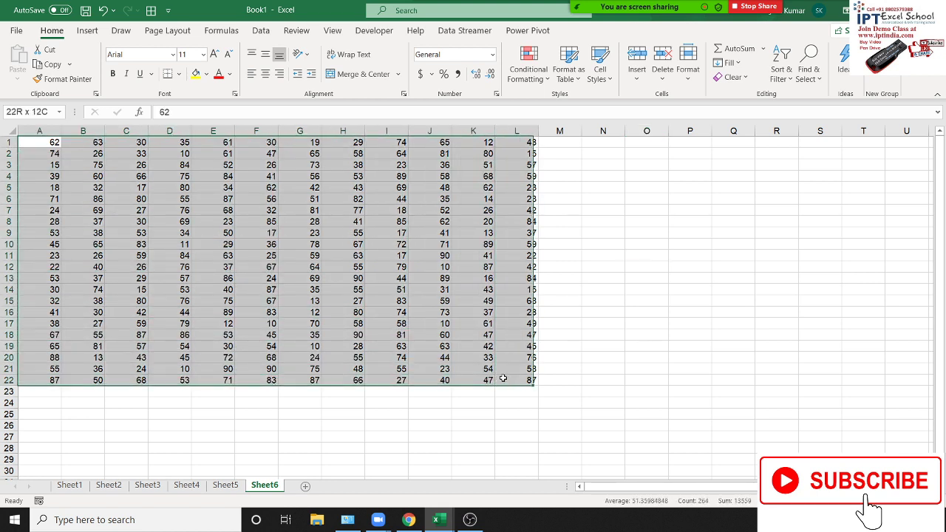
click(623, 345)
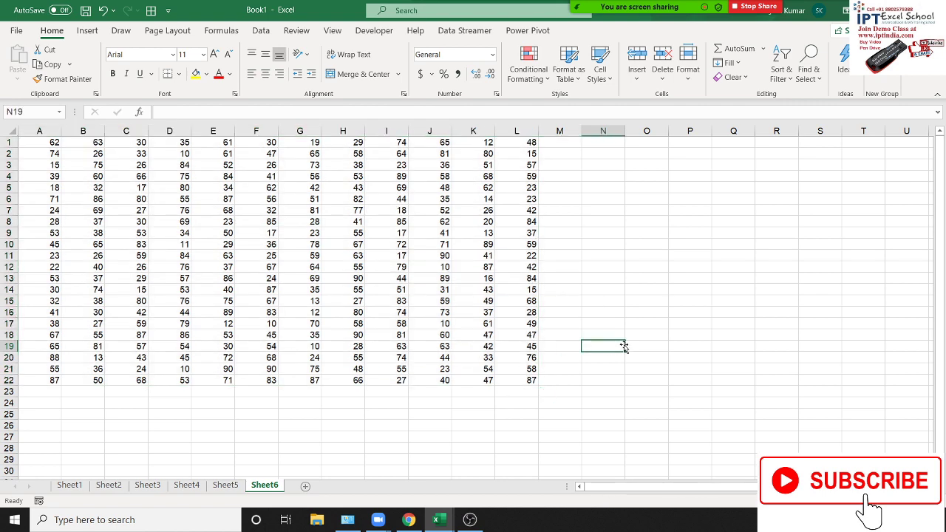
click(45, 140)
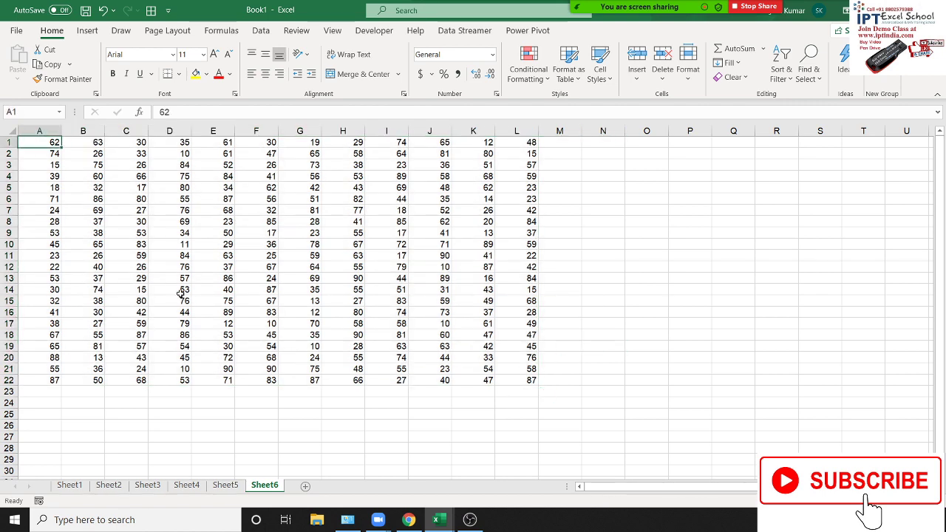
shift+click(522, 382)
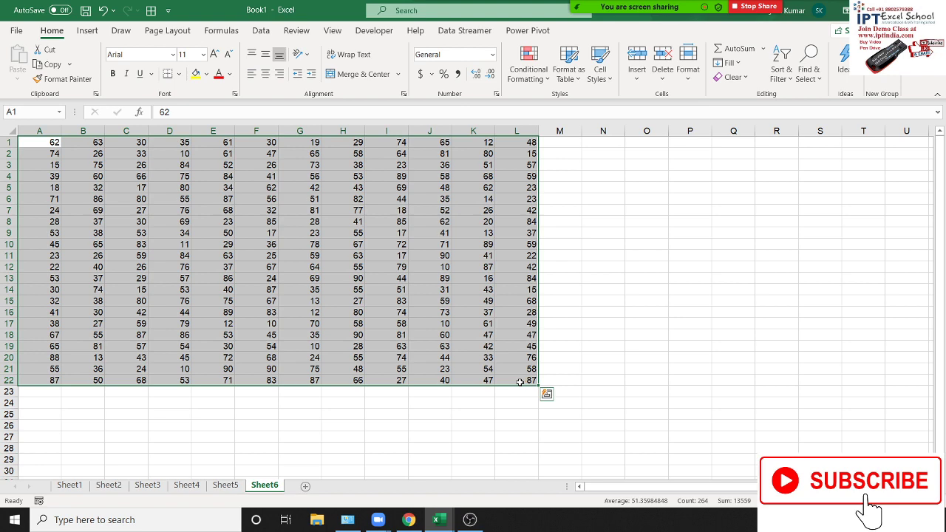
click(556, 356)
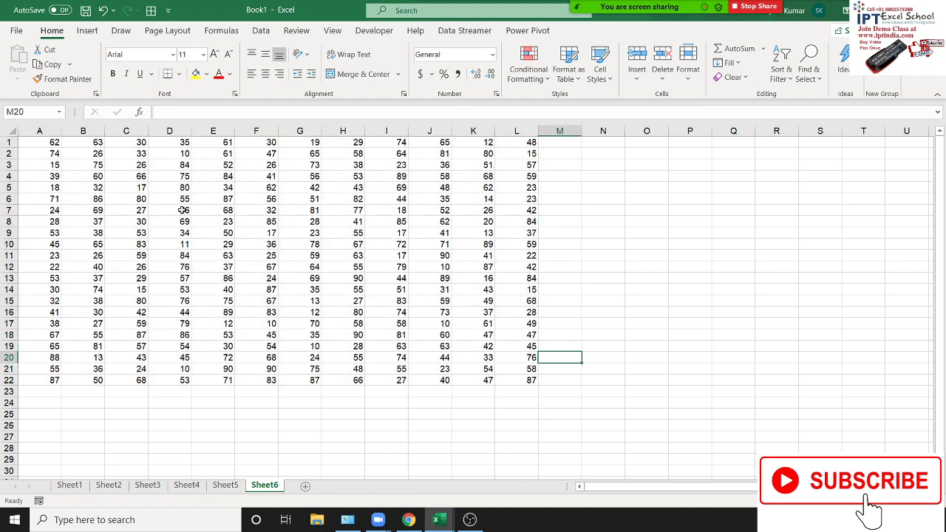
click(50, 140)
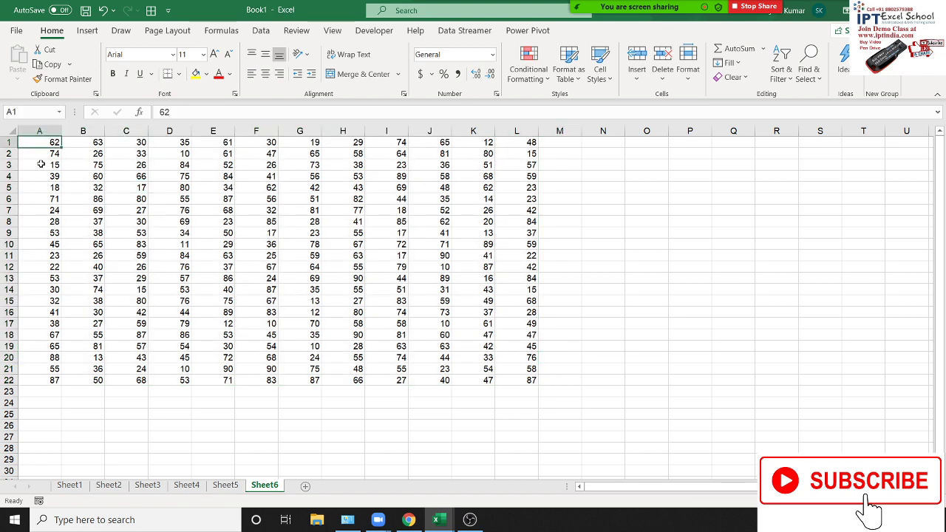
shift+click(531, 382)
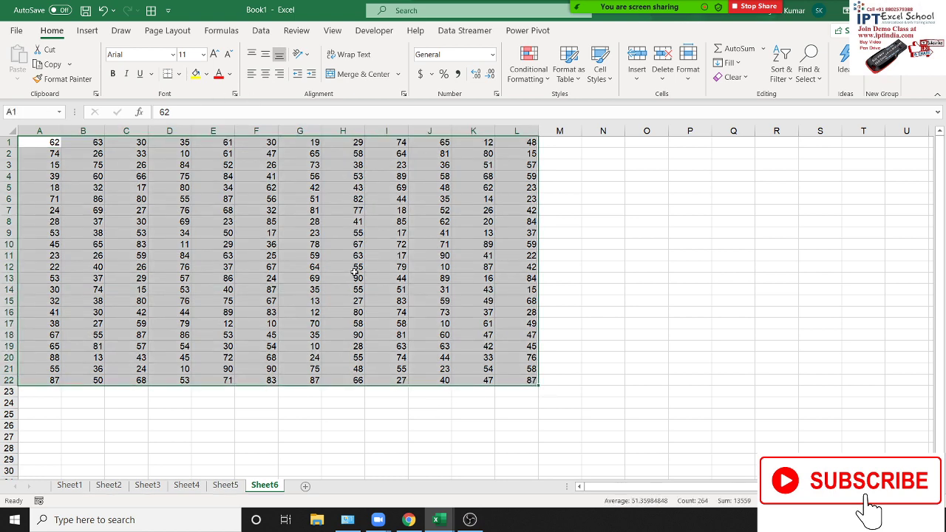
Select the A1:L22 current region with Ctrl+A and with Go To Special > Current region
click(38, 143)
key(ctrl+a)
click(438, 211)
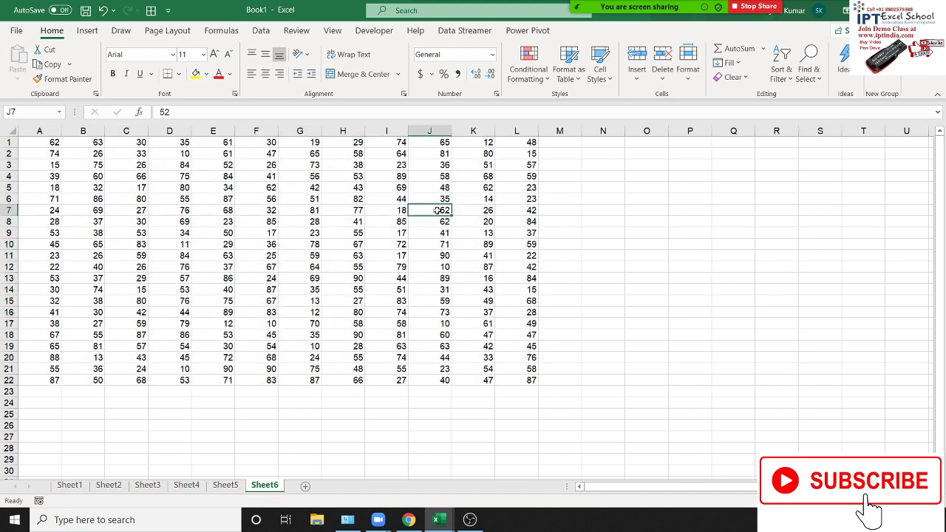
click(807, 70)
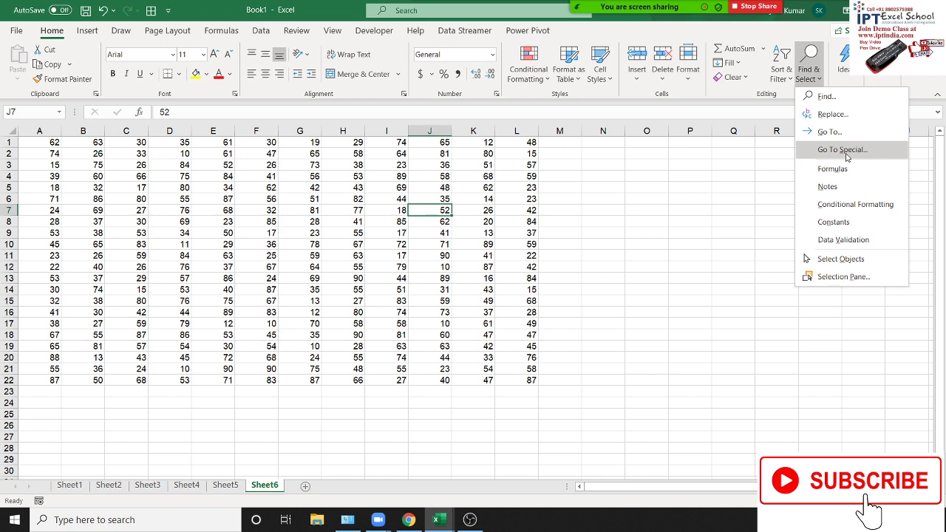
click(843, 150)
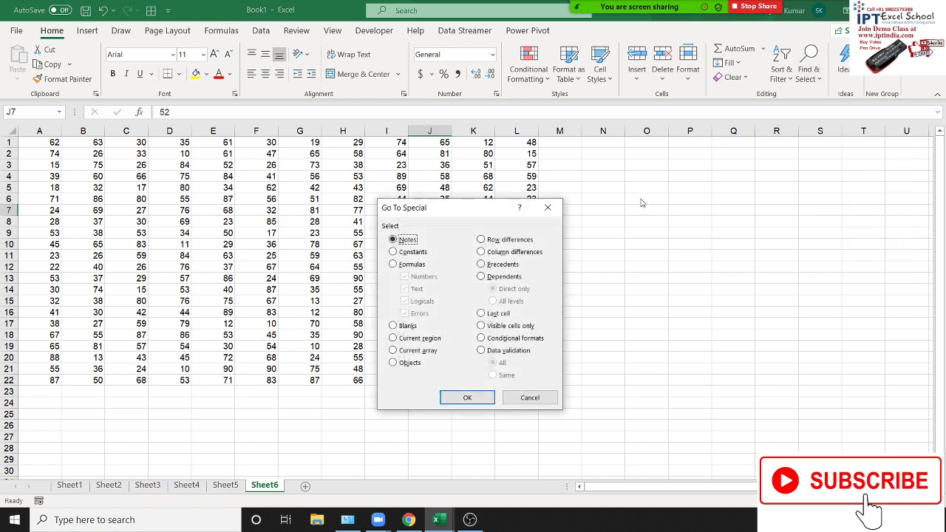
click(403, 339)
click(468, 398)
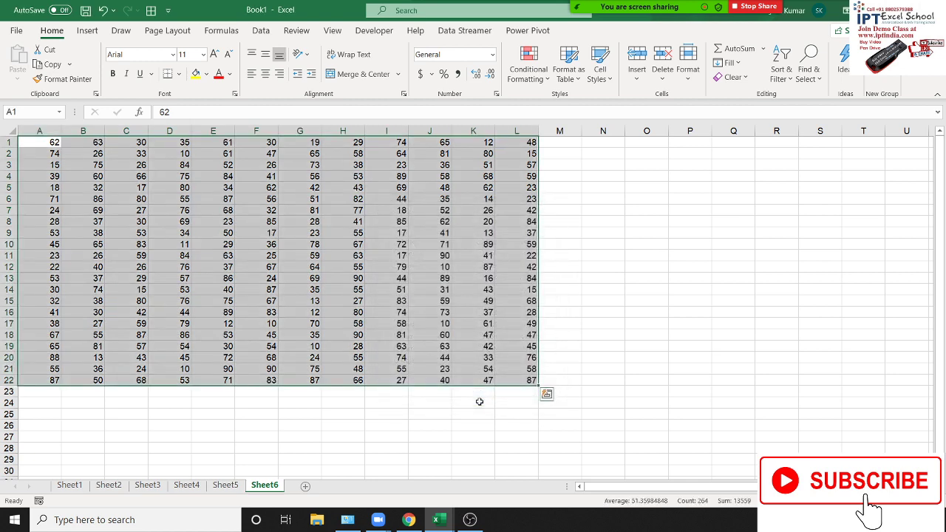
click(386, 301)
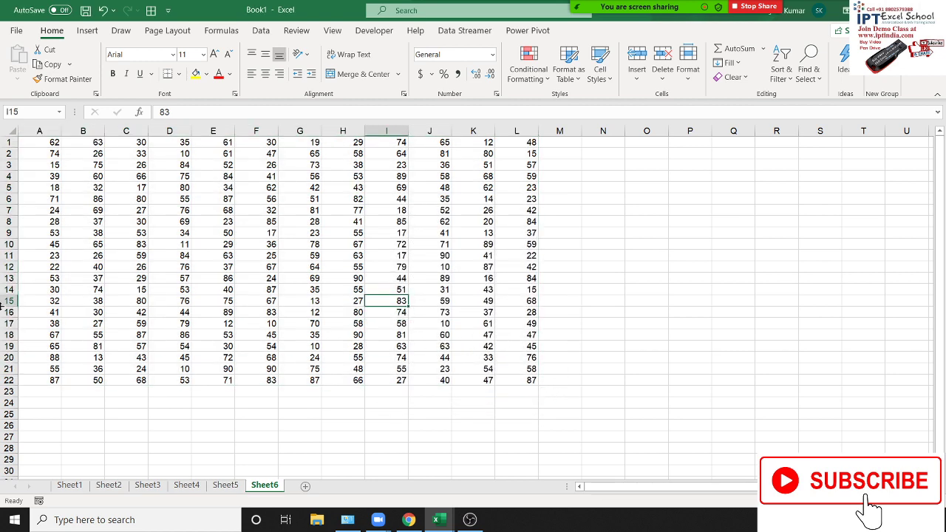
Insert a blank row at row 10 and see Ctrl+A select only the region above it
click(8, 244)
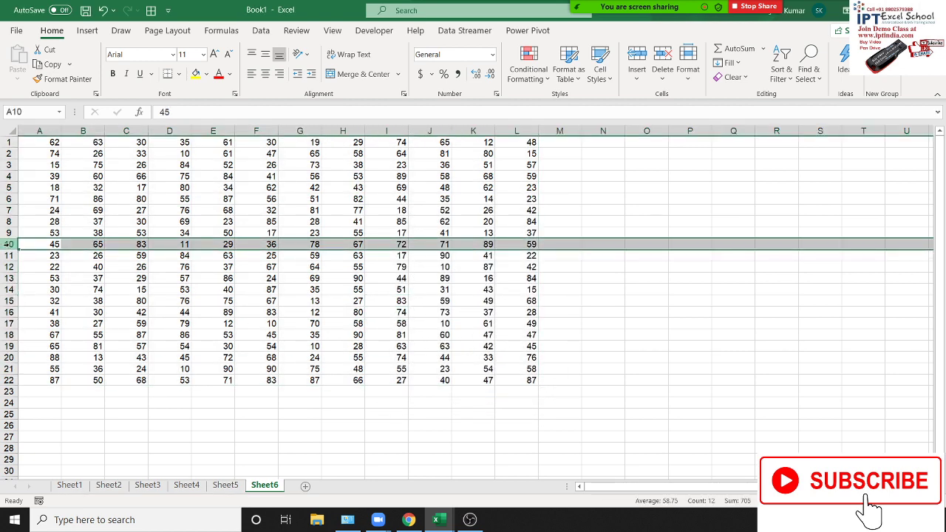
key(ctrl+plus)
click(65, 291)
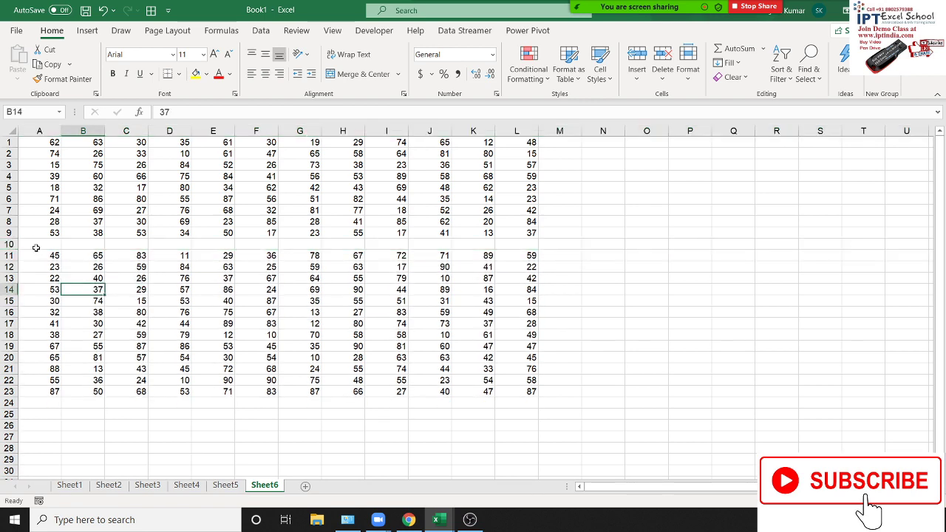
drag(37, 245, 520, 236)
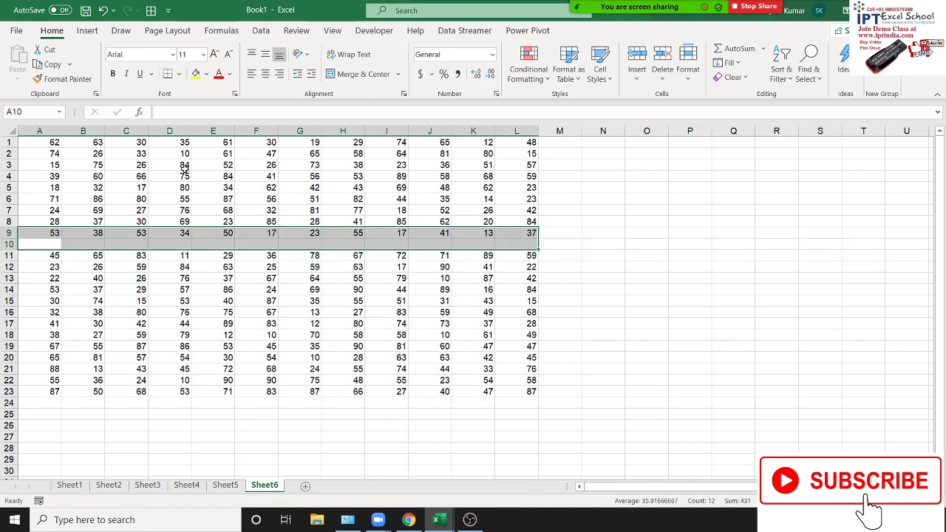
click(50, 153)
click(50, 142)
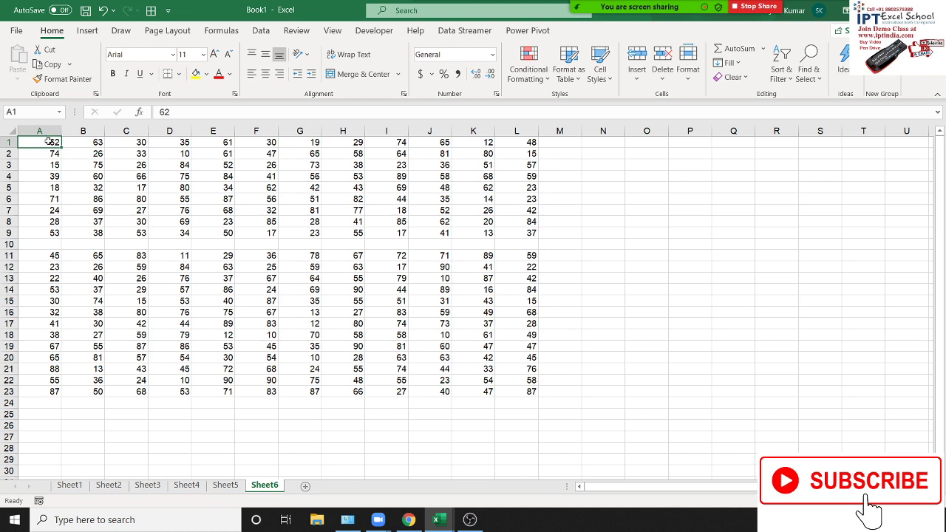
key(ctrl+a)
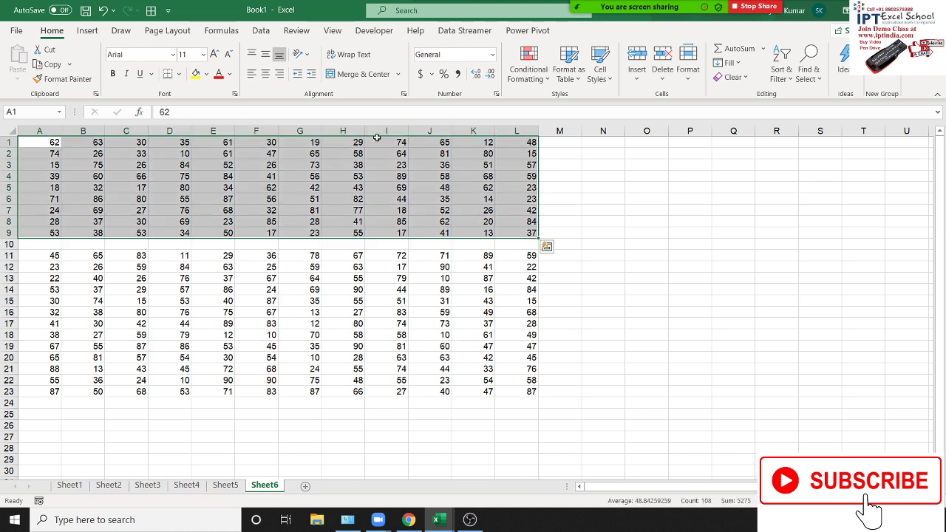
click(337, 369)
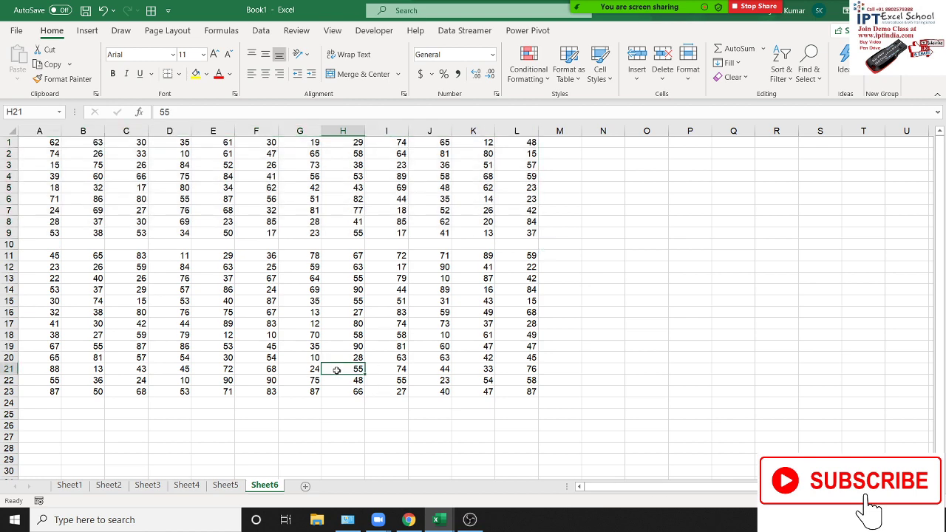
Type 'a' in F10 to rejoin the region, then delete row 10 so the block is A1:L22 again
click(250, 246)
text(a)
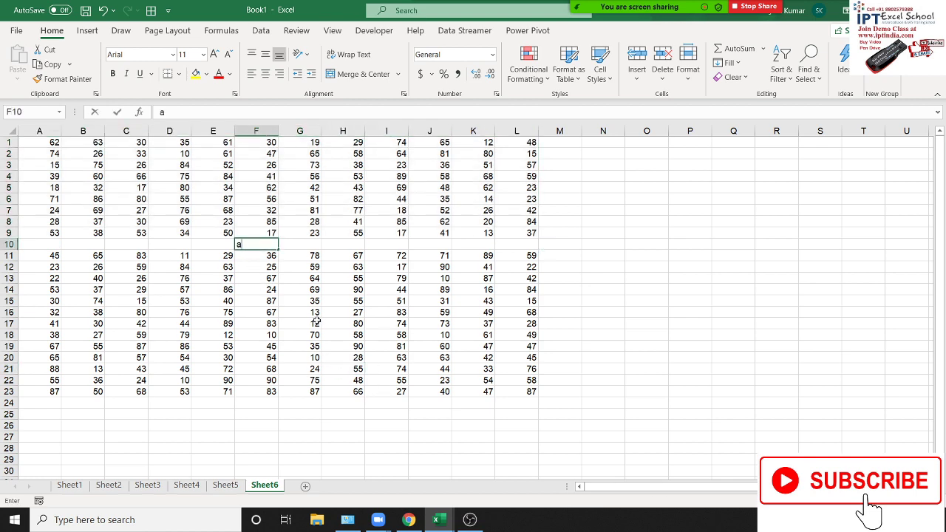
key(Return)
click(54, 139)
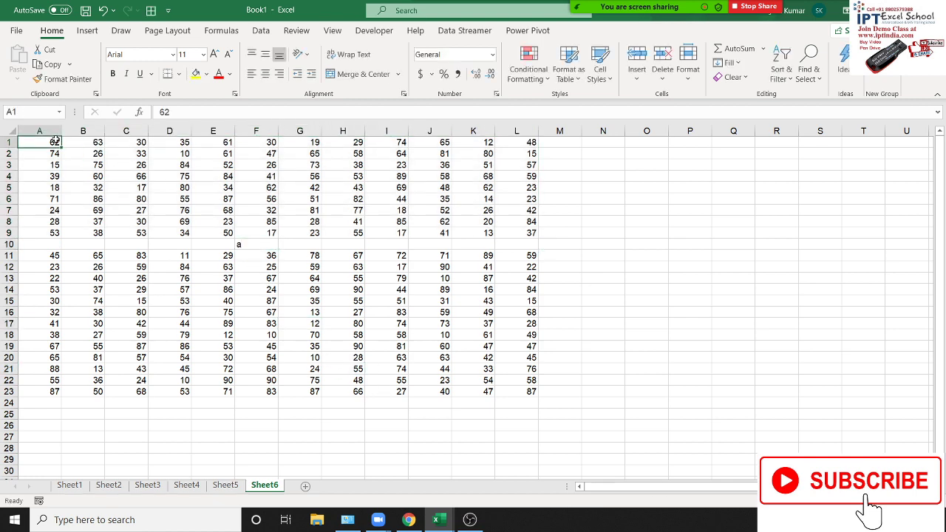
key(ctrl+a)
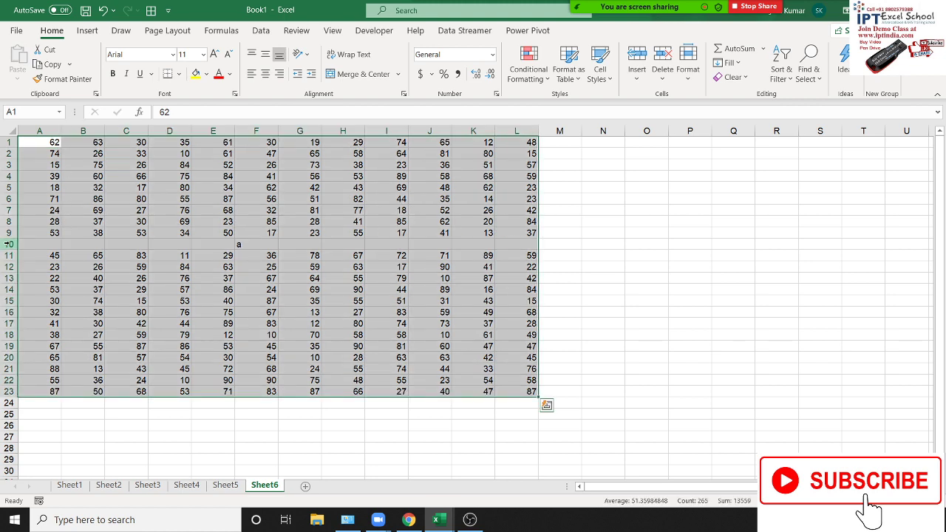
click(7, 244)
key(ctrl+minus)
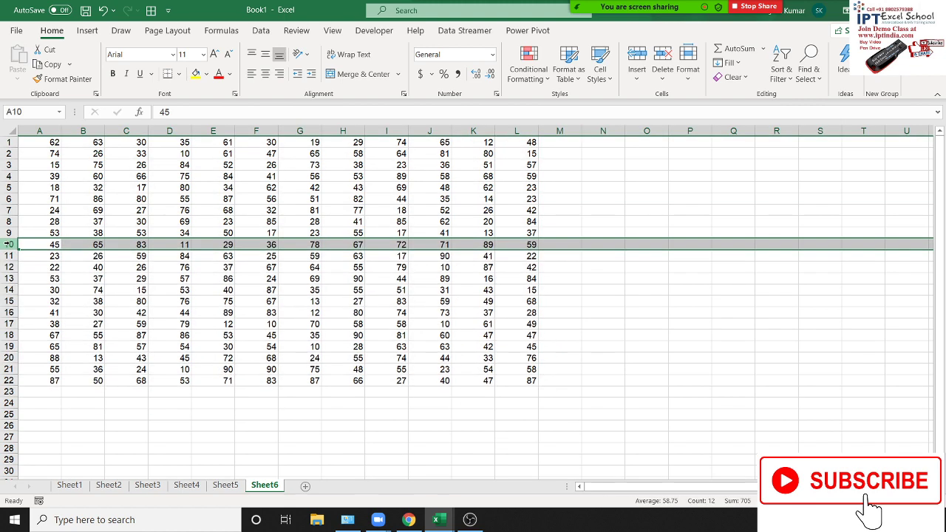
click(578, 196)
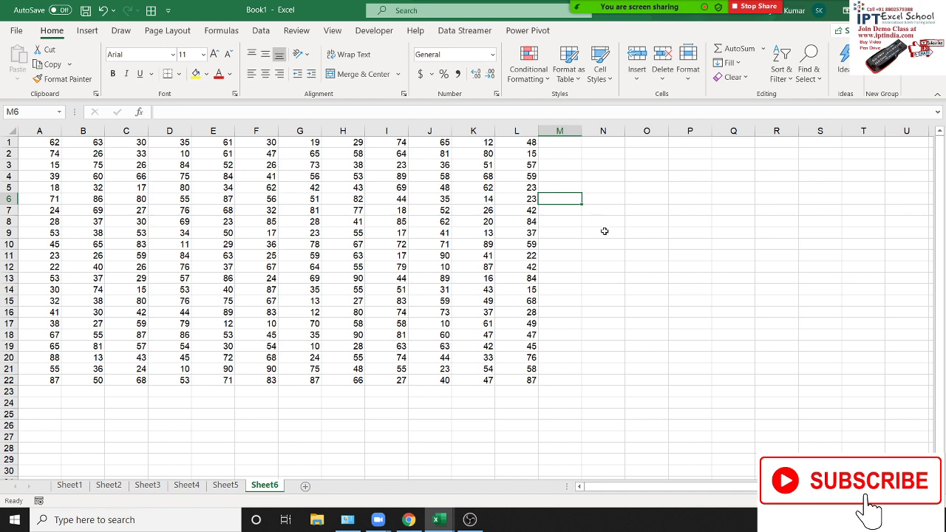
text(a)
click(616, 256)
text(a)
click(677, 191)
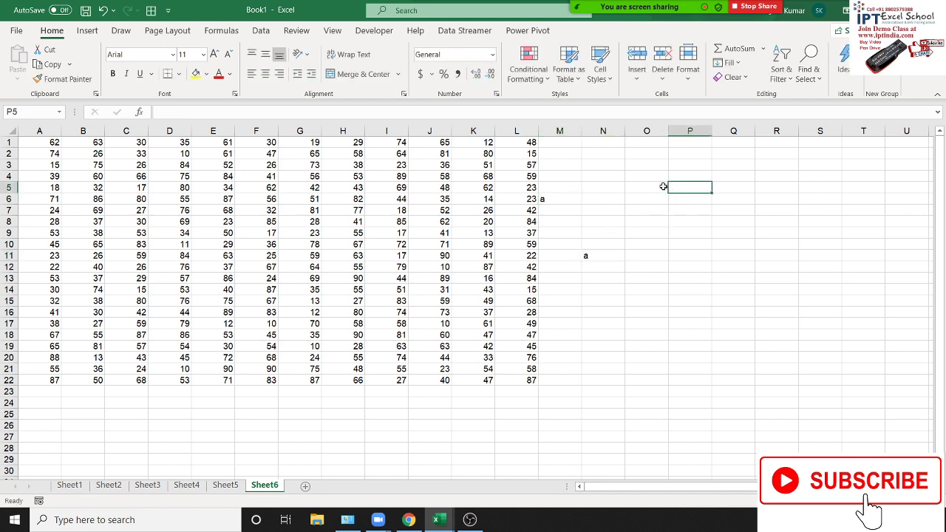
click(629, 153)
text(a)
click(285, 174)
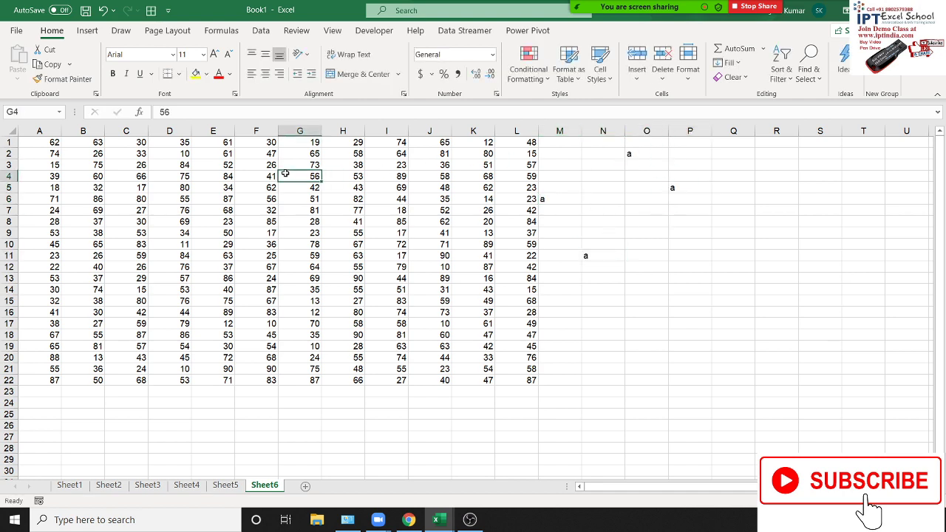
key(ctrl+a)
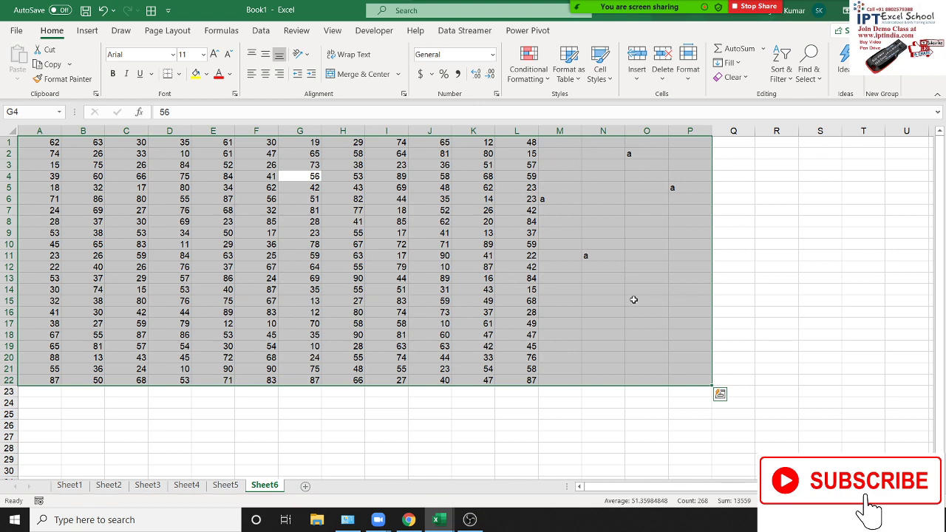
click(633, 299)
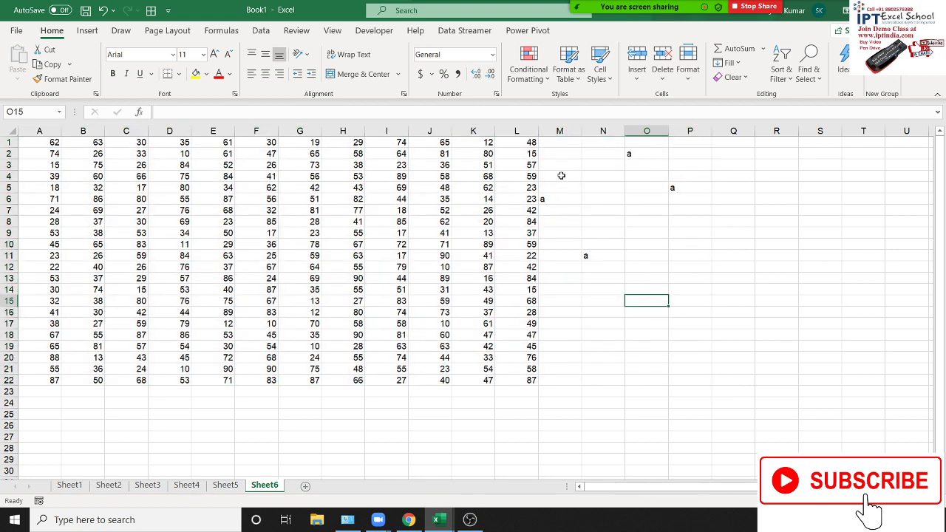
drag(559, 131, 674, 133)
key(Delete)
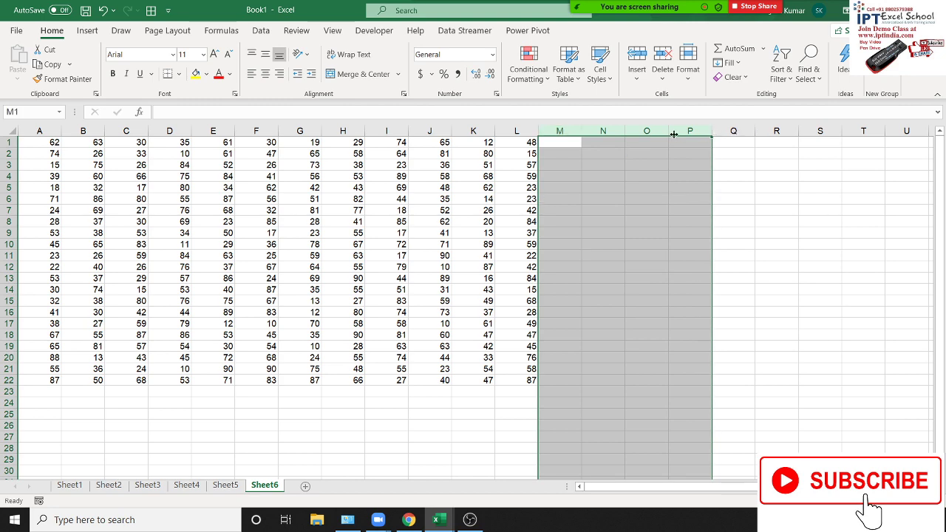
click(48, 145)
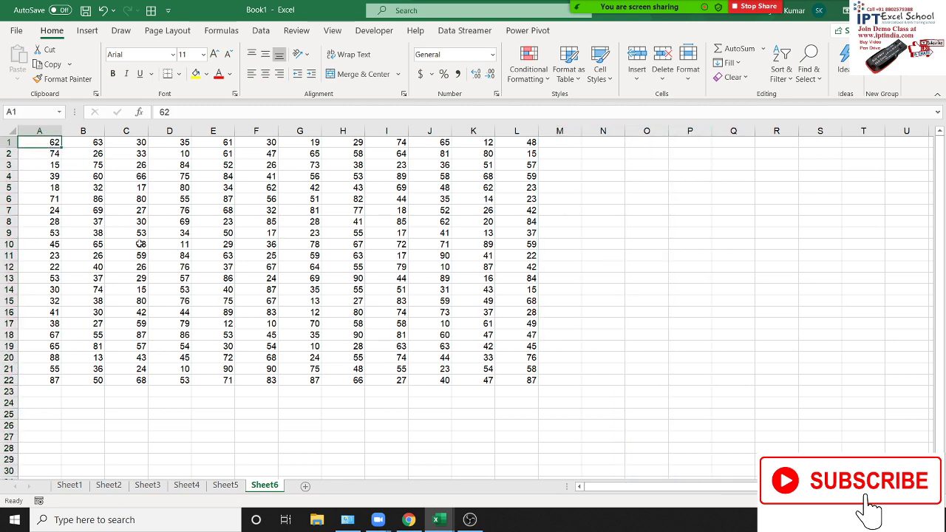
click(351, 299)
click(42, 142)
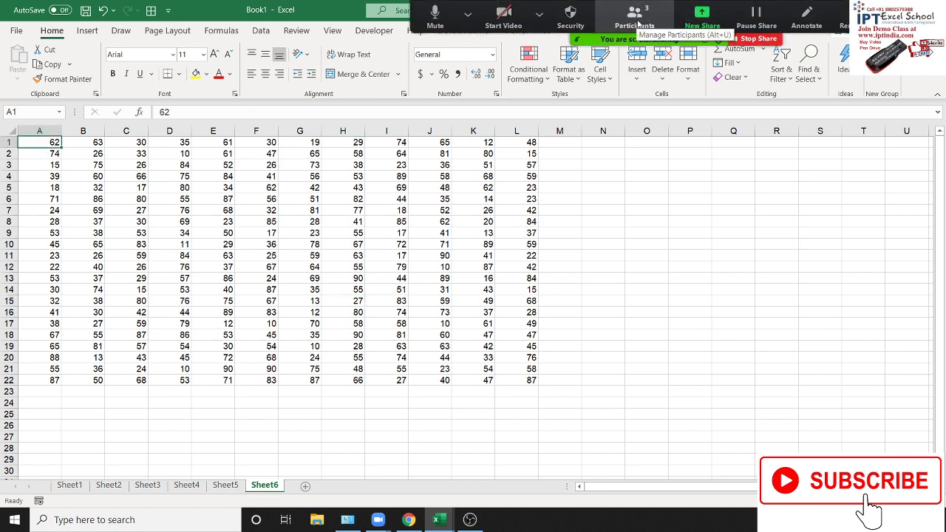
click(635, 21)
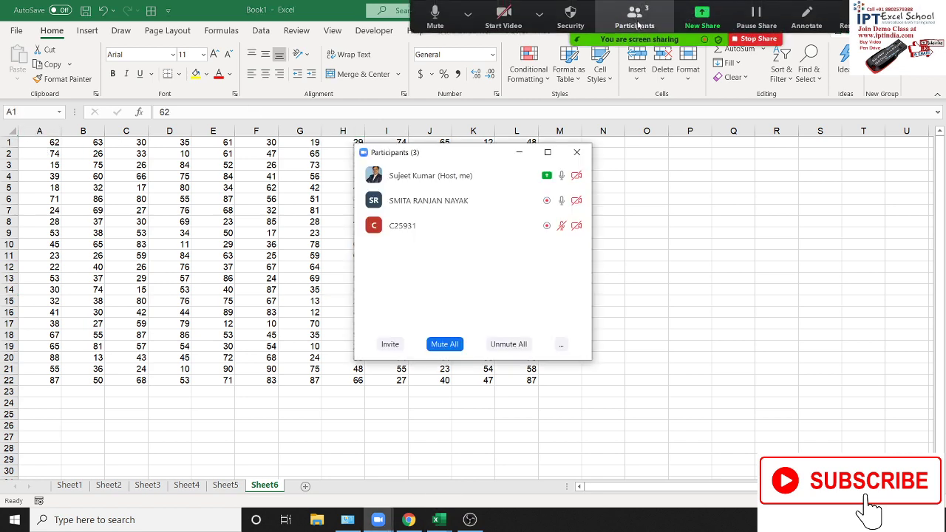
click(581, 157)
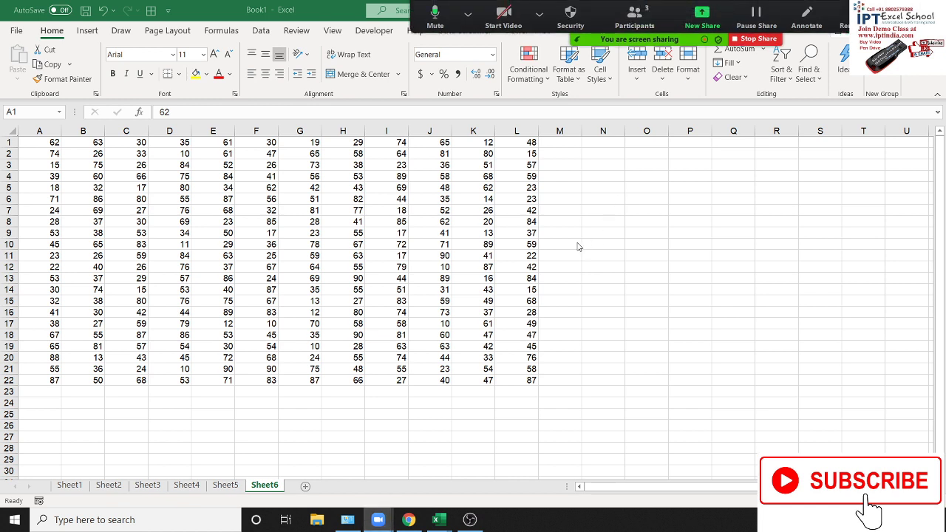
click(644, 15)
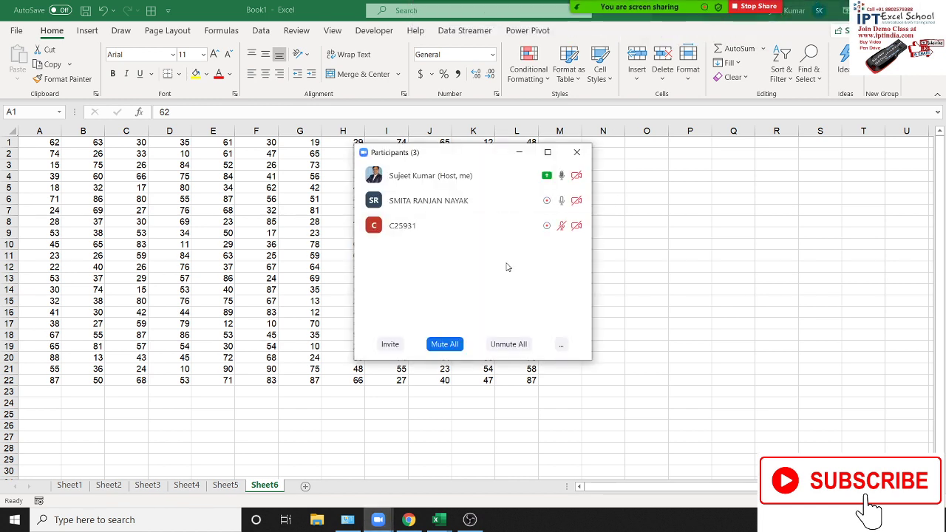
click(577, 152)
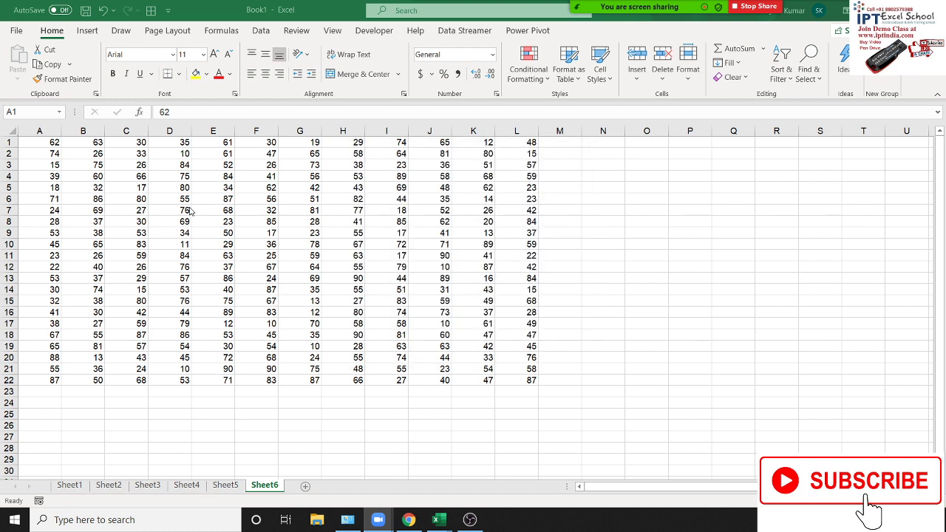
Jump between the corners A1, L1, L22 and A22 of the block with Ctrl+arrow keys
click(99, 266)
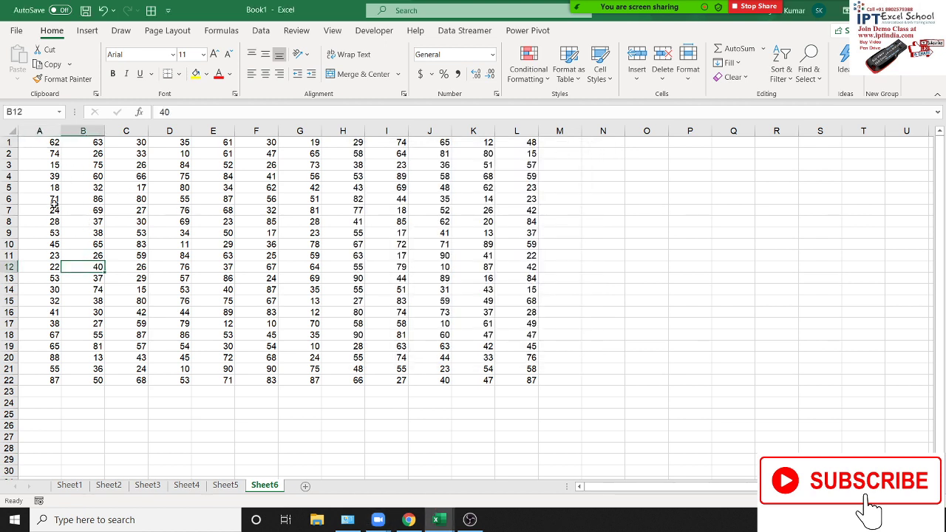
click(42, 143)
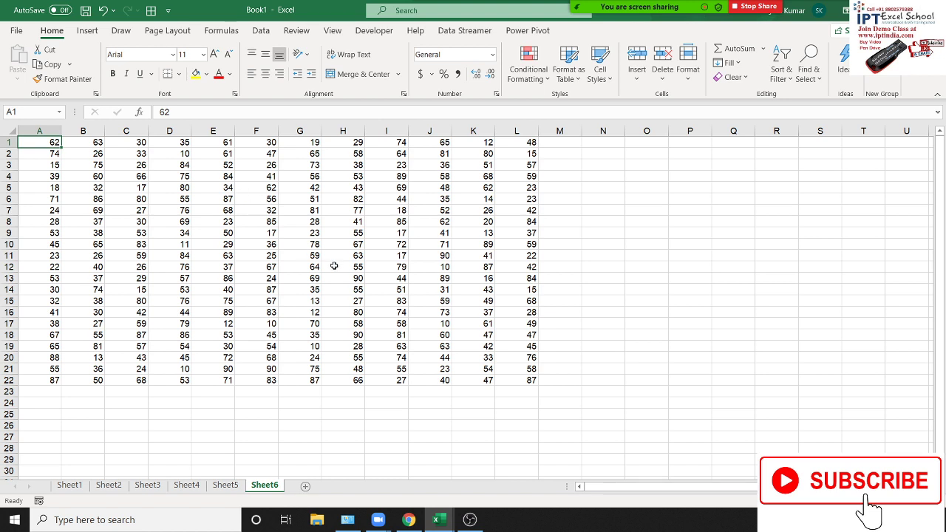
key(Right)
key(Right)
key(Right)
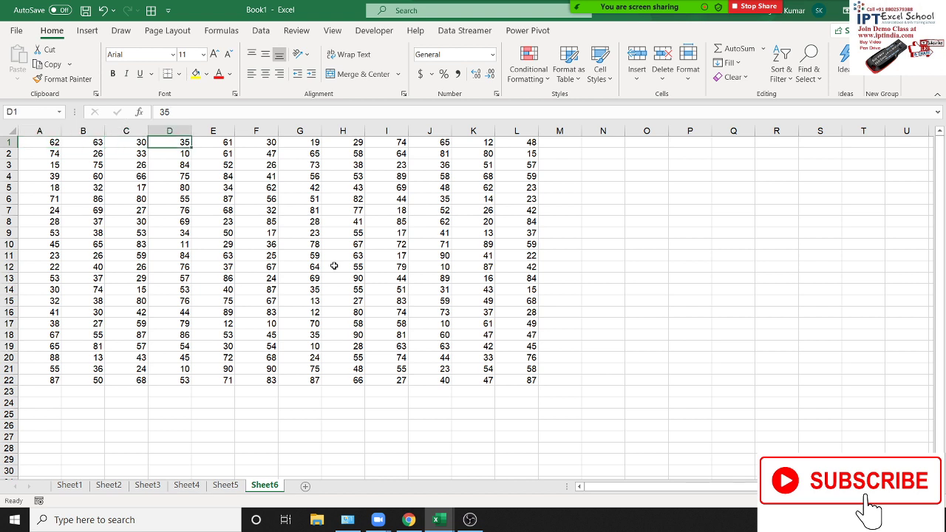
key(ctrl+Right)
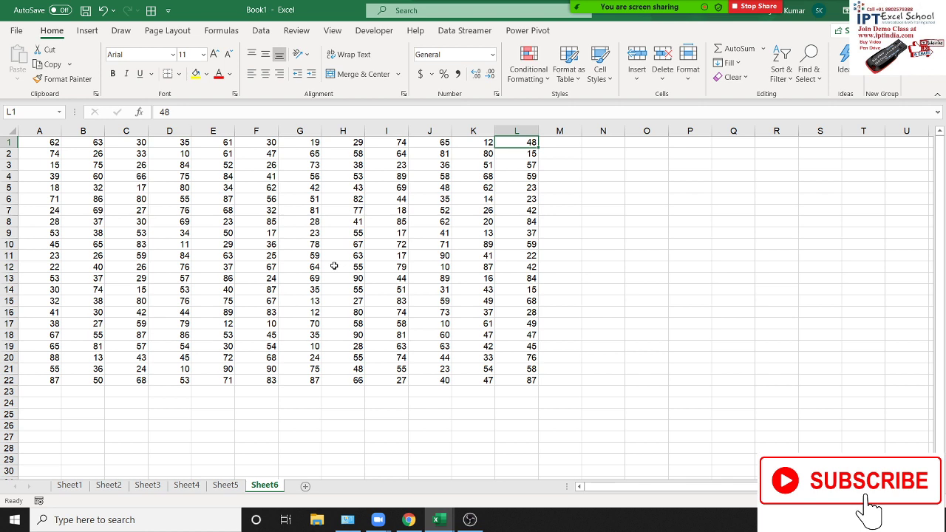
key(ctrl+Down)
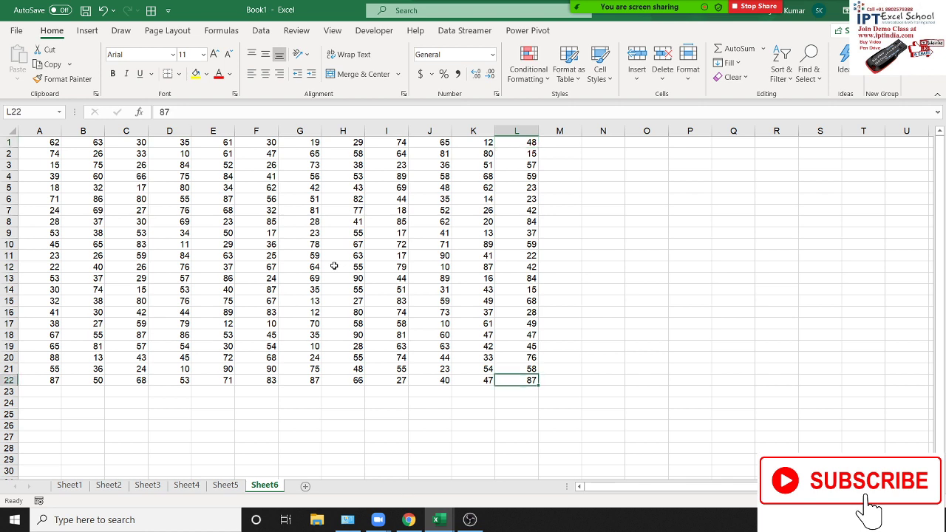
key(ctrl+Left)
key(ctrl+Up)
key(ctrl+Down)
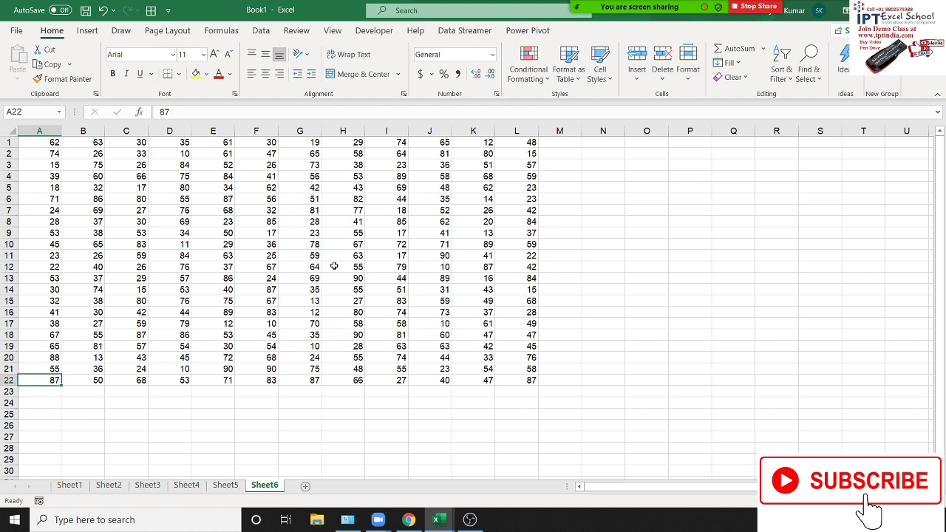
key(ctrl+Up)
key(ctrl+Right)
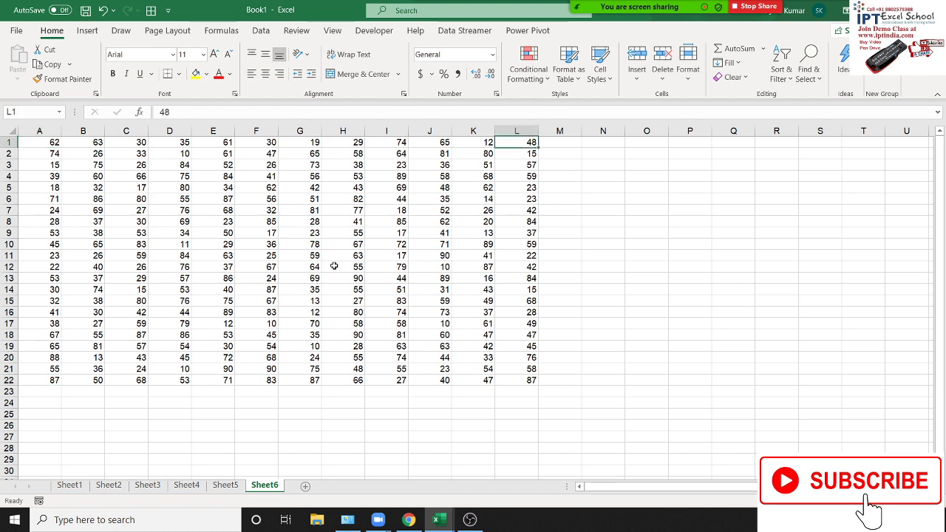
key(ctrl+Down)
key(ctrl+Left)
key(ctrl+Up)
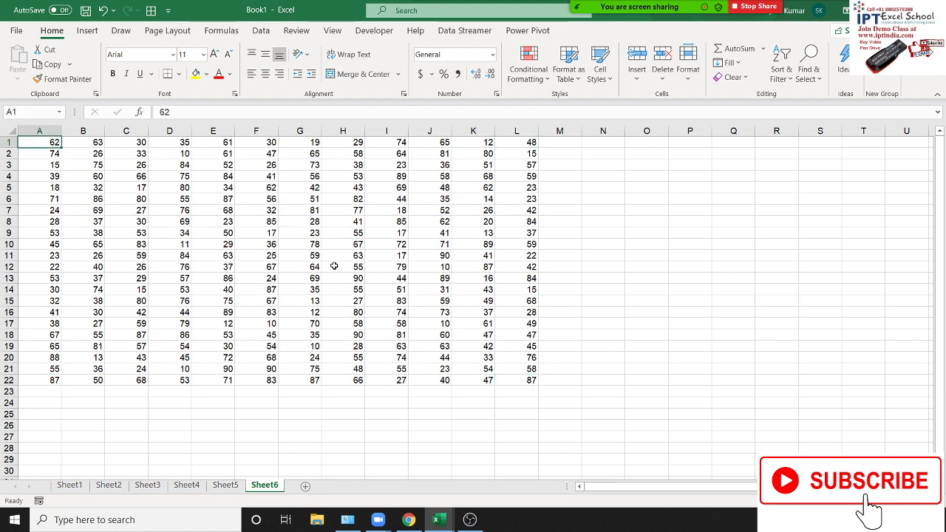
key(ctrl+Down)
key(ctrl+Up)
key(ctrl+Down)
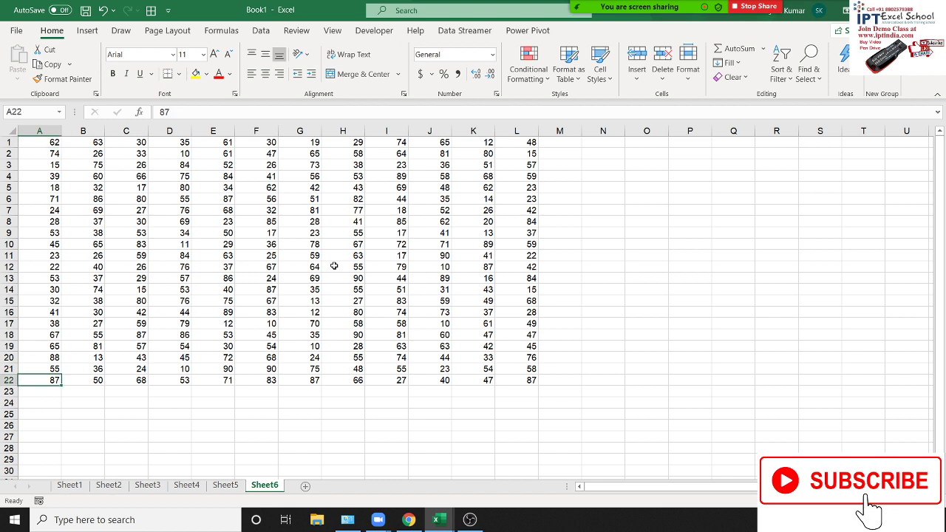
key(ctrl+Right)
key(ctrl+Up)
key(ctrl+Left)
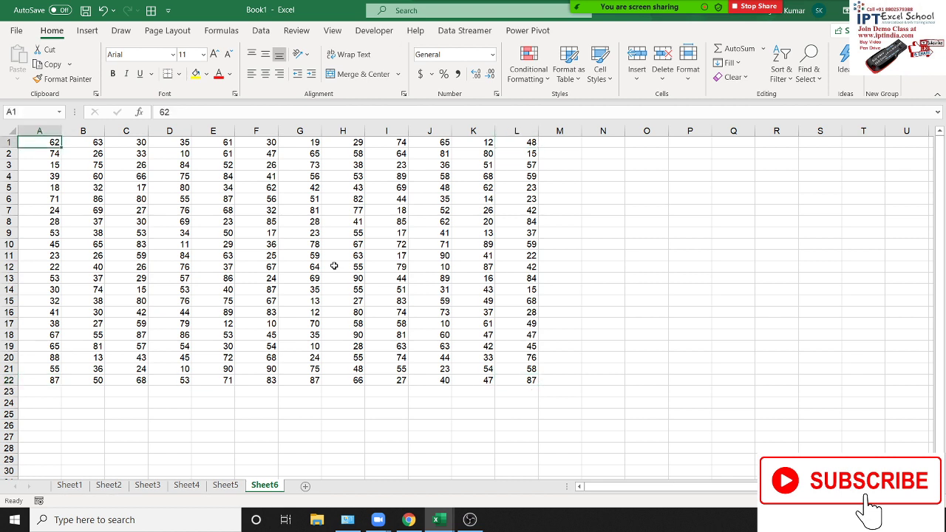
Clear the value 53 from cell A9
key(Down)
key(Down)
key(Down)
key(Down)
key(Down)
key(Down)
key(Down)
key(Up)
key(Up)
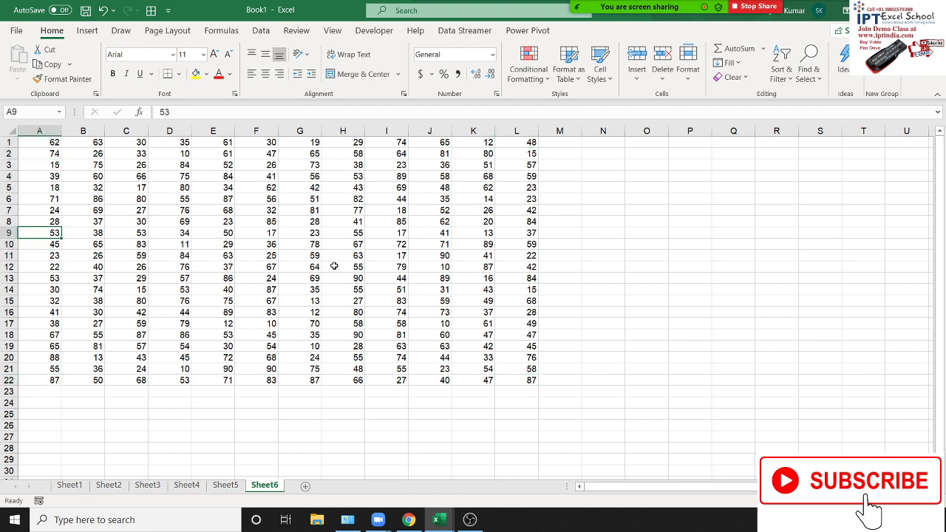
key(Delete)
Jump from A1 to the gap below A8 and enter 54 in cell A9
click(48, 153)
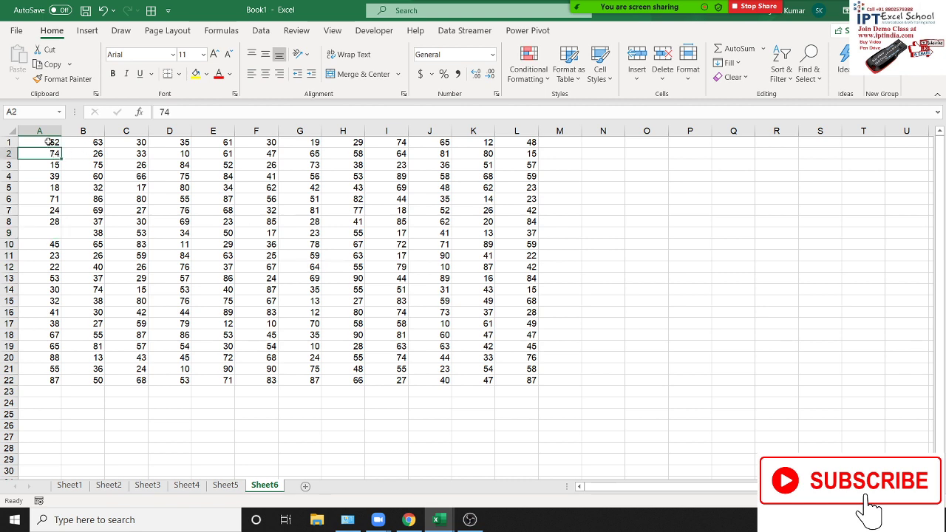
click(48, 142)
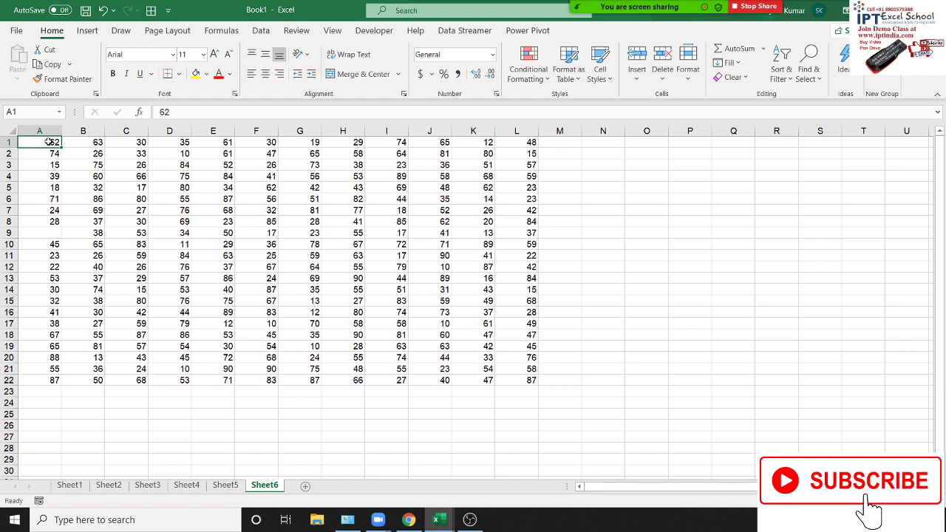
key(ctrl+Down)
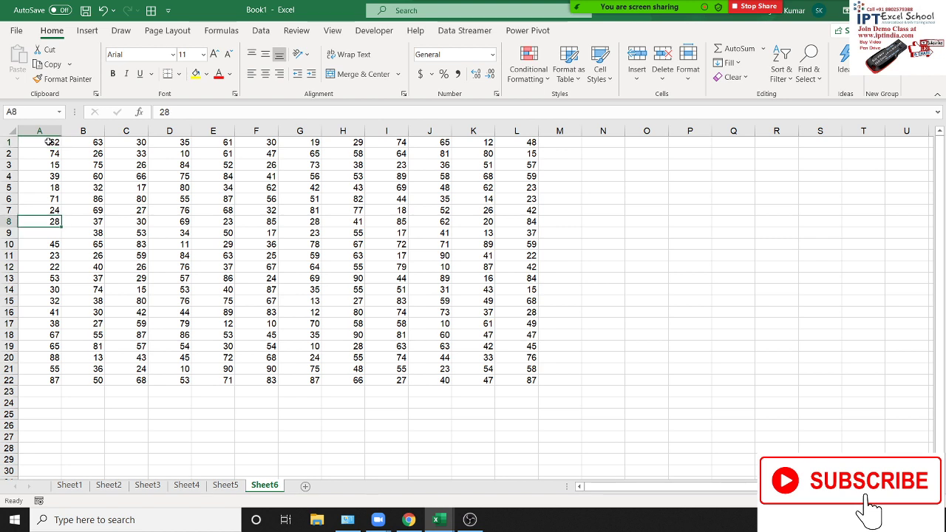
key(Down)
text(54)
key(Return)
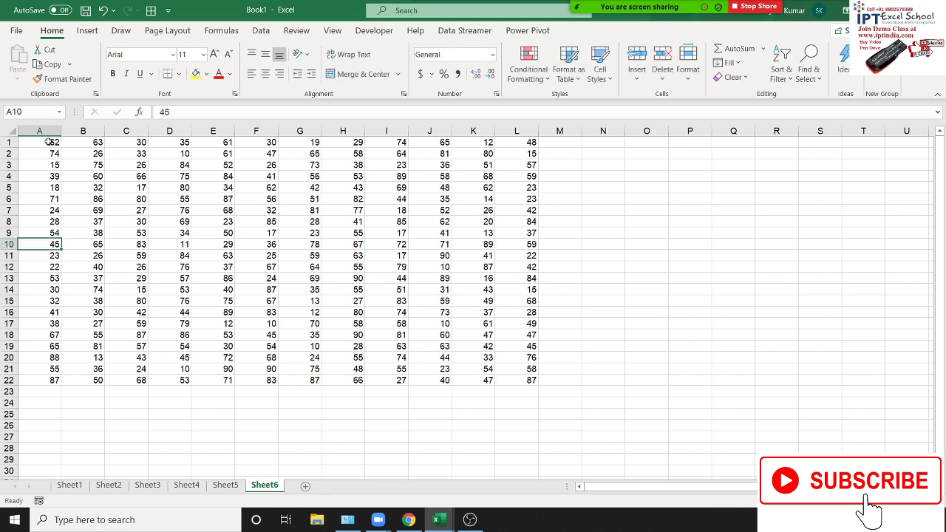
click(49, 141)
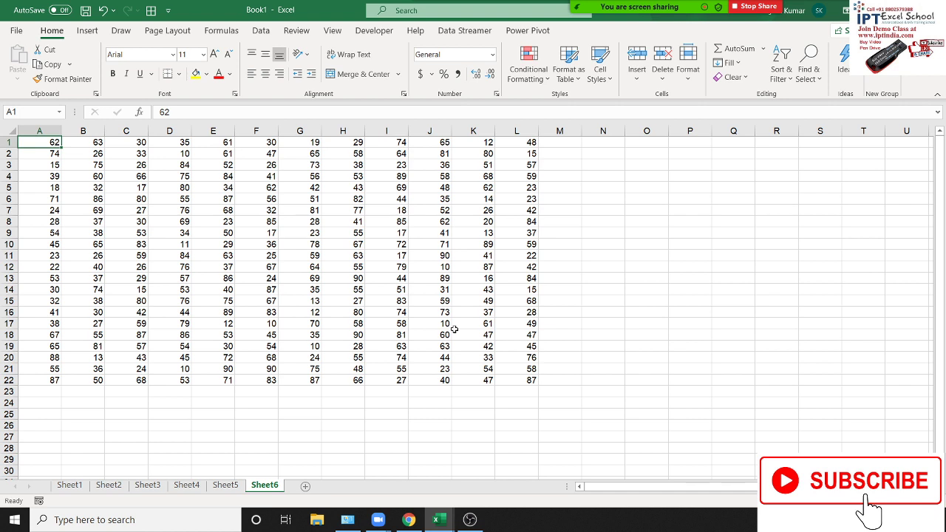
Select A1:L22 with Ctrl+Shift+Right and Down, returning to A1 and repeating in both orders
key(ctrl+shift+Right)
key(ctrl+shift+Down)
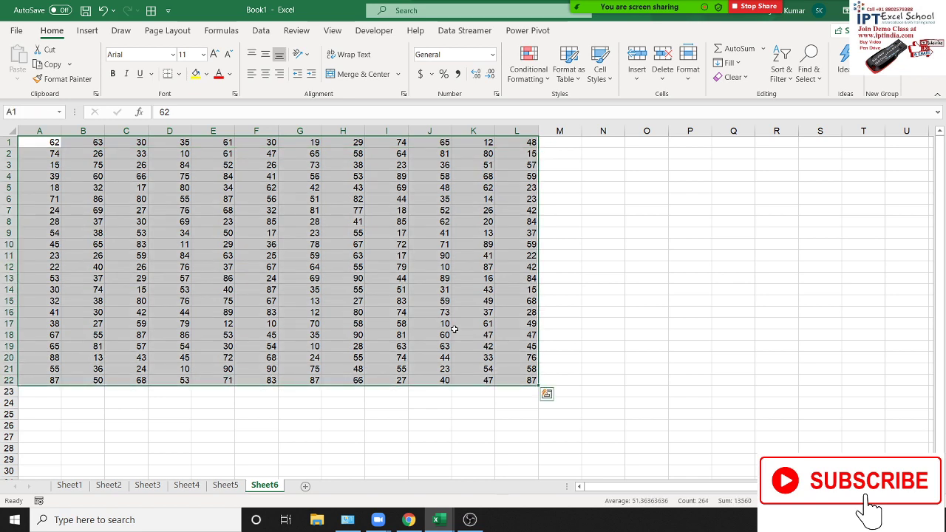
key(ctrl+Home)
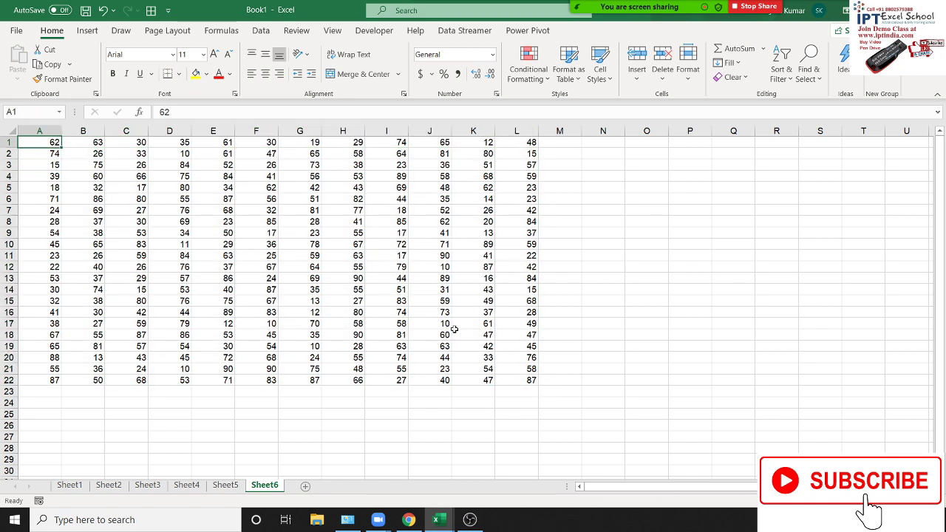
key(ctrl+shift+Down)
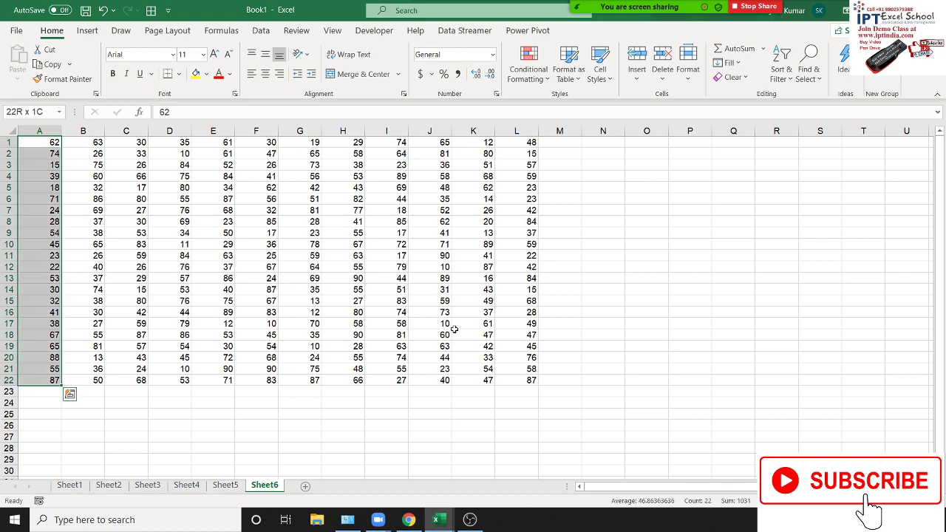
key(ctrl+shift+Right)
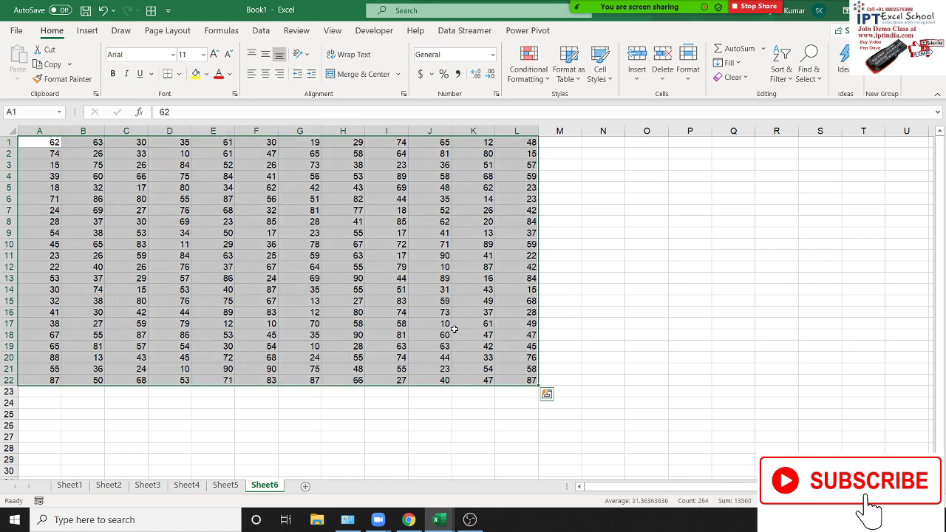
key(ctrl+Home)
key(ctrl+shift+Down)
key(ctrl+shift+Right)
click(160, 180)
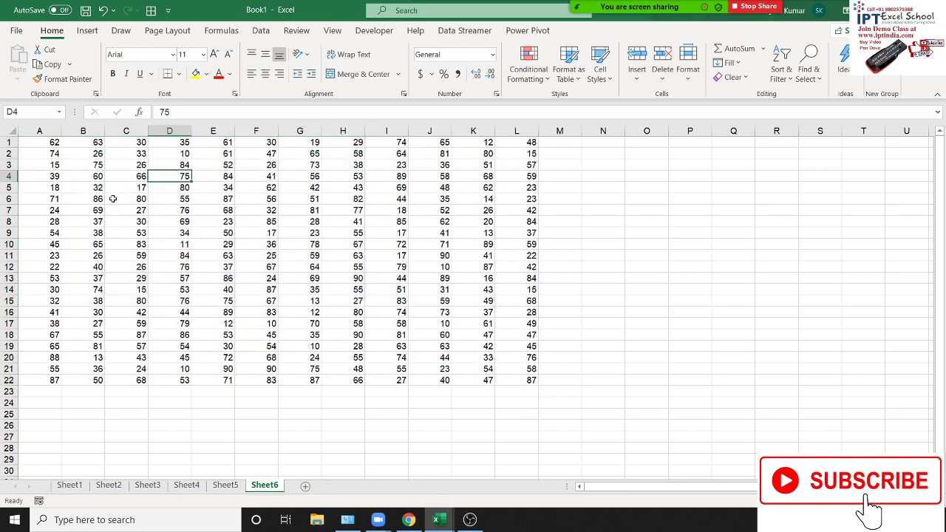
click(43, 168)
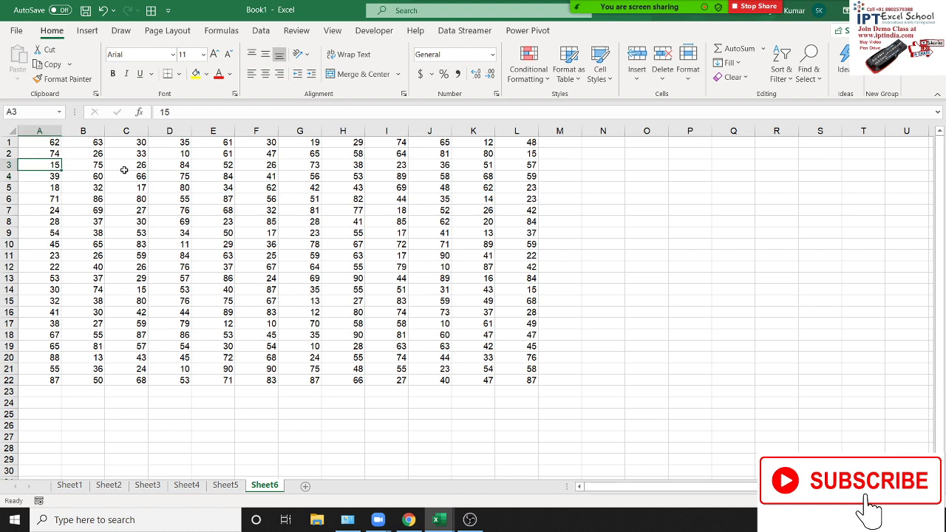
ctrl+click(160, 165)
ctrl+click(171, 230)
ctrl+click(251, 253)
ctrl+click(289, 189)
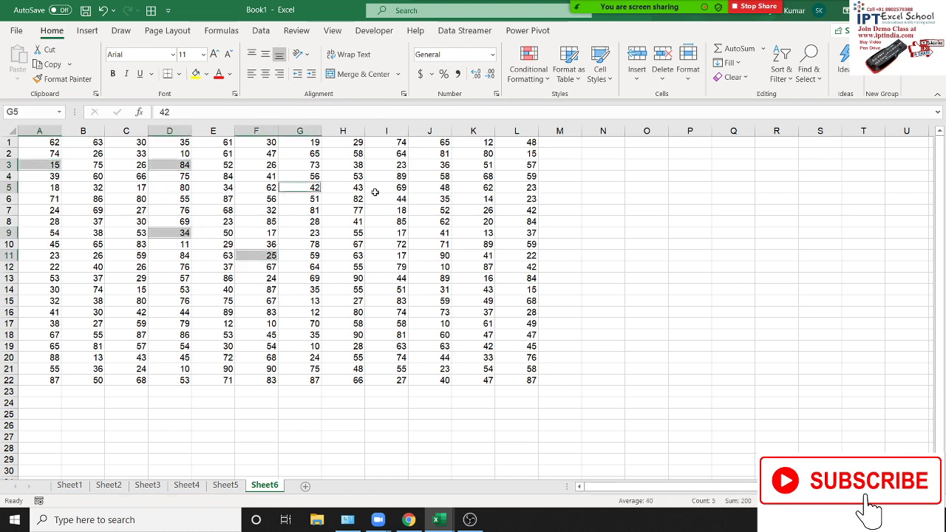
drag(391, 187, 391, 199)
ctrl+click(392, 266)
ctrl+click(303, 324)
ctrl+click(126, 334)
ctrl+click(88, 300)
ctrl+click(88, 232)
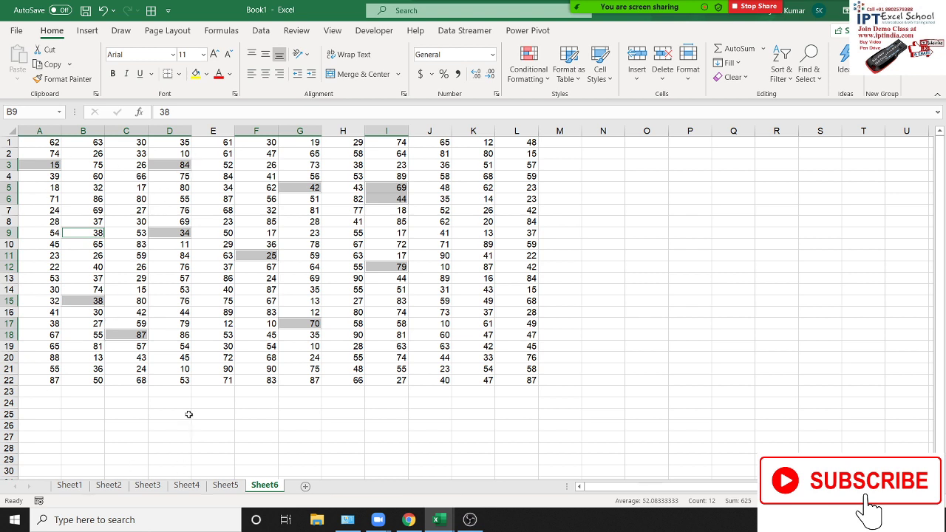
click(195, 74)
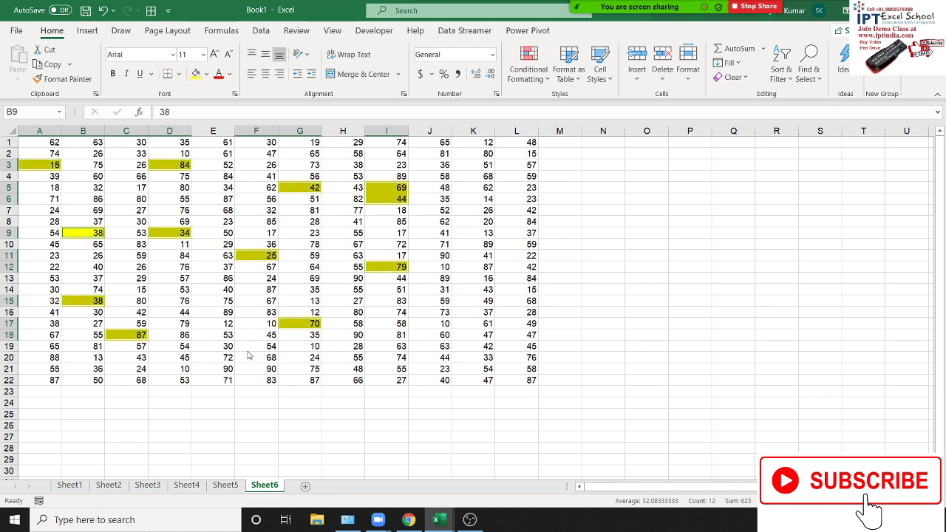
key(ctrl+c)
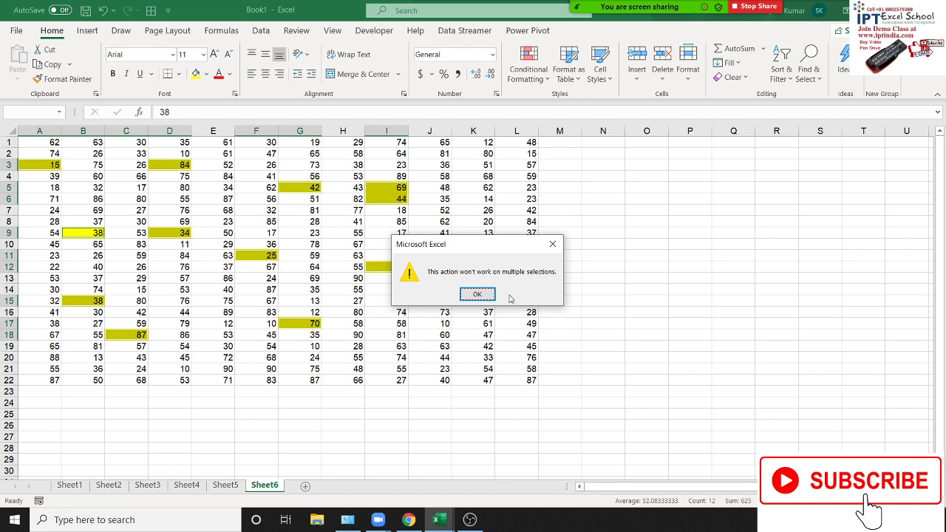
click(477, 296)
key(ctrl+z)
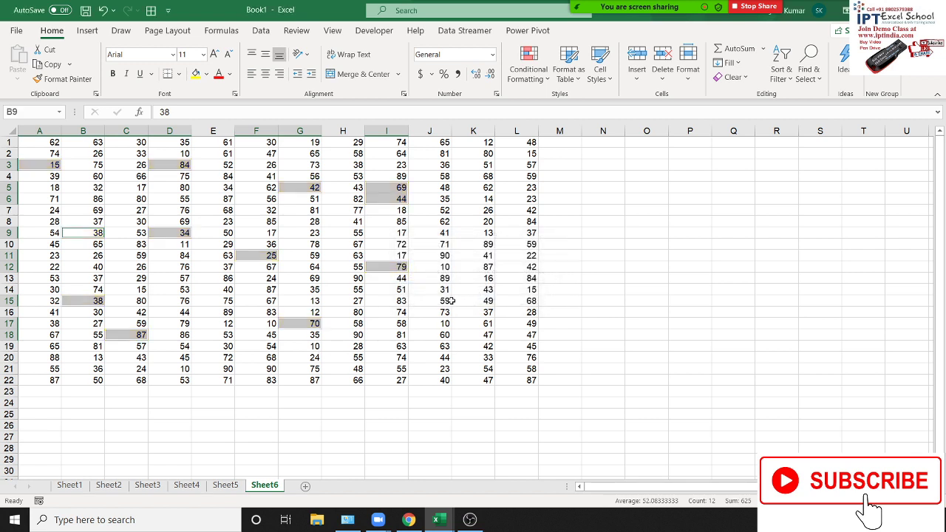
click(450, 300)
click(252, 247)
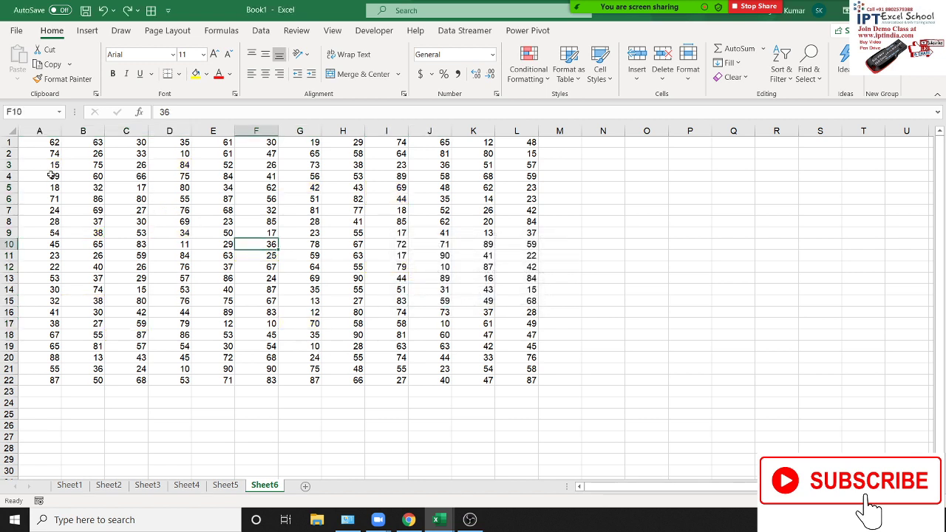
Select the scattered cells A1, C1, E1, A6, C6 and E6 together
click(45, 144)
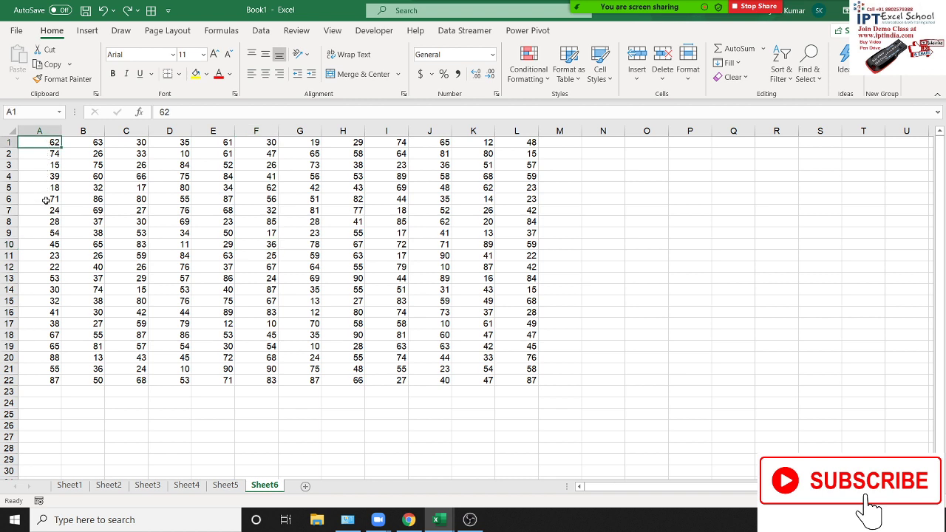
ctrl+click(140, 142)
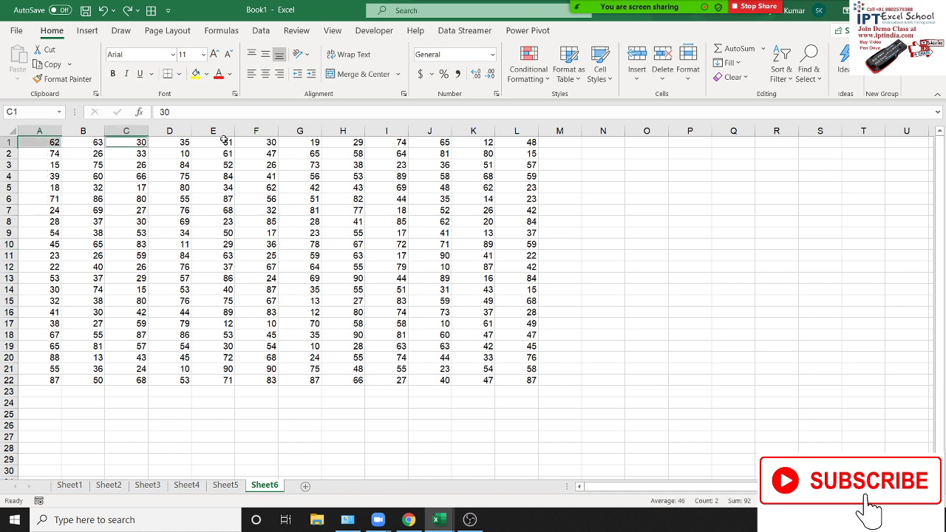
ctrl+click(228, 142)
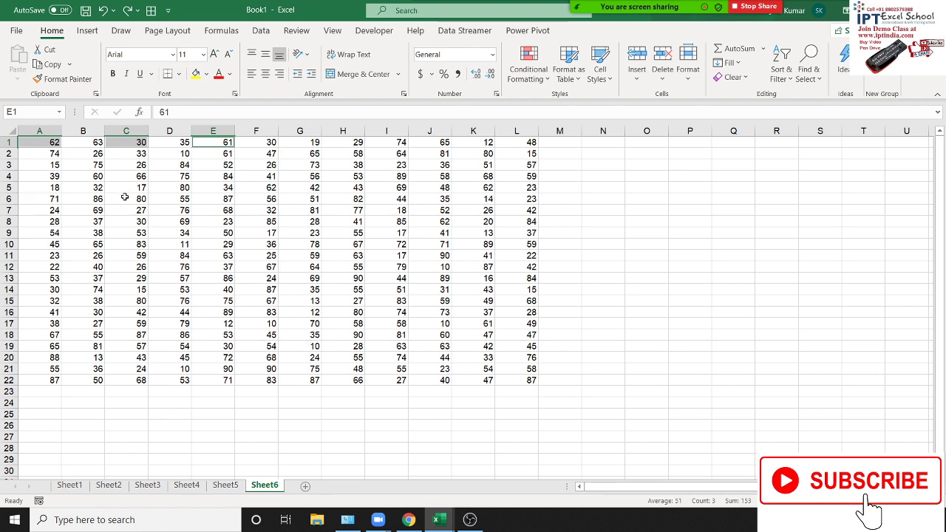
ctrl+click(46, 199)
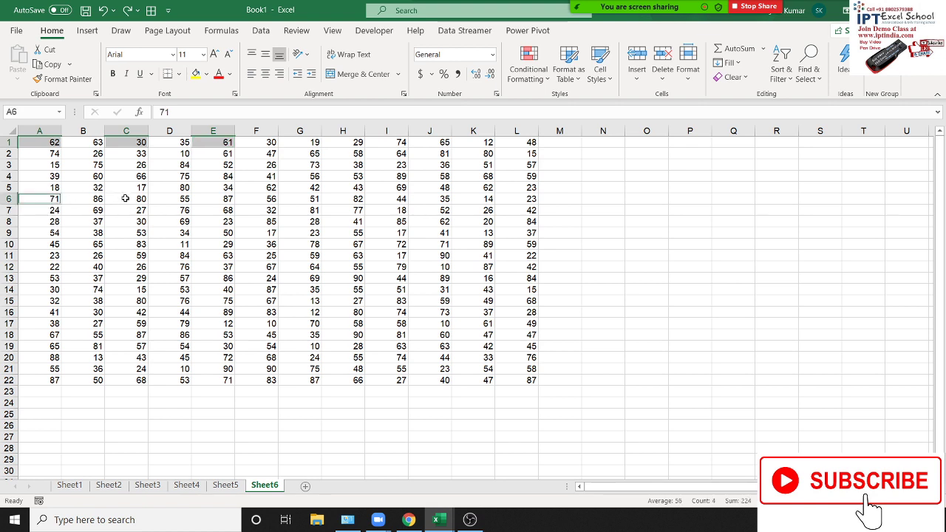
ctrl+click(126, 198)
ctrl+click(216, 201)
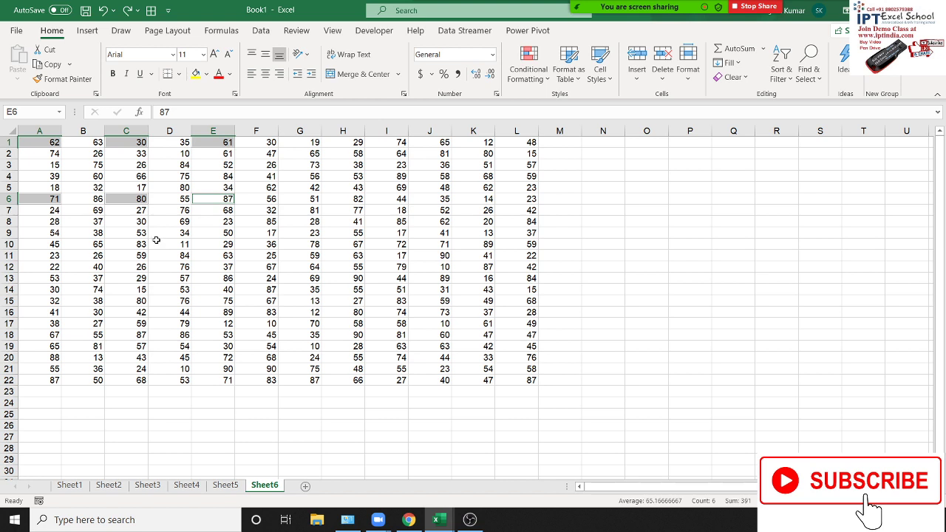
Copy the six cells and paste them as a compact block at N1
key(ctrl+c)
click(602, 142)
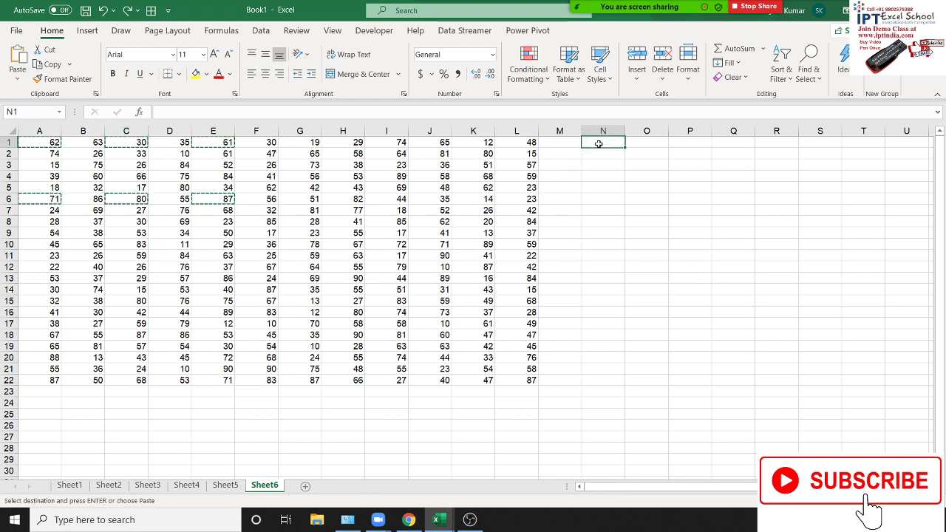
key(ctrl+v)
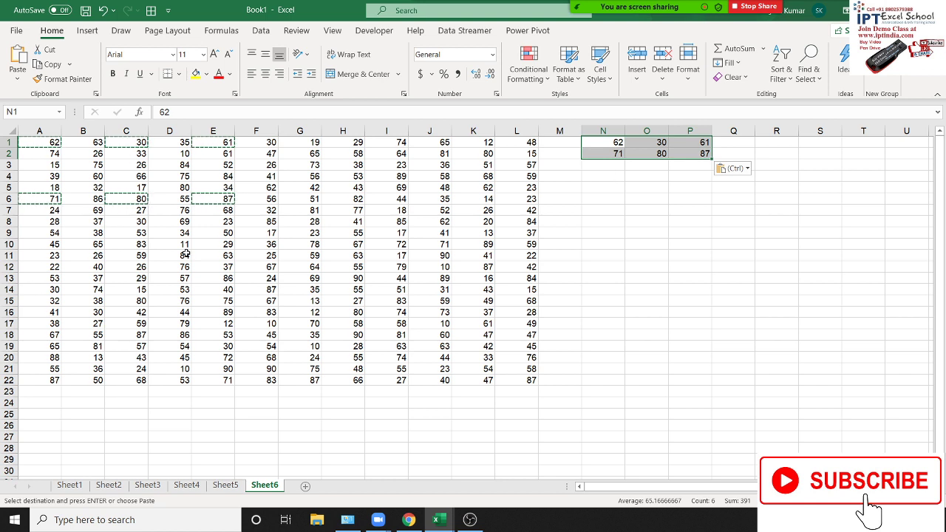
key(Escape)
Begin a new multi-cell selection with A1 and C1
drag(130, 267, 129, 277)
click(50, 142)
ctrl+click(143, 145)
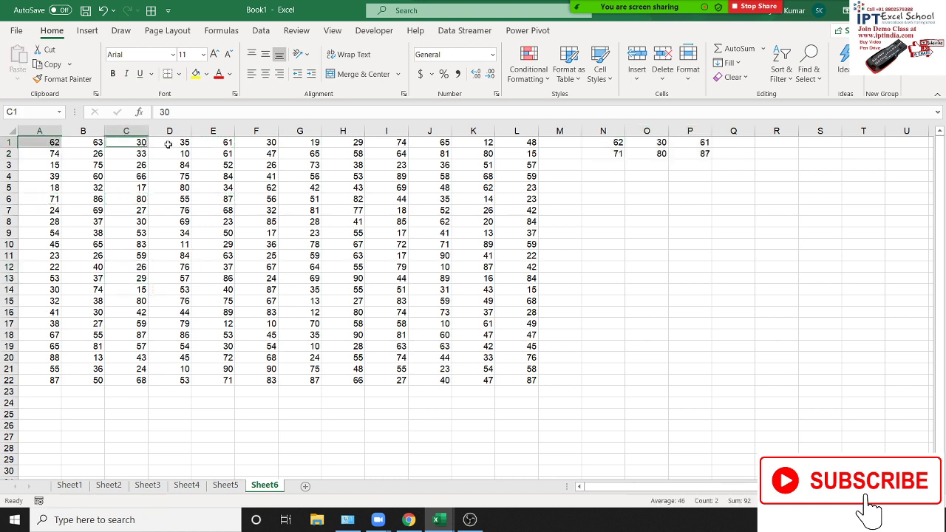
ctrl+click(210, 145)
ctrl+click(50, 210)
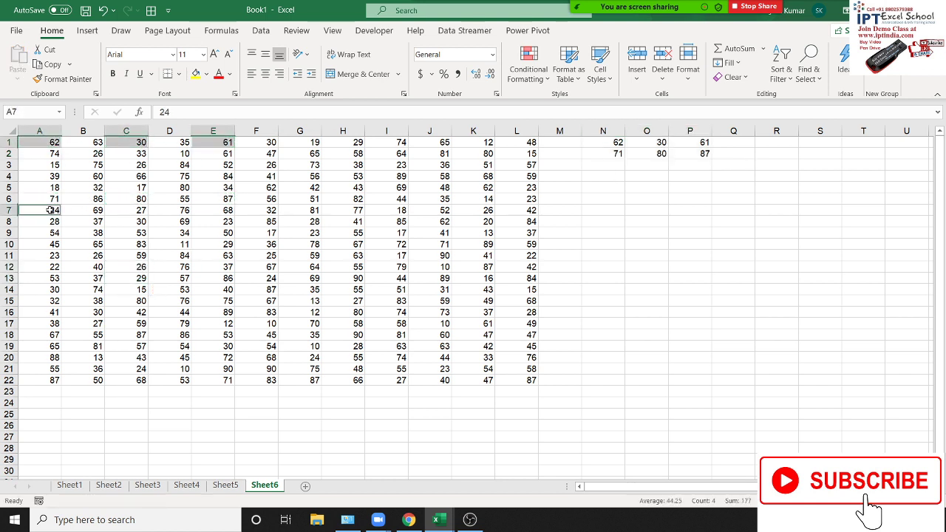
ctrl+click(137, 210)
key(ctrl+c)
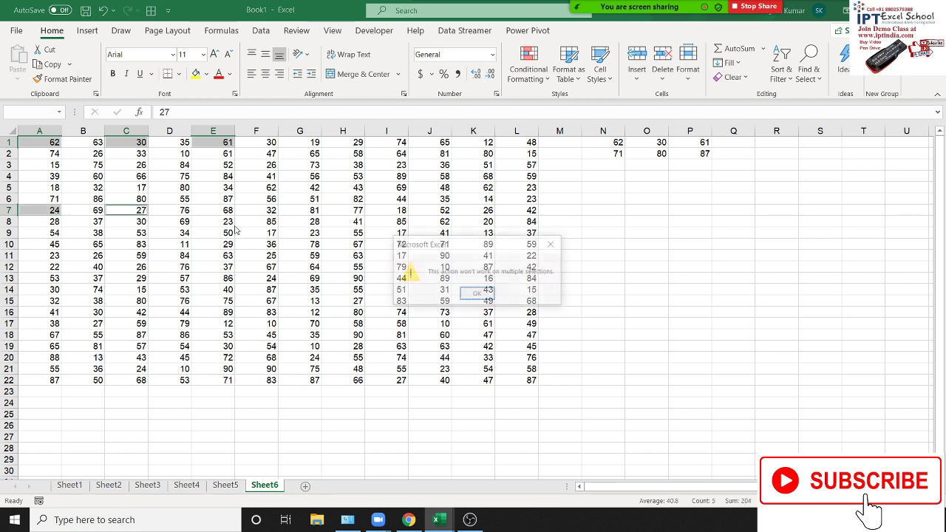
key(Return)
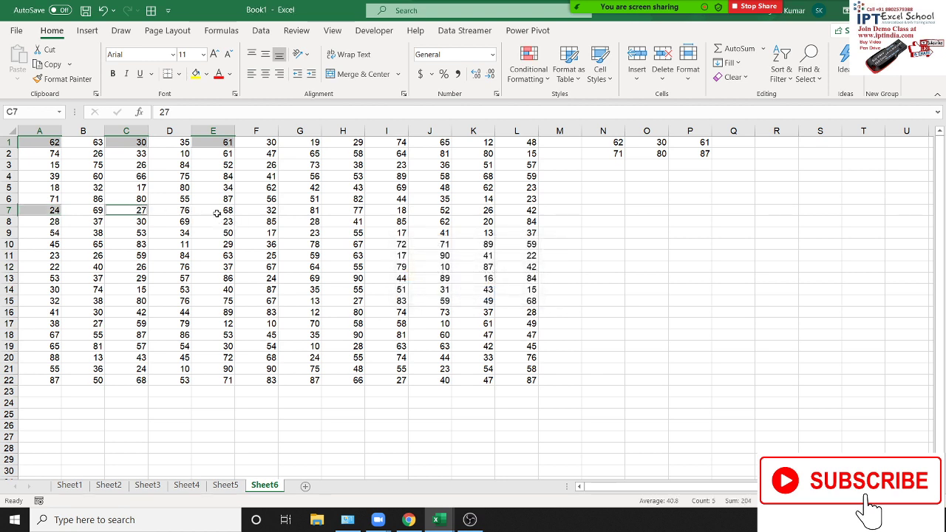
ctrl+click(263, 211)
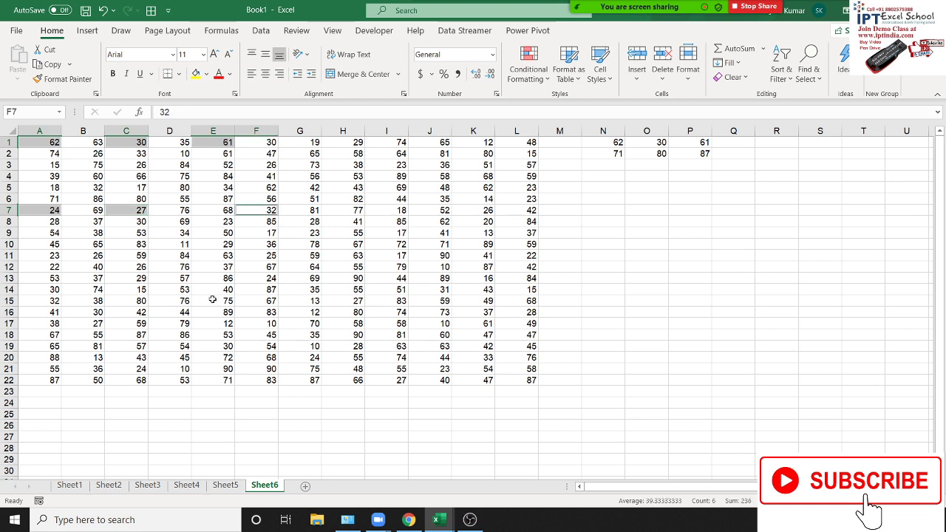
key(ctrl+c)
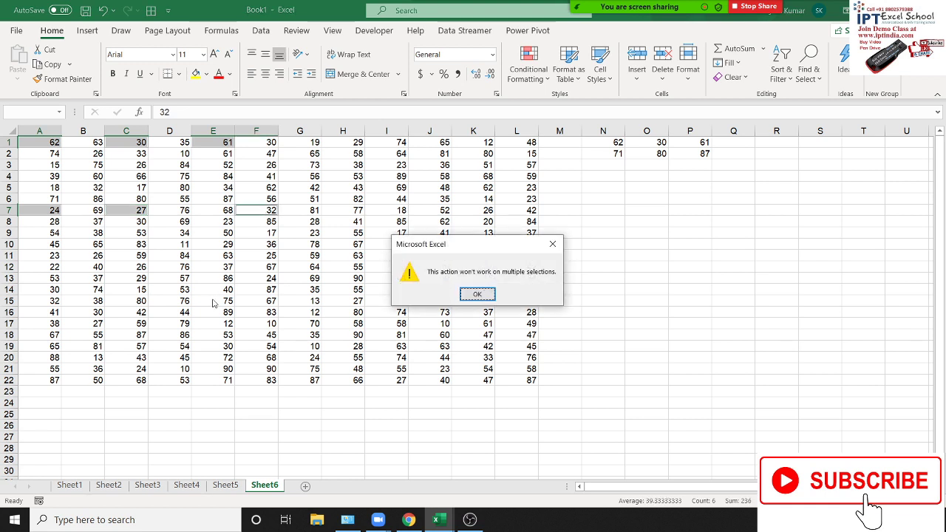
key(Return)
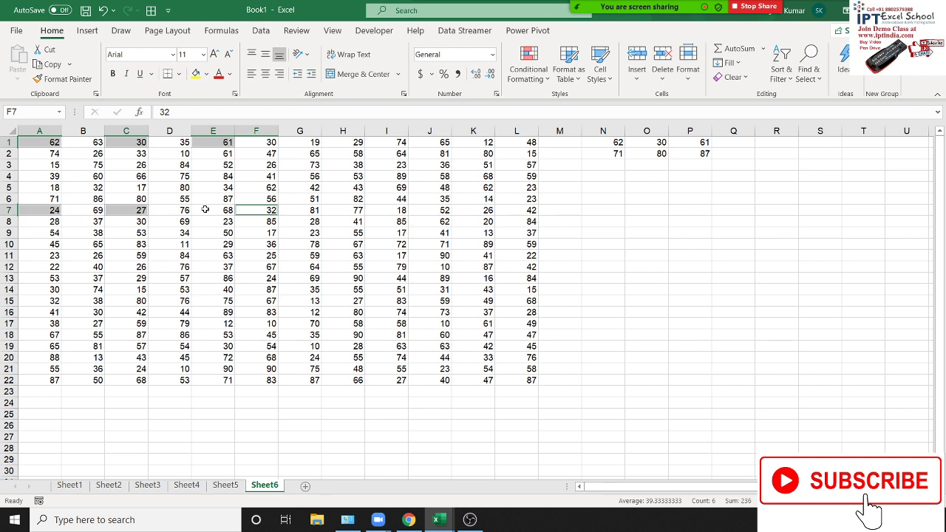
click(256, 177)
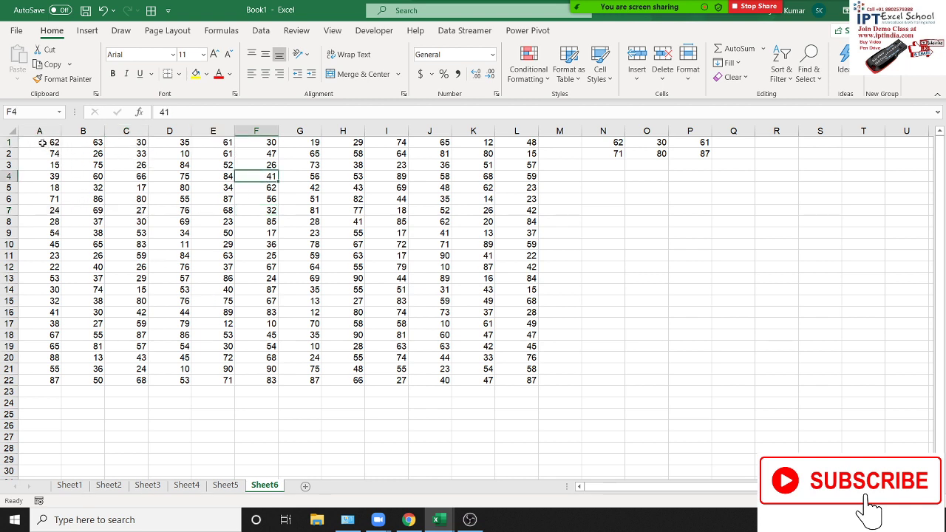
Select A1:D1, G1:I1, A6:D6 and G6:I6 as one multi-range selection
drag(45, 142, 177, 143)
drag(291, 142, 407, 141)
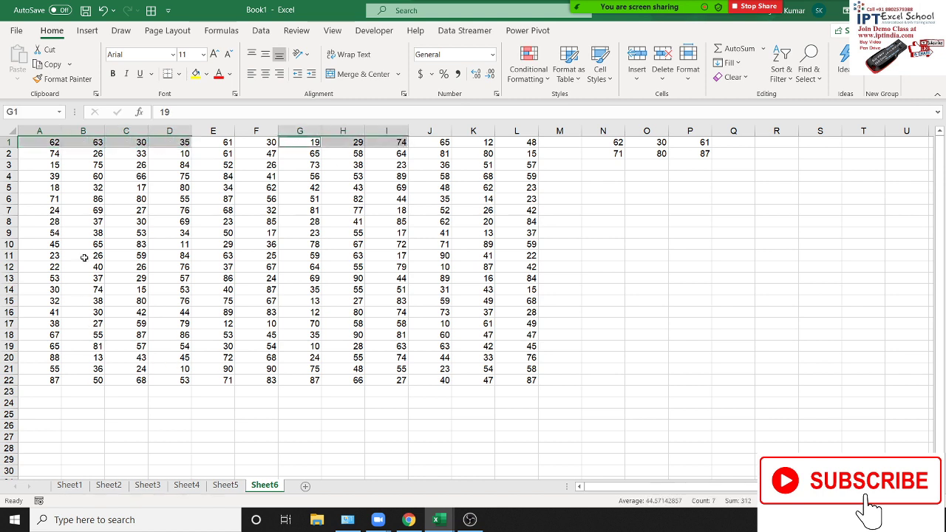
drag(49, 199, 188, 199)
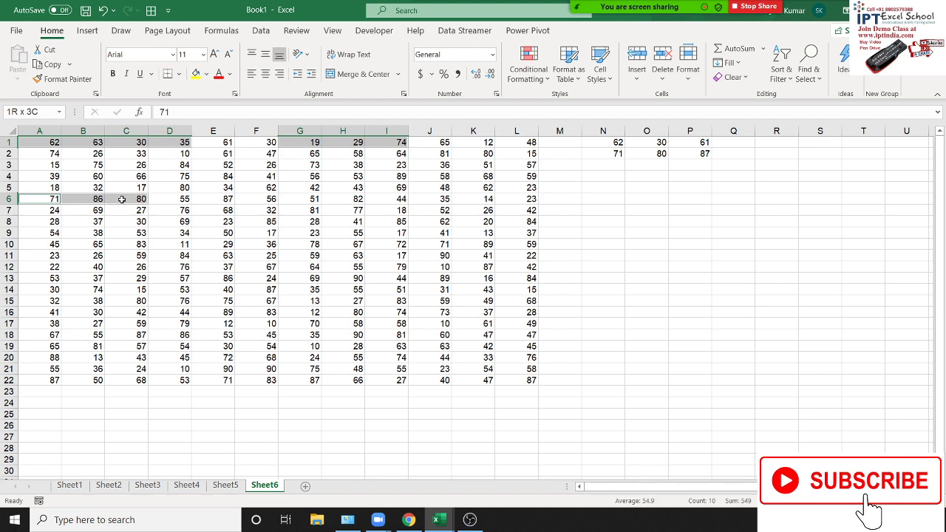
drag(295, 198, 378, 198)
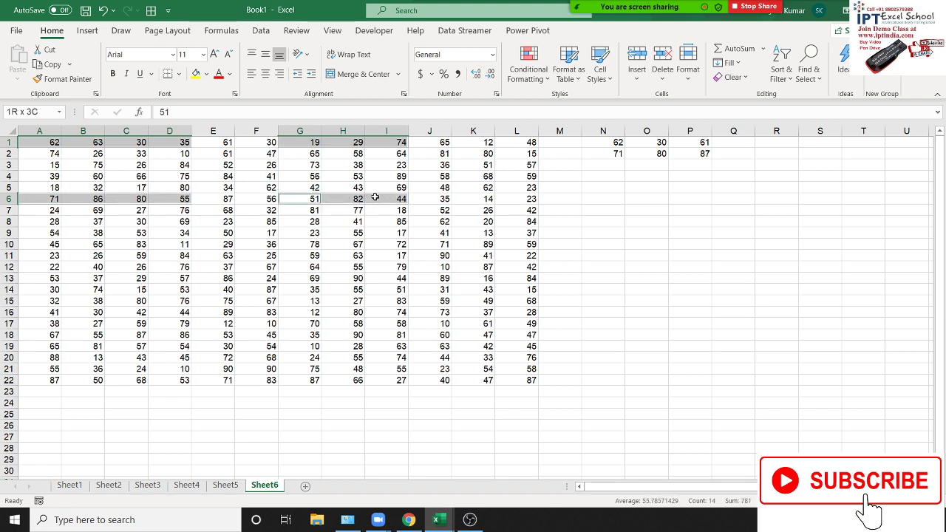
Copy the four ranges and paste them as one block at N5:T6
key(ctrl+c)
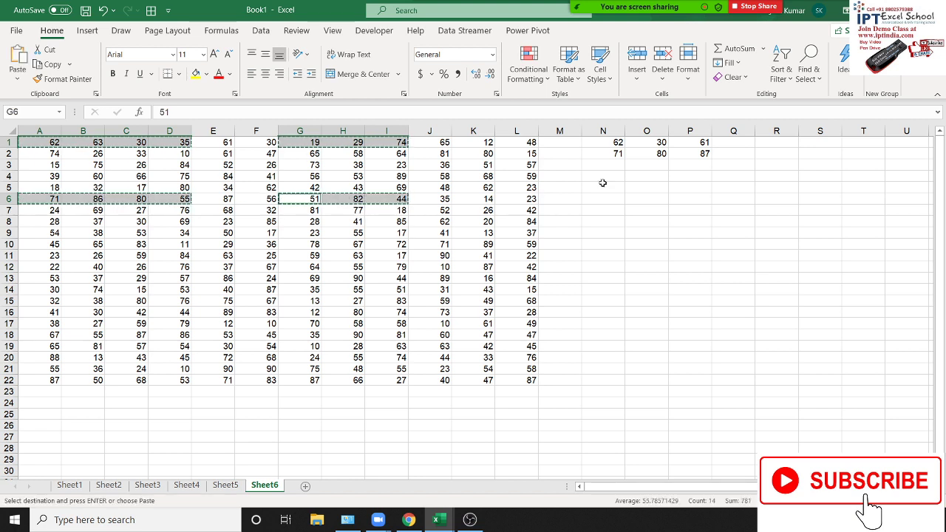
click(602, 186)
key(ctrl+v)
key(ctrl)
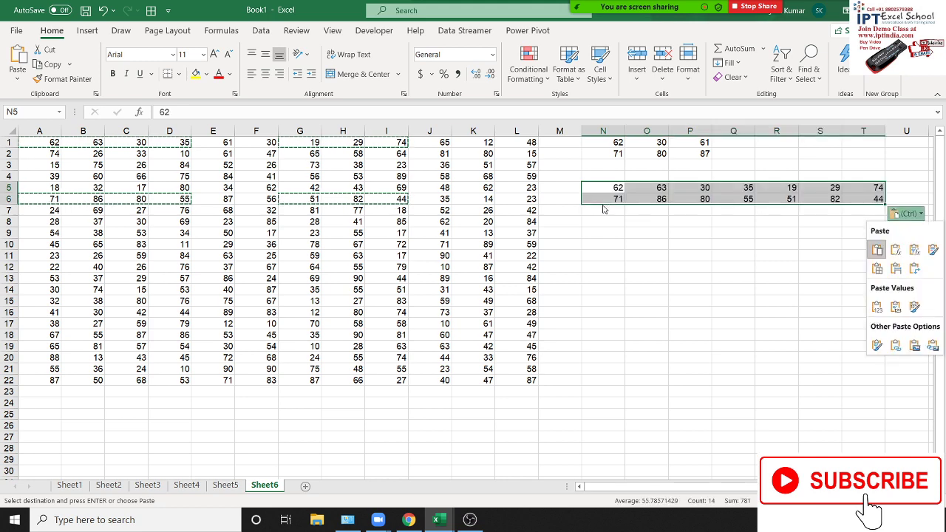
key(Escape)
Check the meeting participants list, cancel the pending copy, and move to cell G8
mouse_move(589, 28)
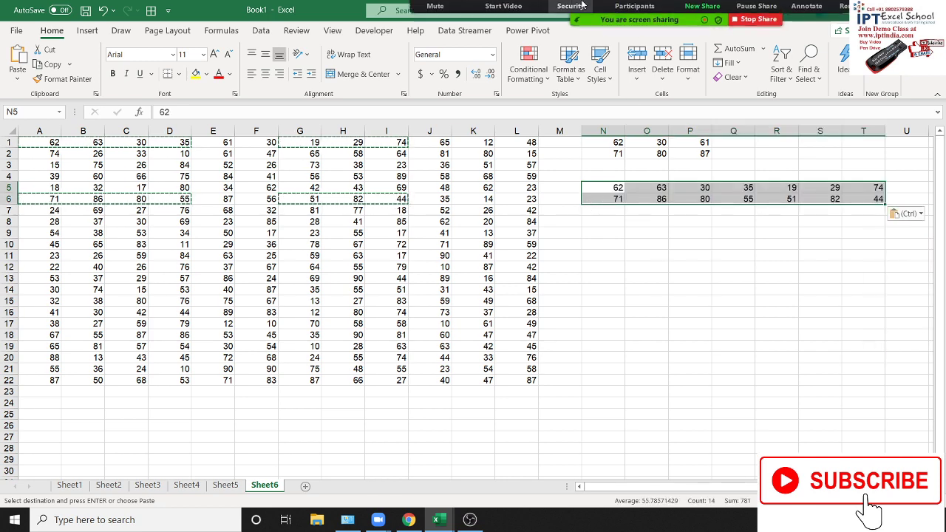
click(634, 16)
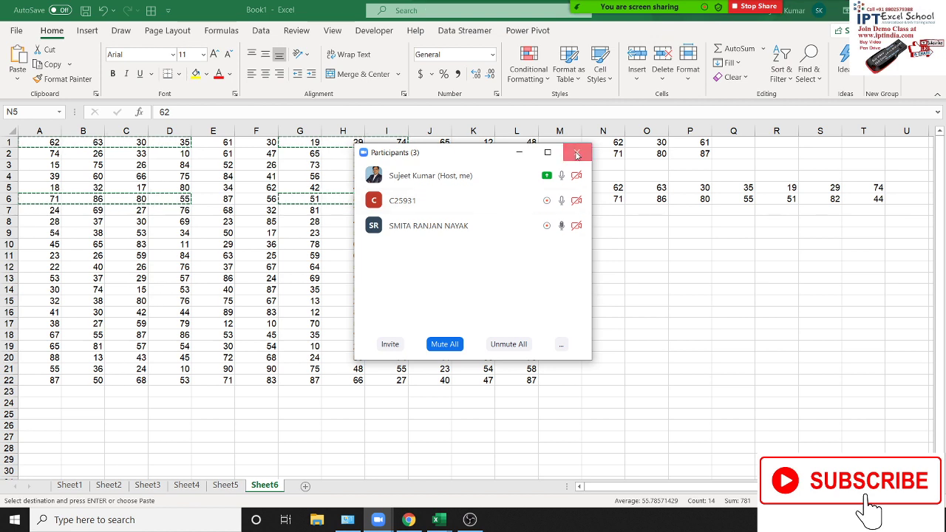
click(576, 152)
key(ctrl+a)
key(Escape)
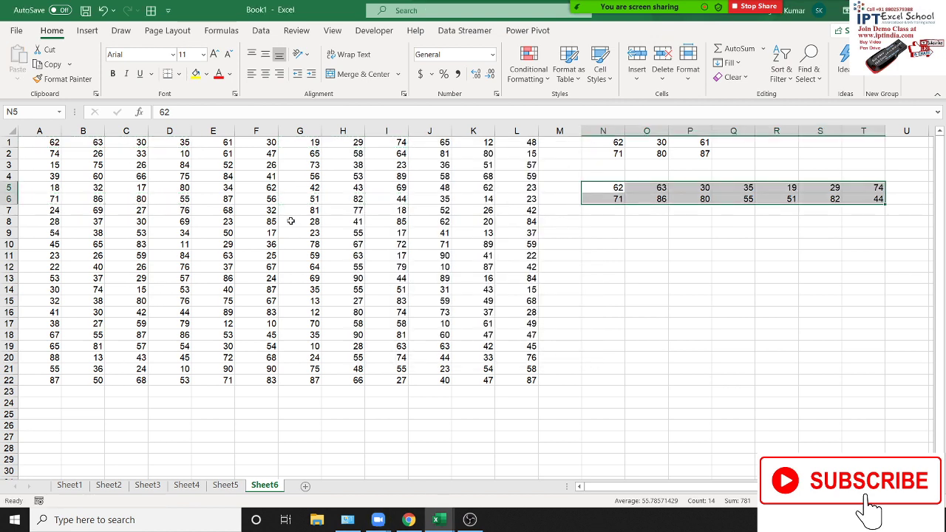
click(291, 221)
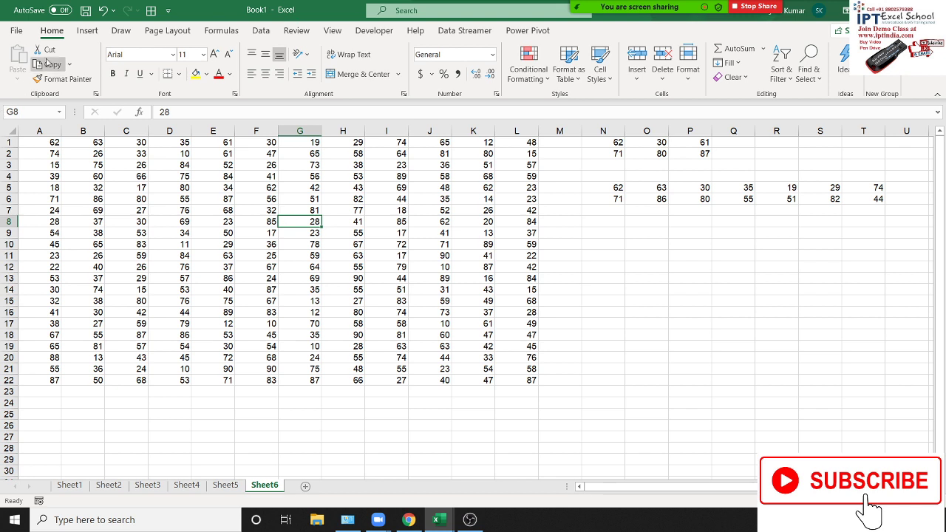
mouse_move(785, 6)
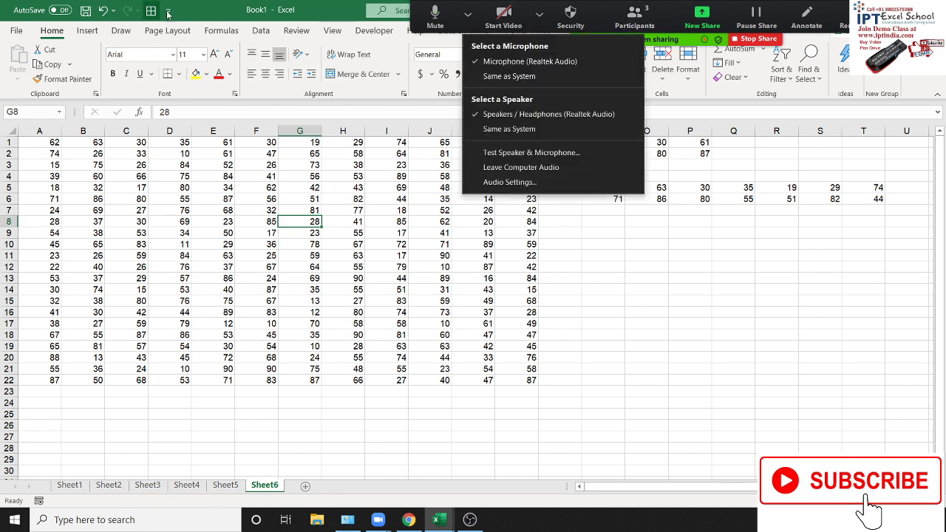
click(647, 22)
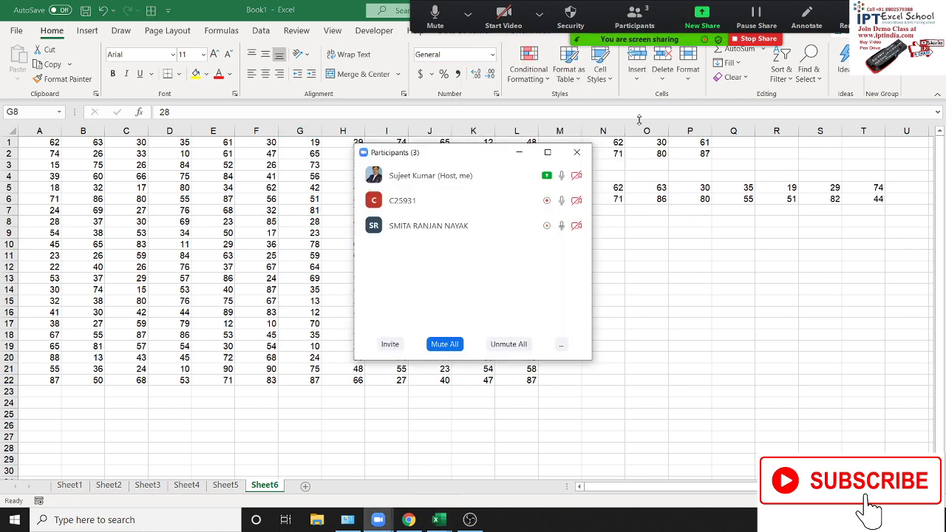
click(576, 150)
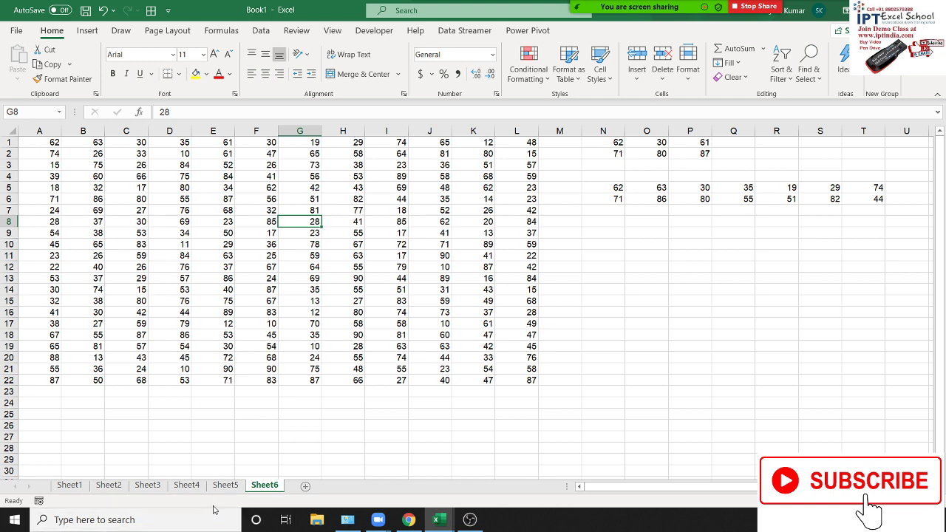
Flip through the sheet tabs from Sheet5 down to Sheet1 and back to Sheet5
click(226, 485)
click(187, 485)
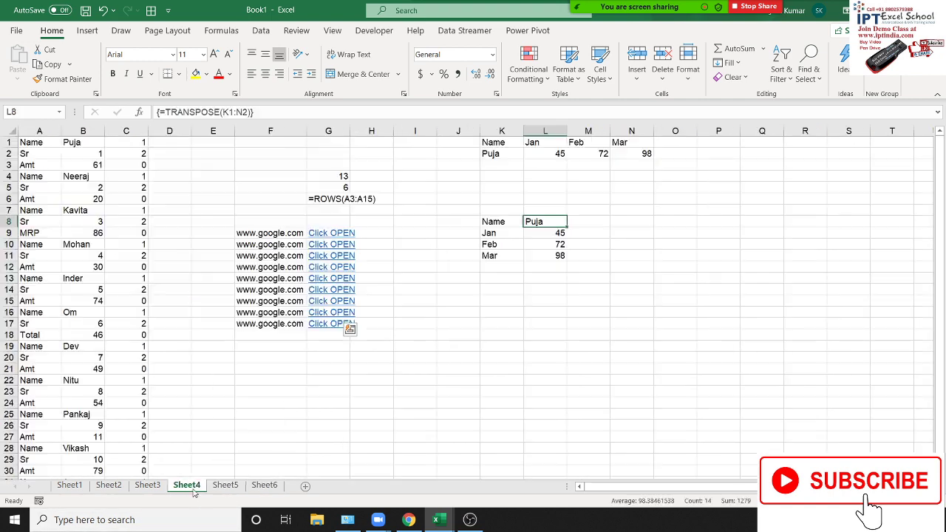
click(147, 488)
click(110, 487)
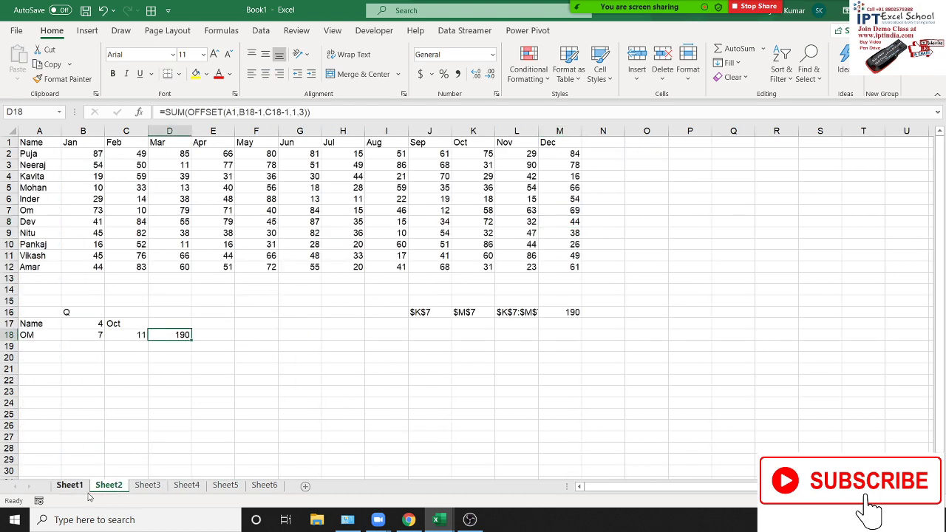
click(80, 489)
click(120, 488)
click(148, 487)
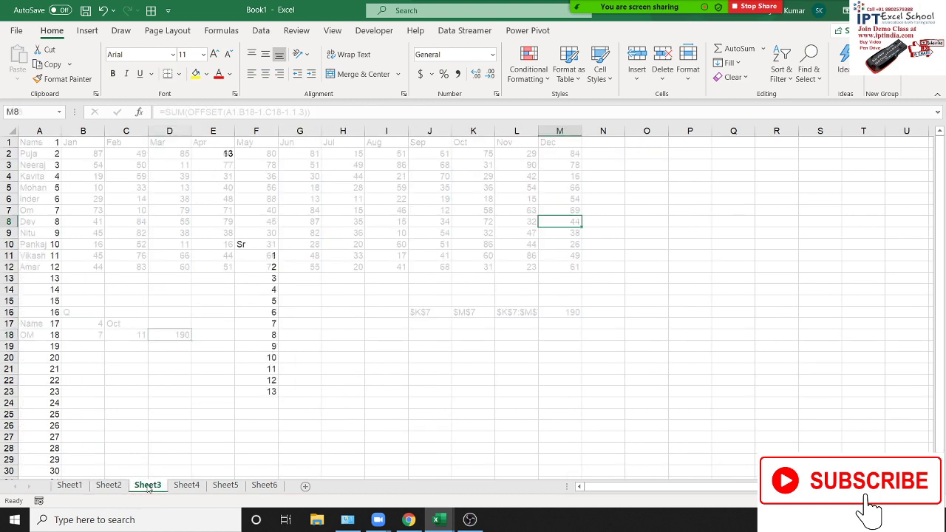
click(183, 488)
click(226, 488)
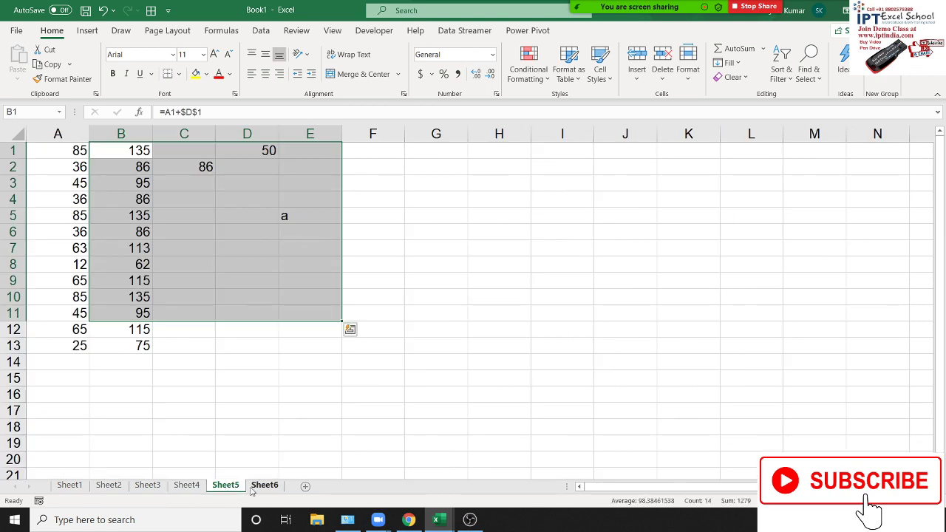
Back on Sheet6, select B3:Q21, then clear it by clicking cell G10
click(252, 489)
drag(733, 368, 82, 162)
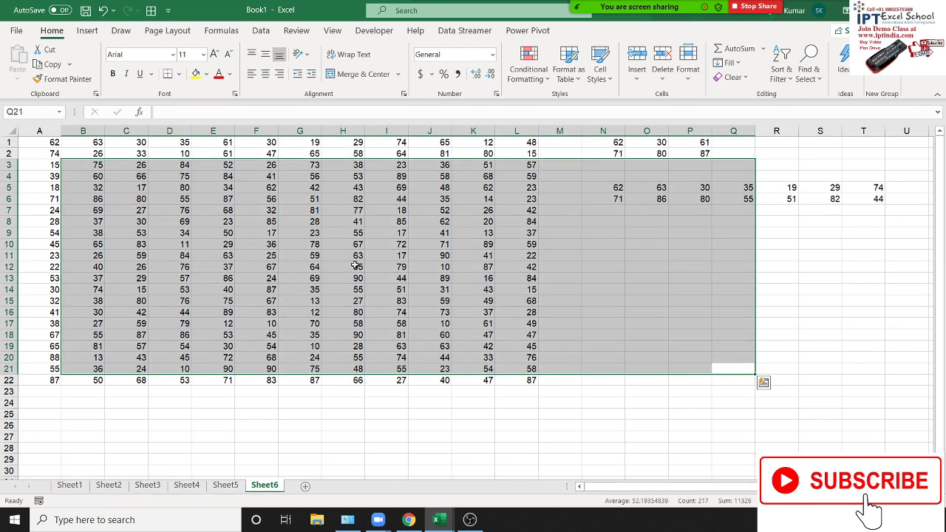
click(318, 244)
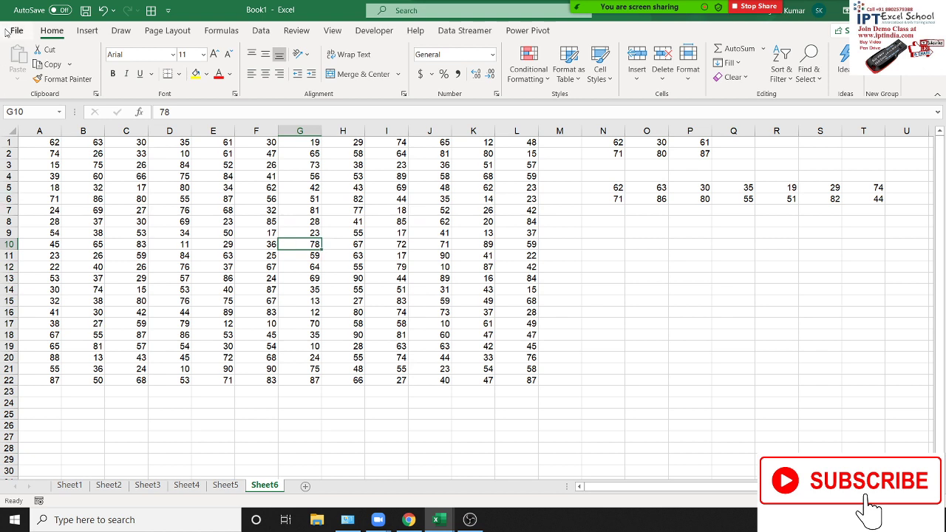
click(7, 32)
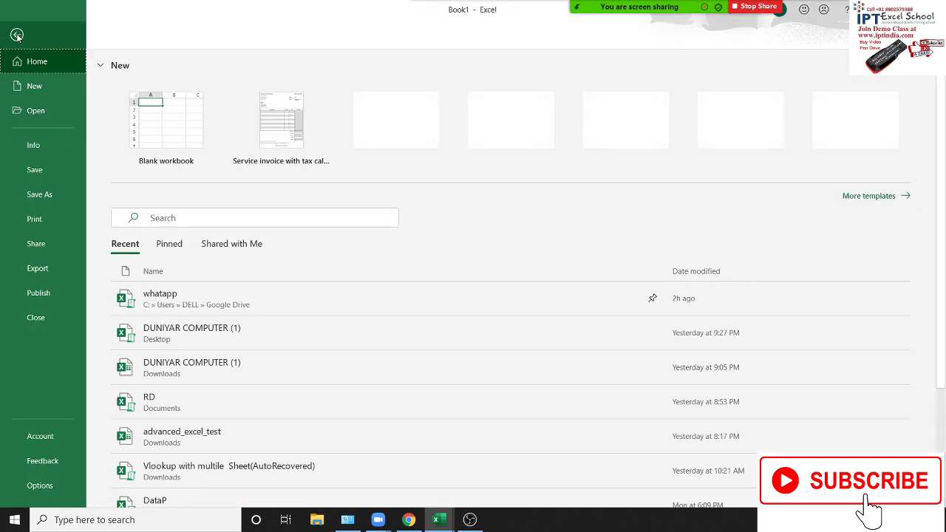
key(Escape)
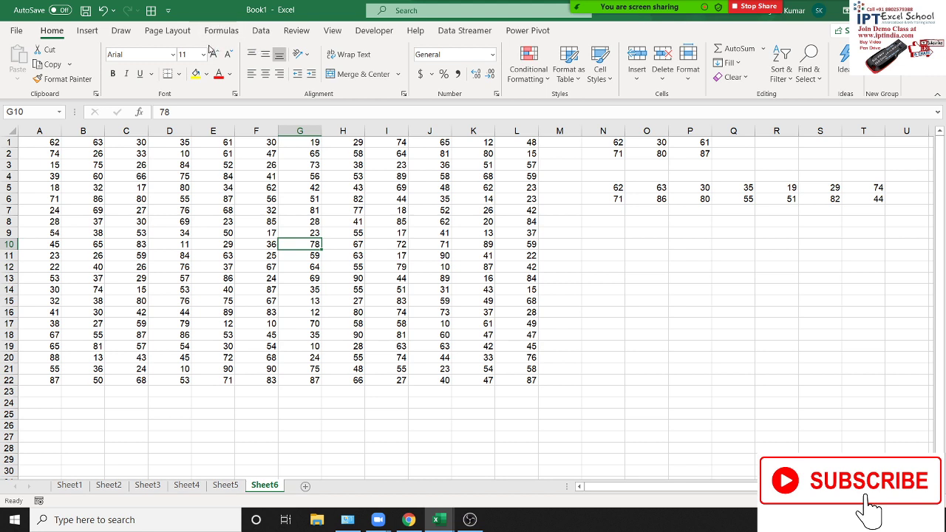
With N14 active, browse the Math & Trig functions on the Formulas tab
click(593, 286)
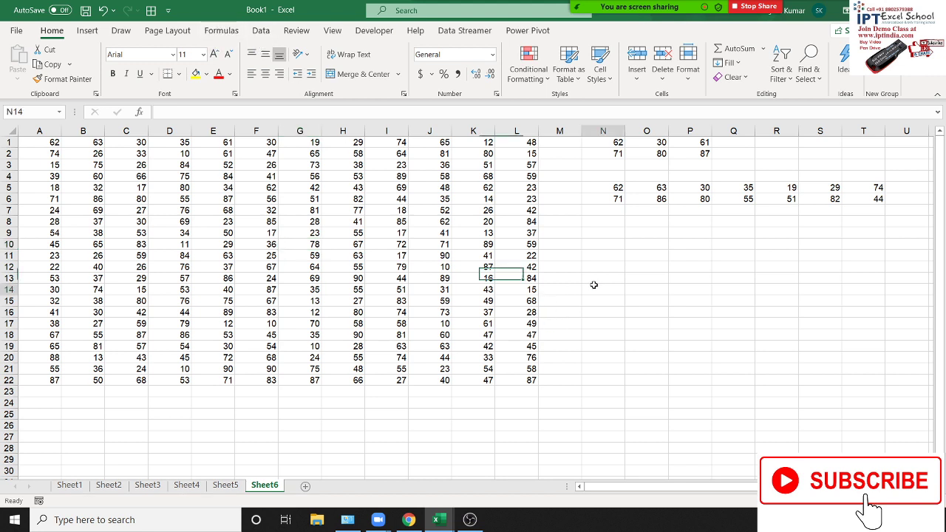
click(221, 31)
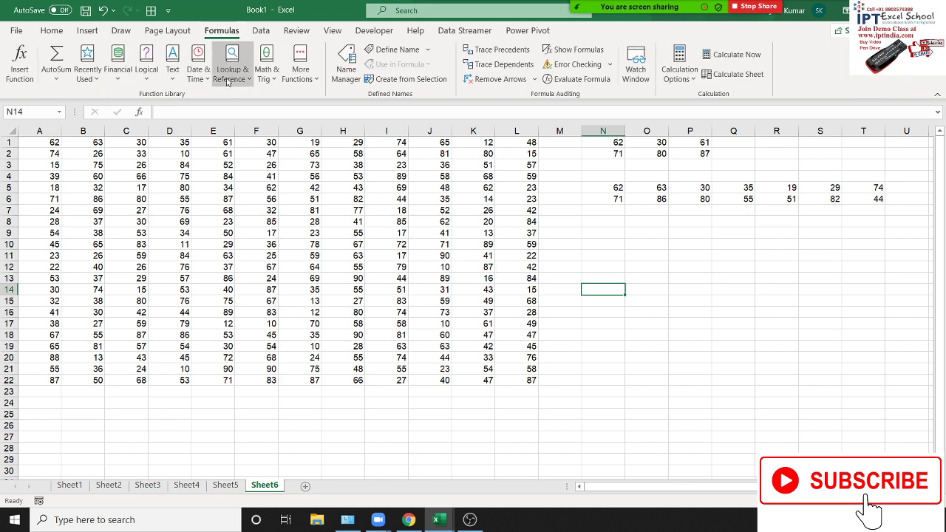
click(267, 70)
click(310, 77)
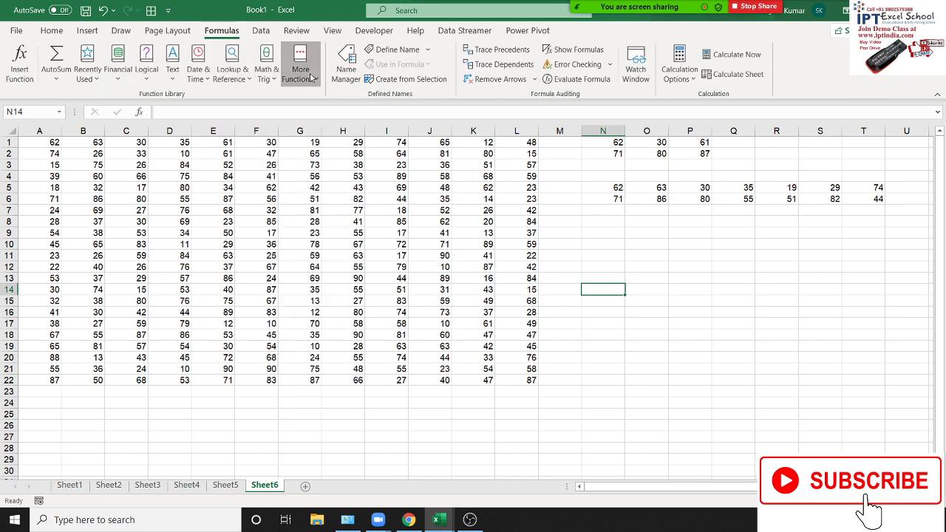
Browse the Engineering functions under More Functions, then select G7:I12
click(307, 74)
mouse_move(332, 114)
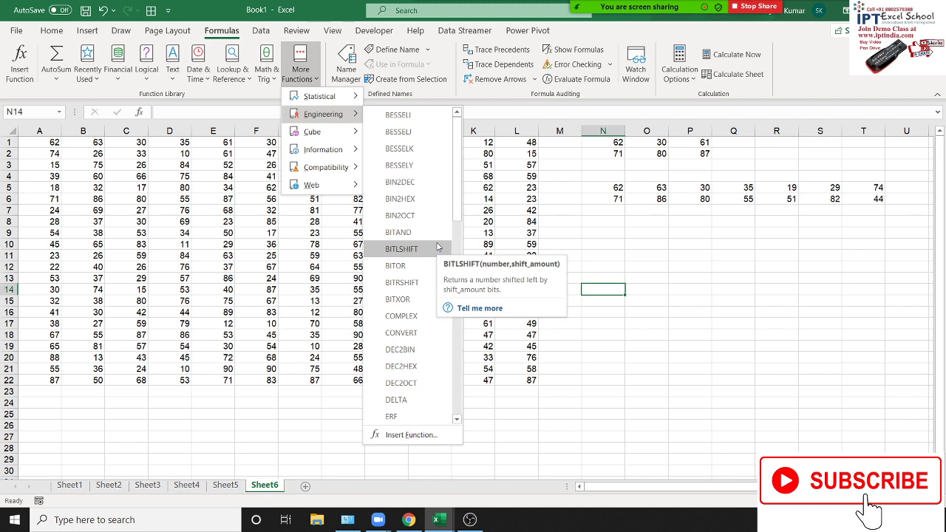
key(Escape)
key(Escape)
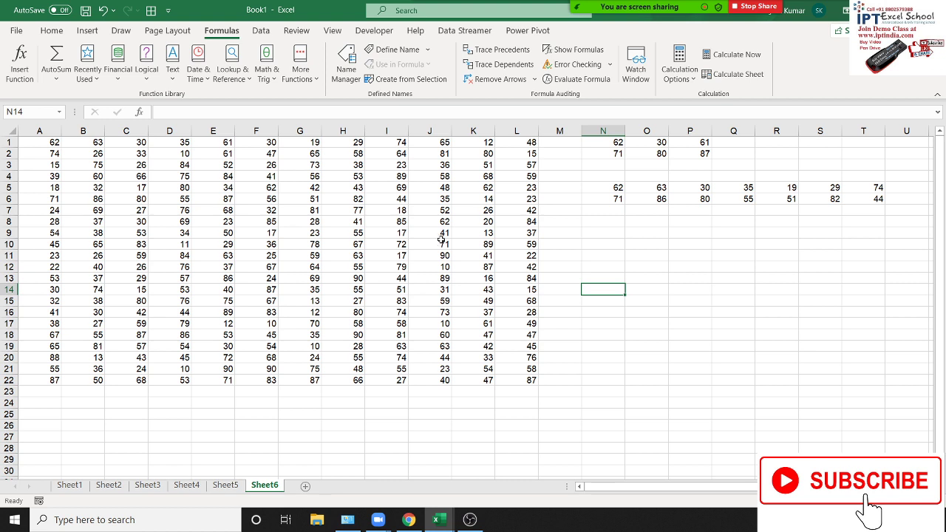
drag(303, 210, 376, 262)
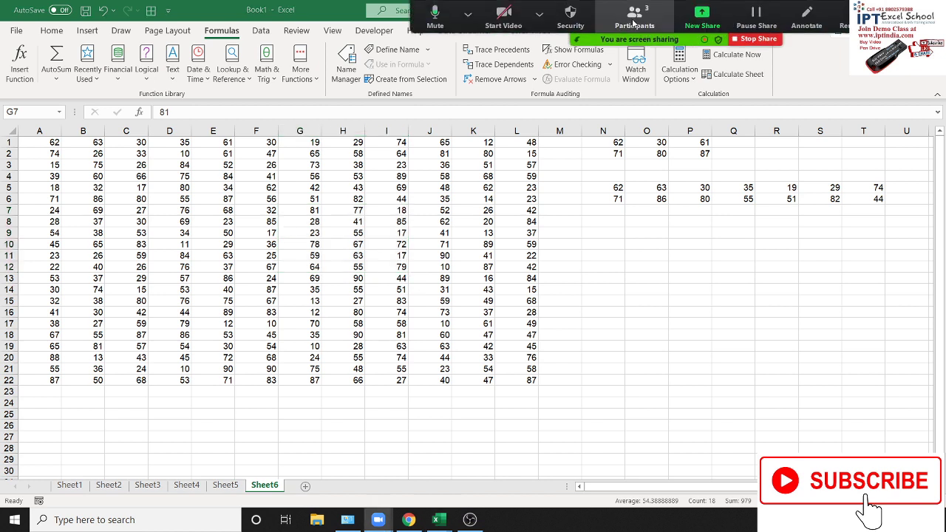
click(633, 23)
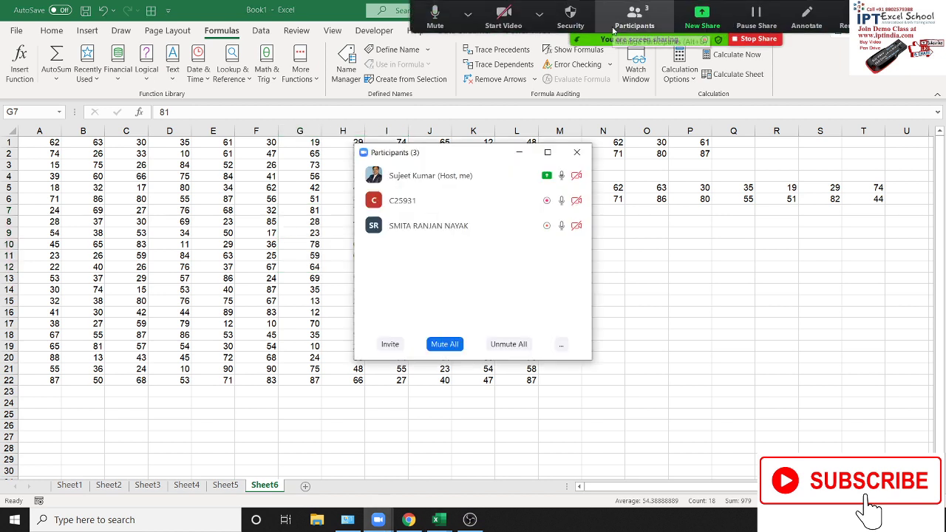
mouse_move(486, 185)
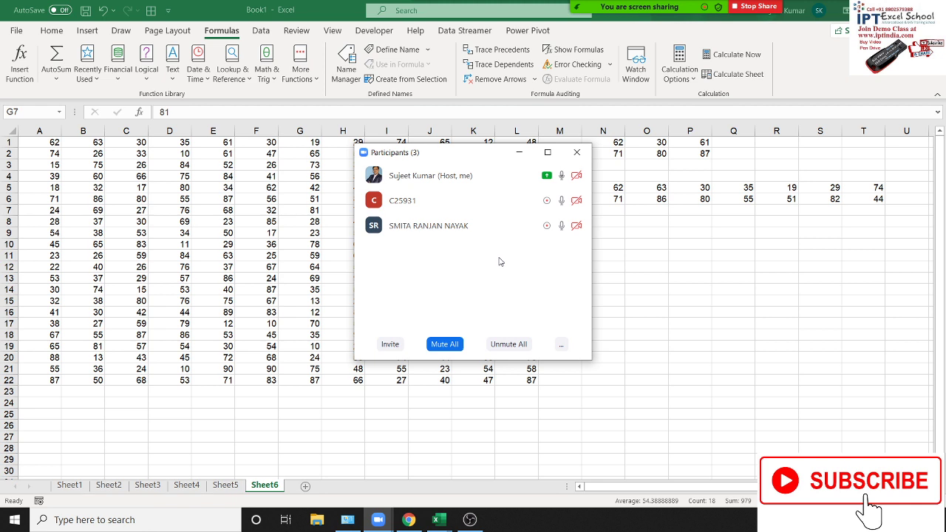
click(577, 152)
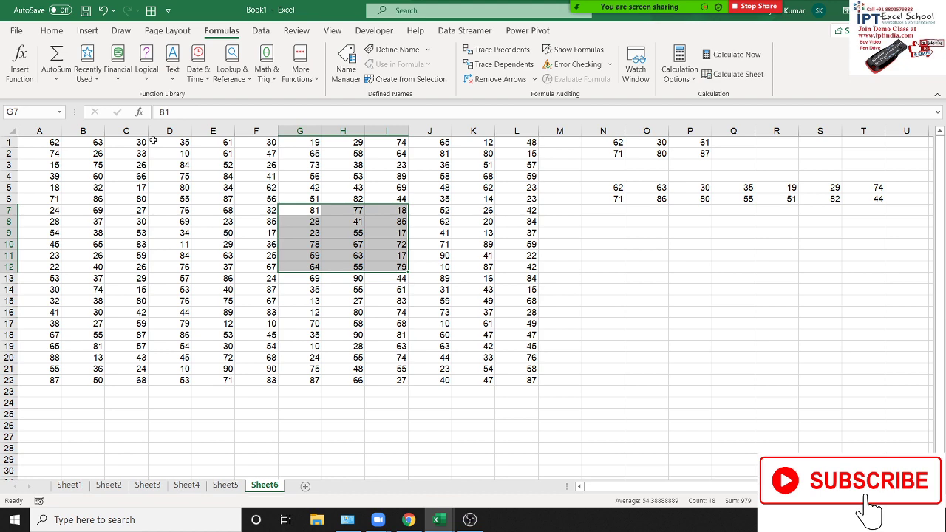
Drag-select the full A1:L22 grid, then replace it with the block D4:I17
drag(39, 144, 213, 221)
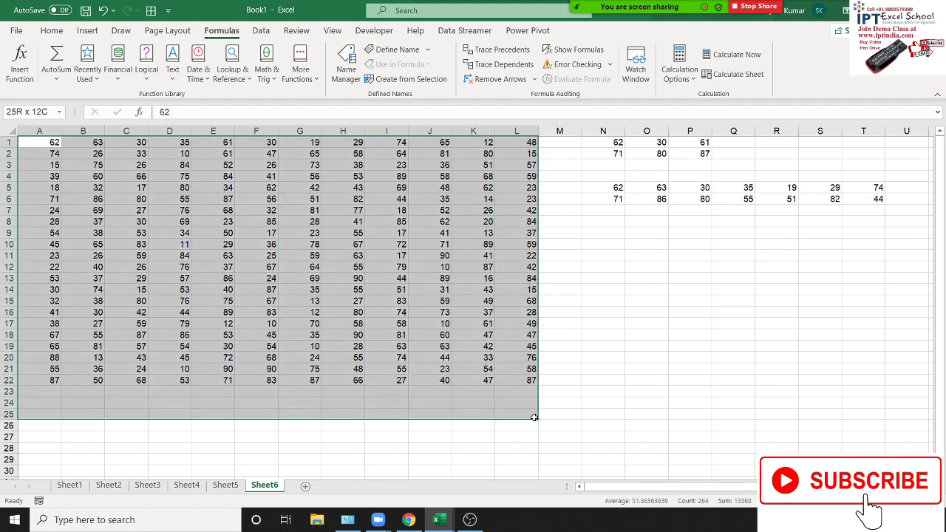
drag(319, 279, 532, 380)
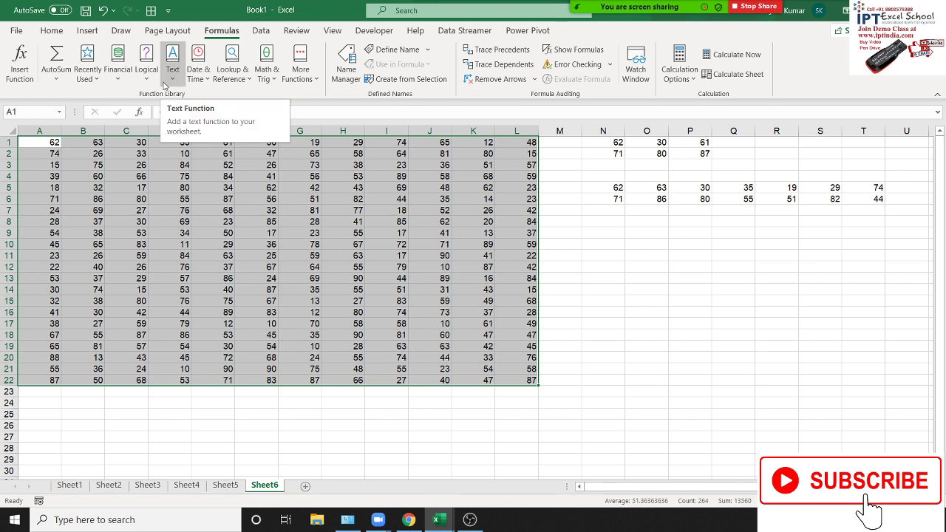
drag(328, 274, 343, 280)
drag(185, 176, 385, 323)
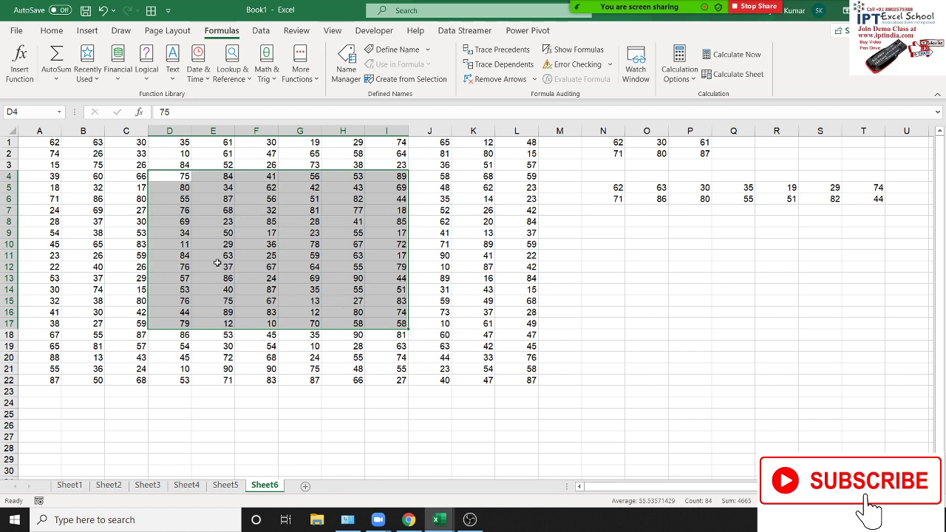
Select C3:K17, check the participants list, then show the desktop and bring up OBS Studio
drag(122, 164, 476, 323)
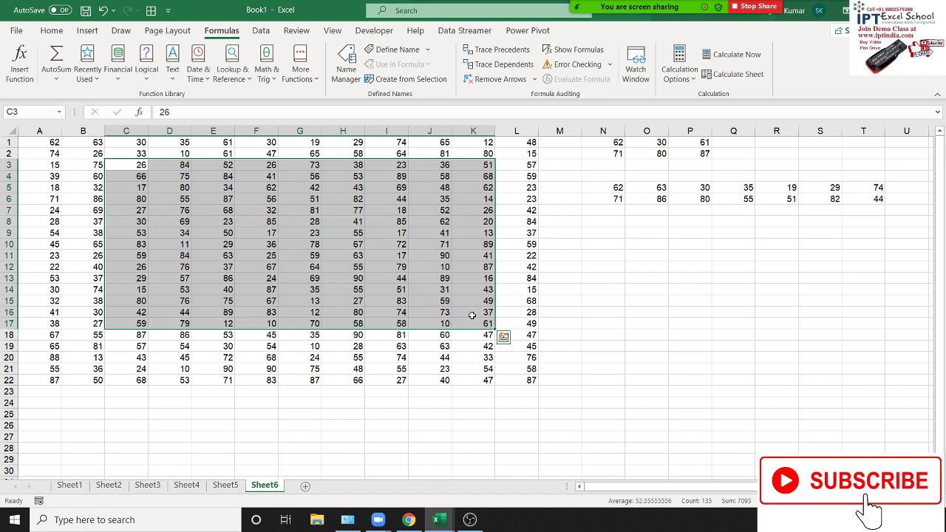
click(632, 19)
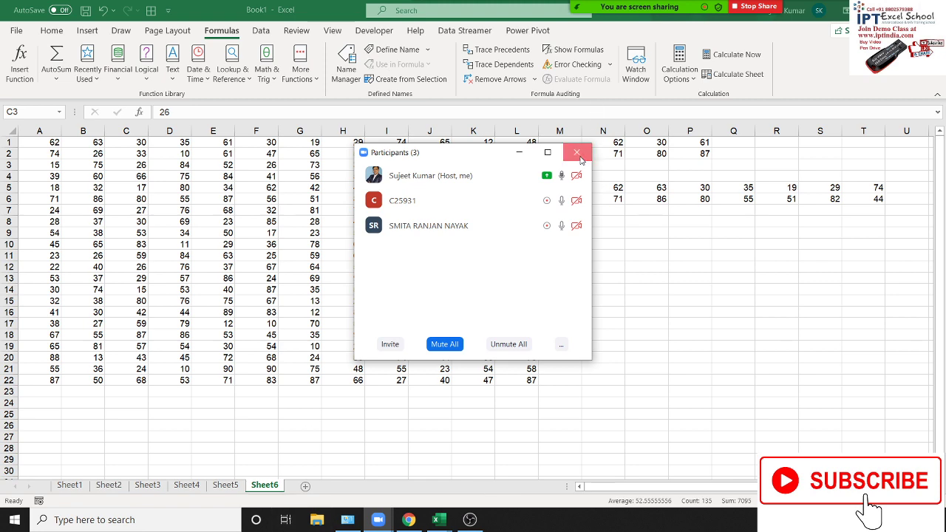
click(577, 153)
key(super+d)
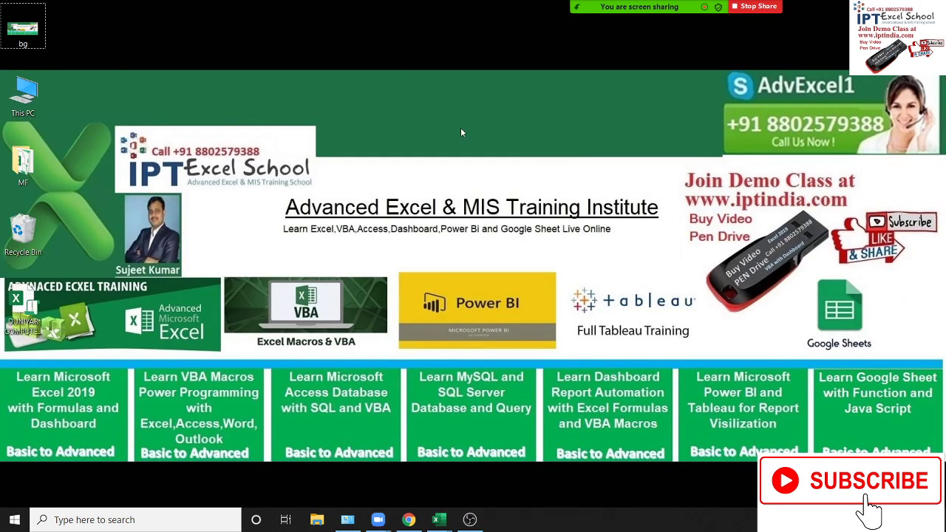
click(470, 520)
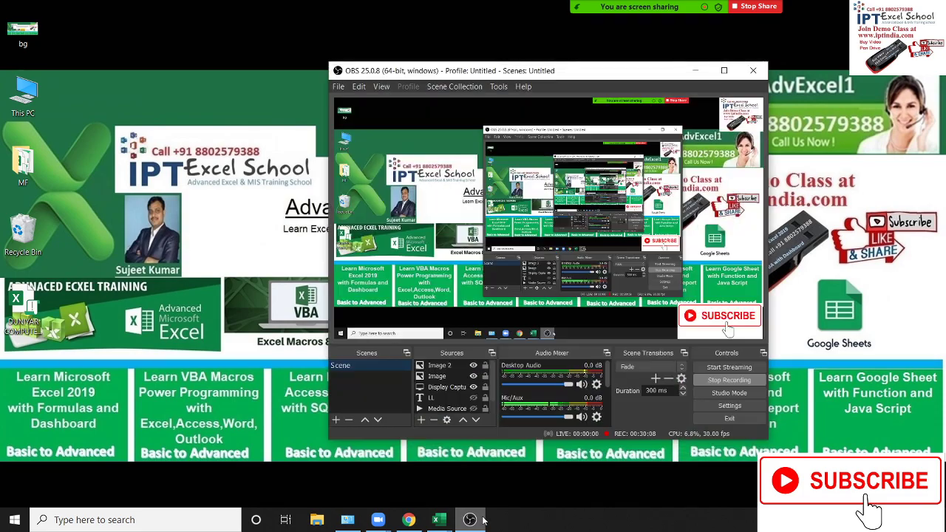